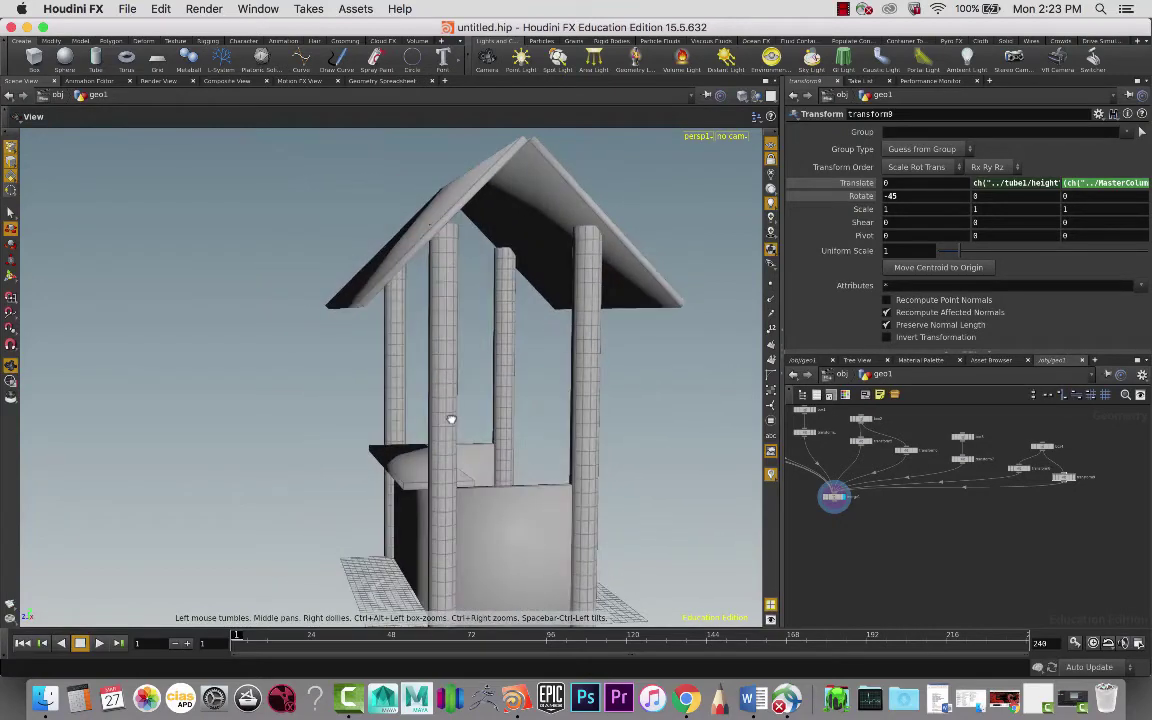
# - Examine the stand's columns, counter and roof from several angles
pyautogui.moveTo(534, 370); pyautogui.dragTo(614, 390)
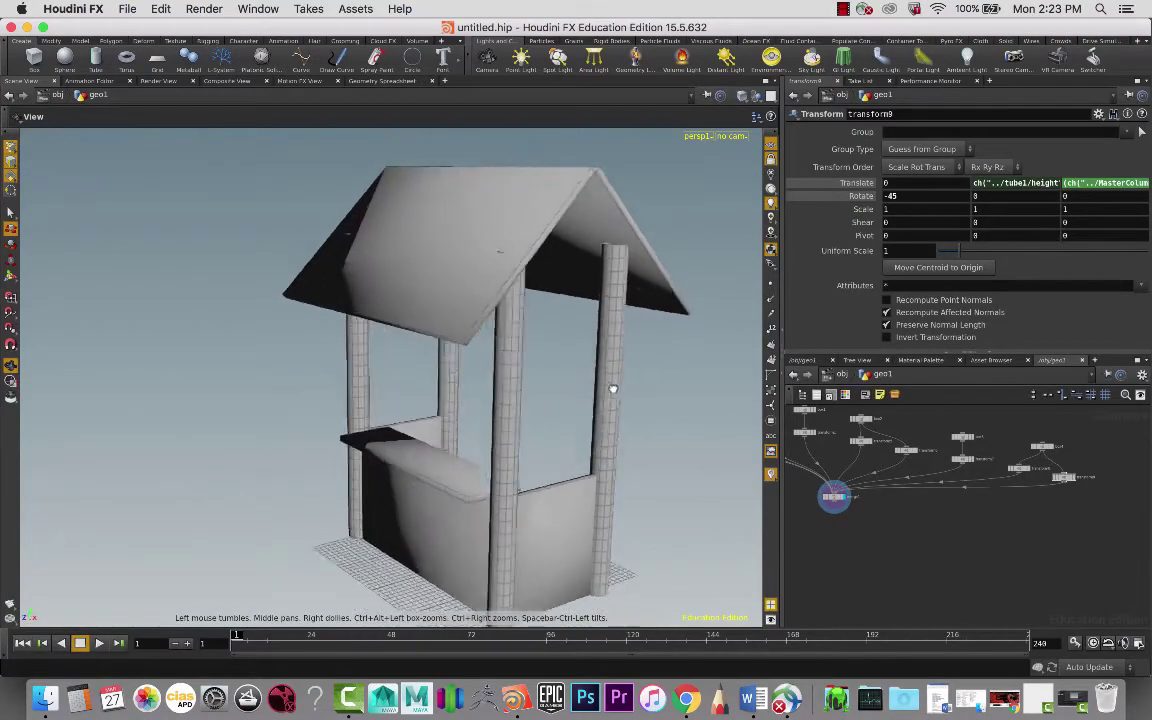
pyautogui.press('t')
pyautogui.keyDown('alt'); pyautogui.moveTo(600, 292); pyautogui.dragTo(489, 293); pyautogui.keyUp('alt')
pyautogui.press('Escape')
pyautogui.moveTo(427, 329); pyautogui.dragTo(368, 363)
pyautogui.moveTo(458, 363); pyautogui.dragTo(363, 301)
pyautogui.press('t')
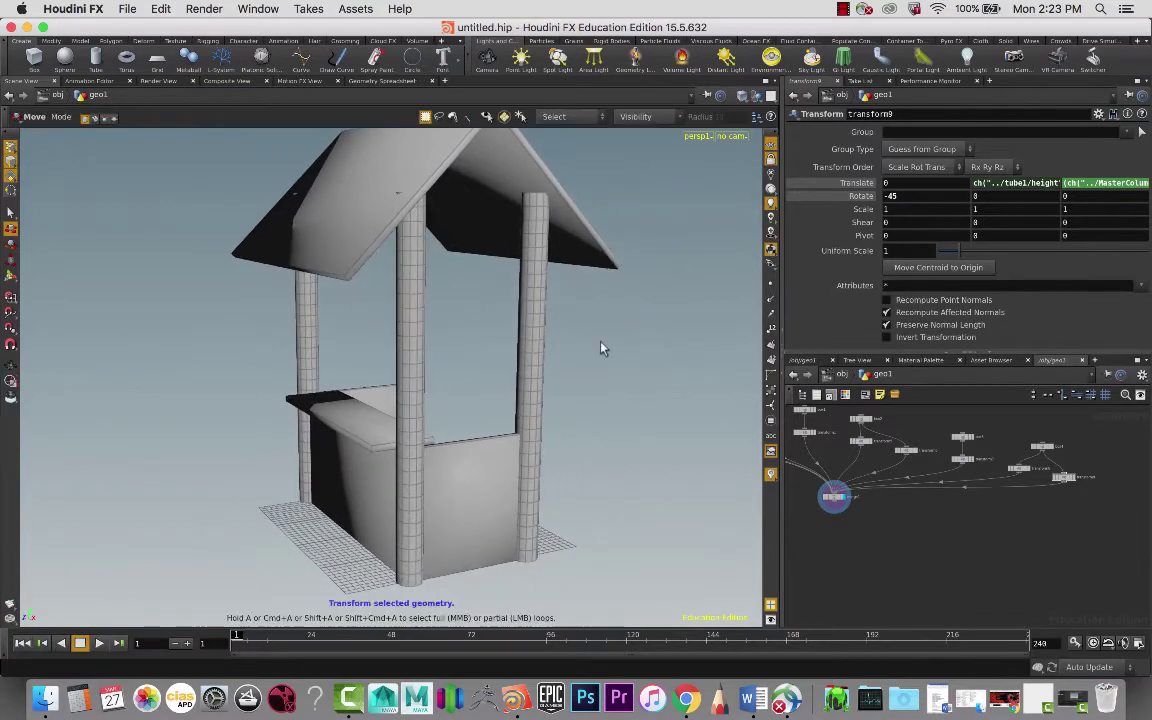
# - Rearrange the network so tube1 sits centred above its four column transform nodes, aligned in one row
pyautogui.moveTo(875, 534); pyautogui.dragTo(1001, 548, button='middle')
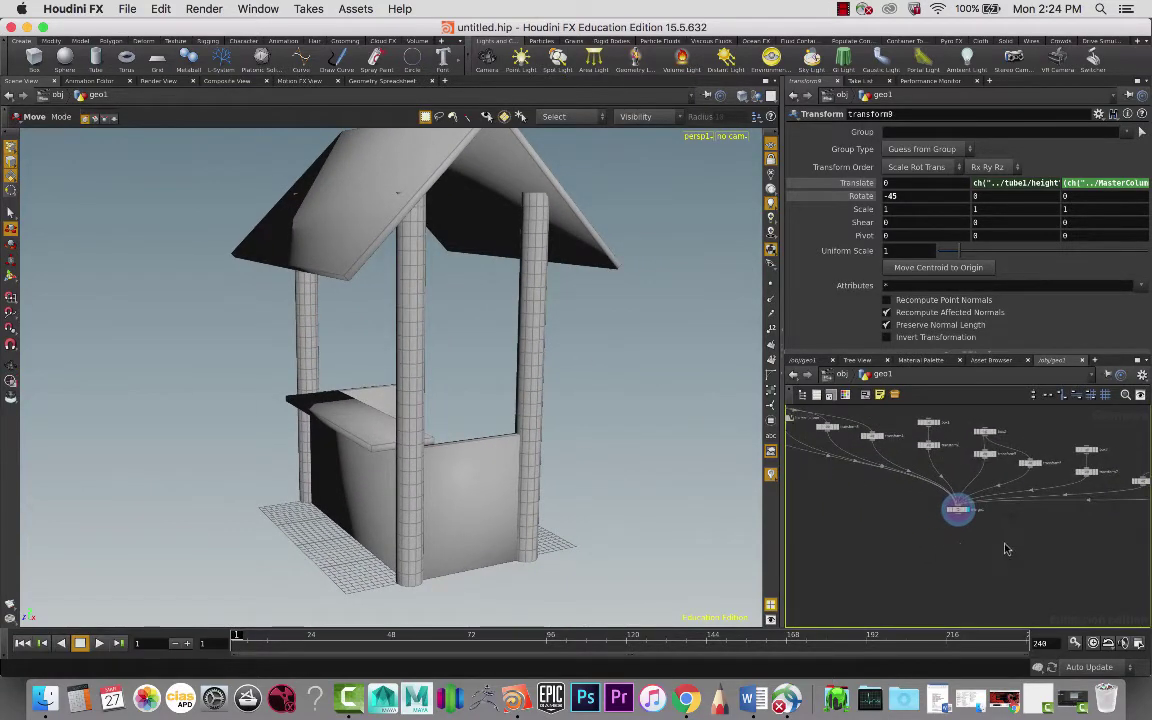
pyautogui.scroll(3, 934, 533)
pyautogui.moveTo(795, 489); pyautogui.dragTo(1023, 607, button='middle')
pyautogui.scroll(2, 1023, 607)
pyautogui.scroll(-2, 938, 540)
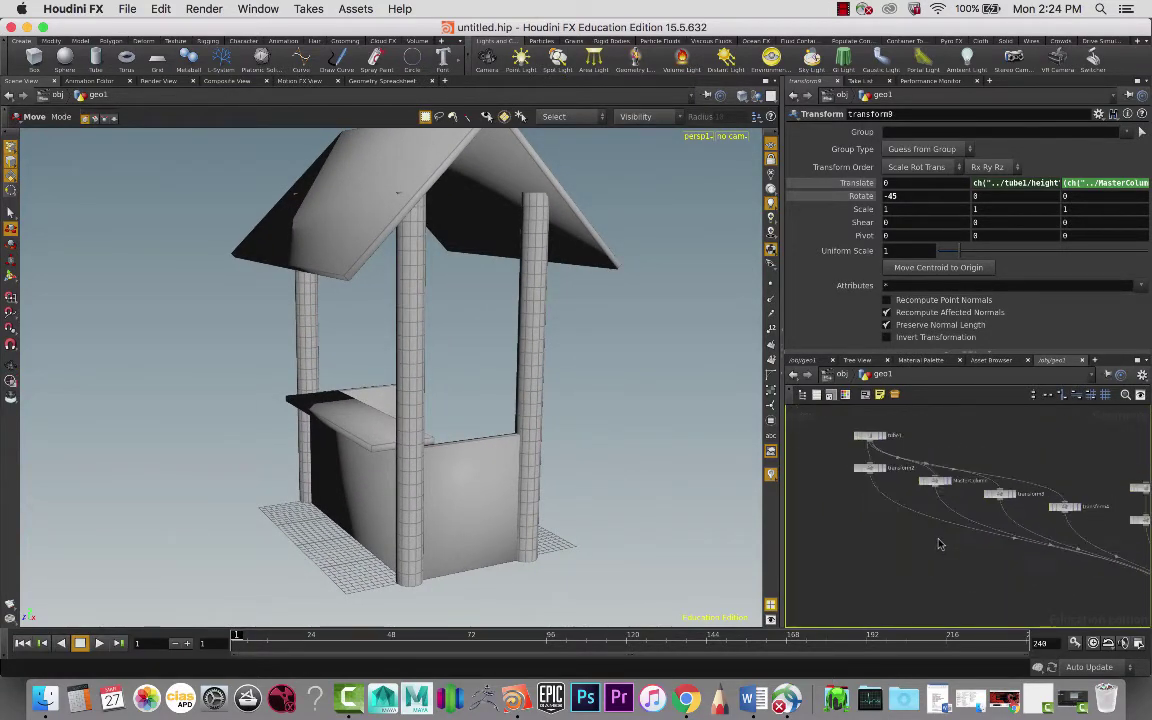
pyautogui.moveTo(872, 441); pyautogui.dragTo(957, 441)
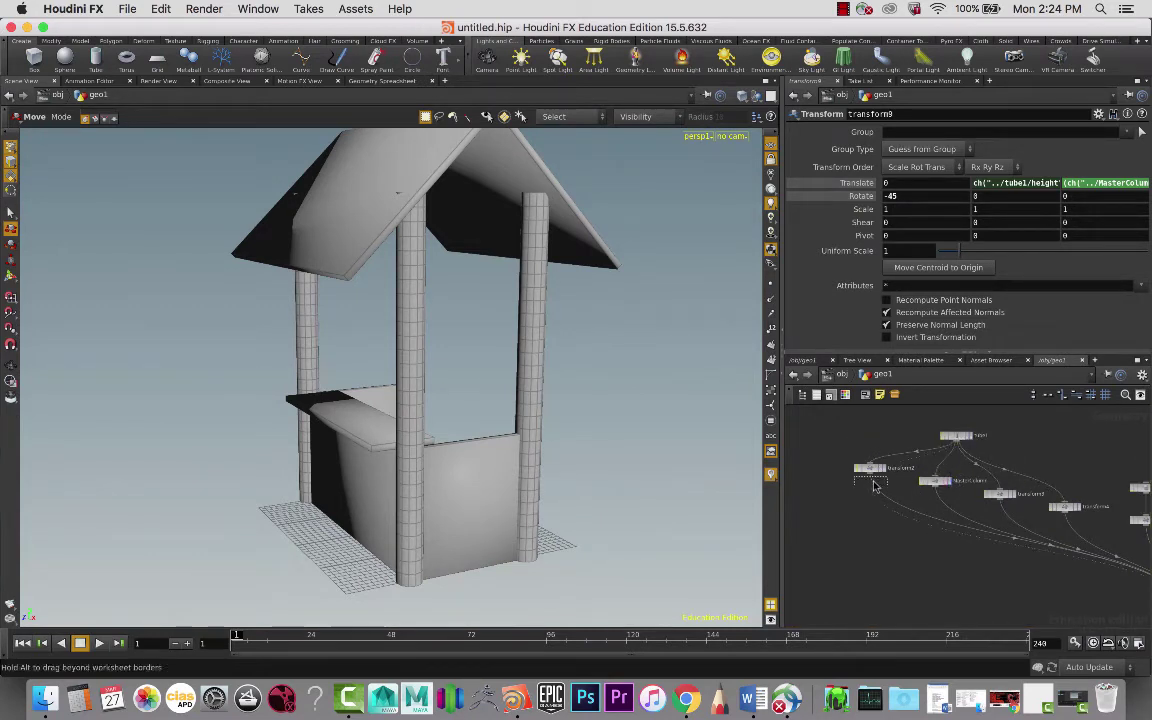
pyautogui.moveTo(870, 468); pyautogui.dragTo(872, 480)
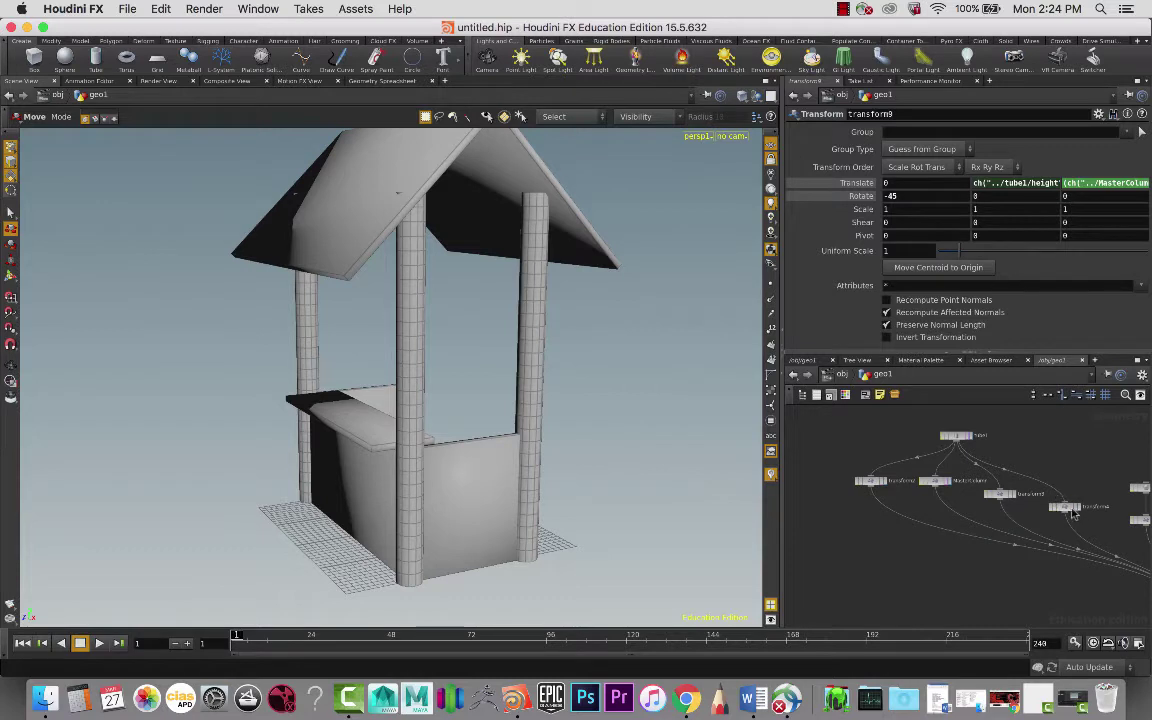
pyautogui.moveTo(1068, 508); pyautogui.dragTo(1004, 486)
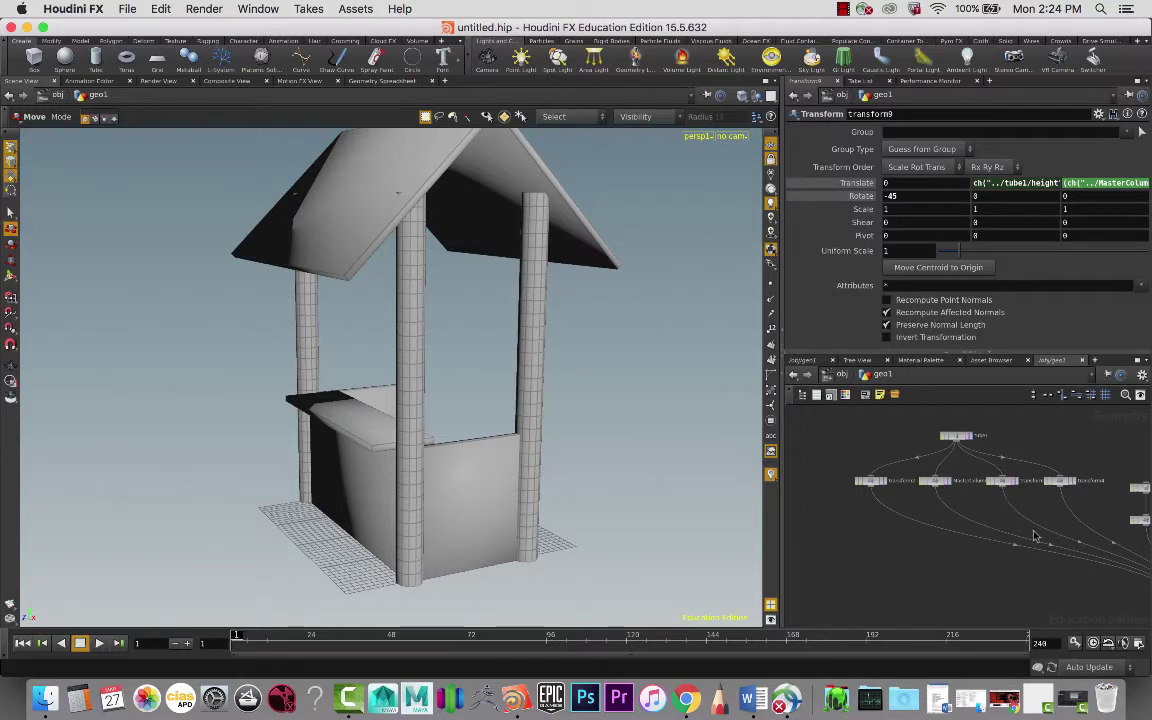
# - Add a Mountain node between transform2 and merge1 to deform that column
pyautogui.moveTo(1043, 515); pyautogui.dragTo(956, 488, button='middle')
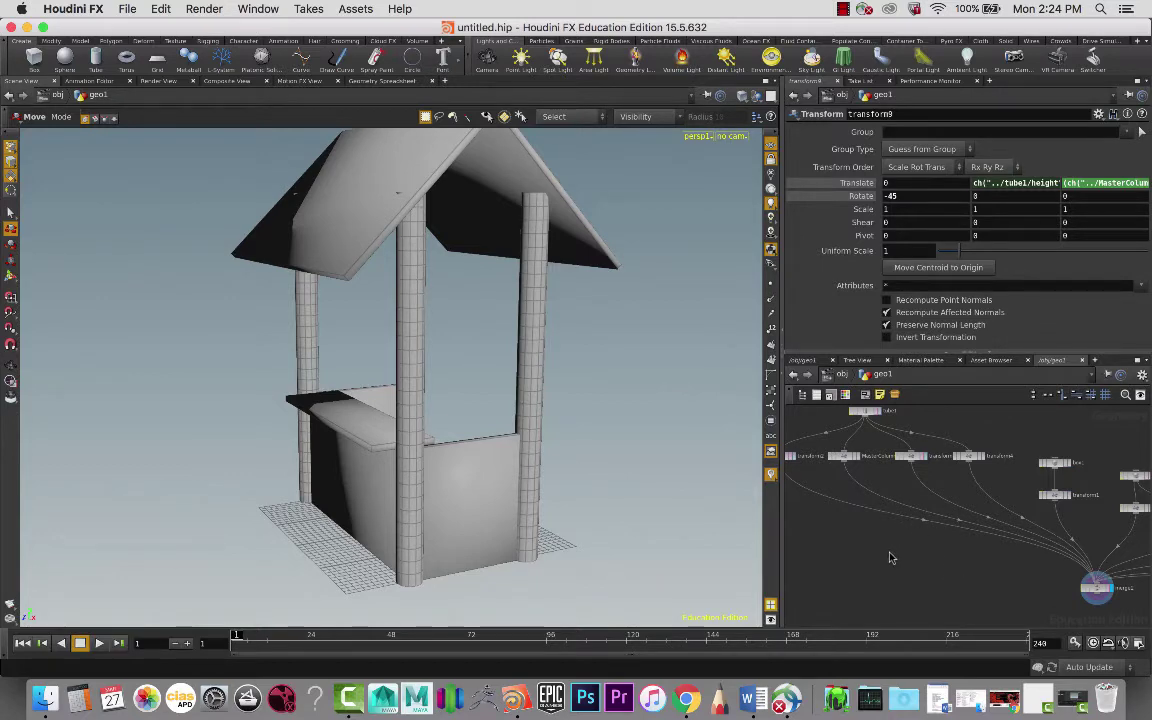
pyautogui.press('Tab')
pyautogui.write('m')
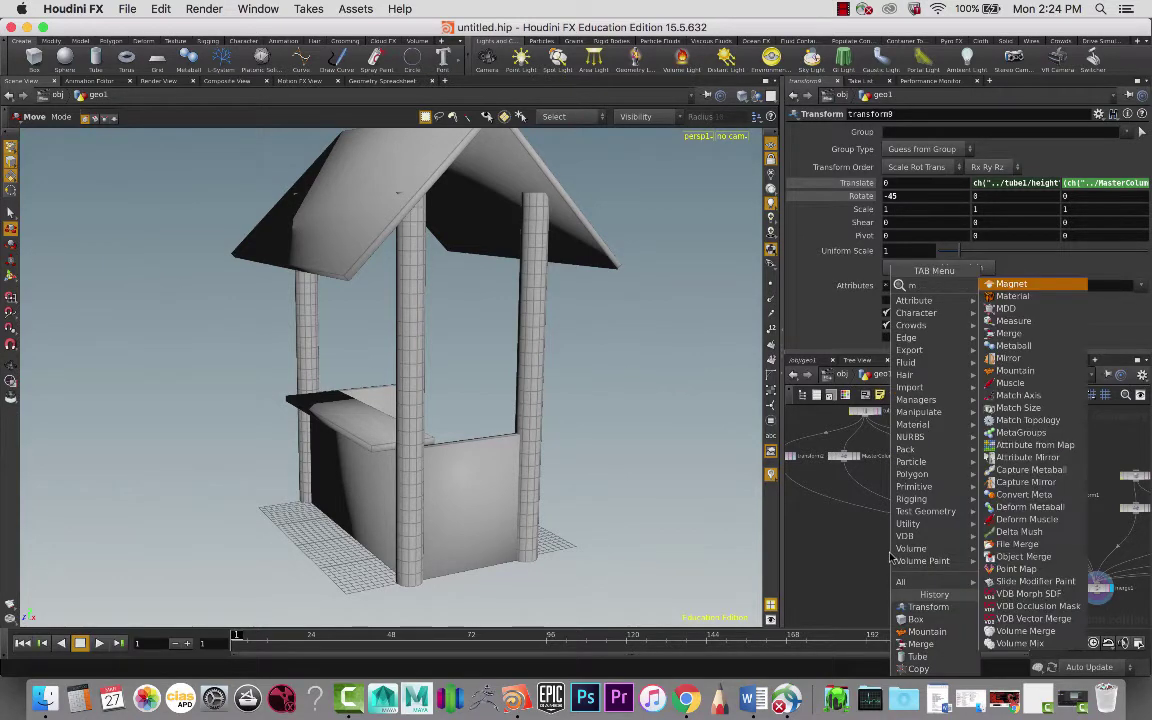
pyautogui.write('ou')
pyautogui.press('Return')
pyautogui.scroll(2, 880, 553)
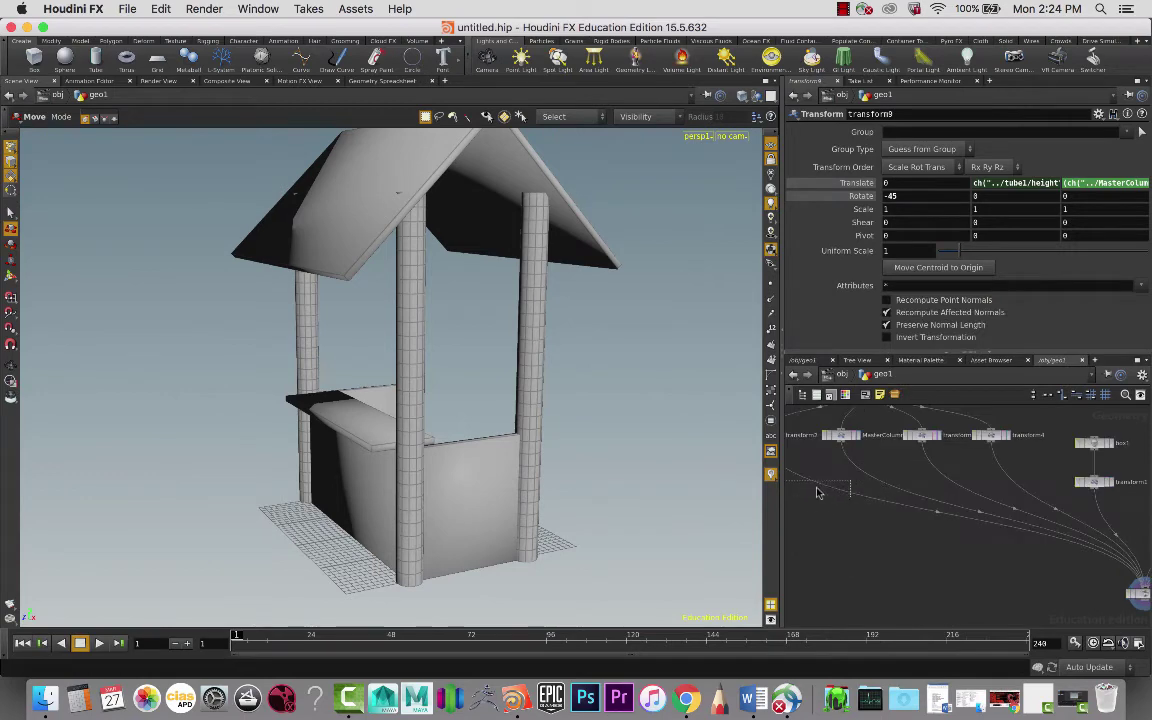
pyautogui.click(826, 502)
pyautogui.press('Escape')
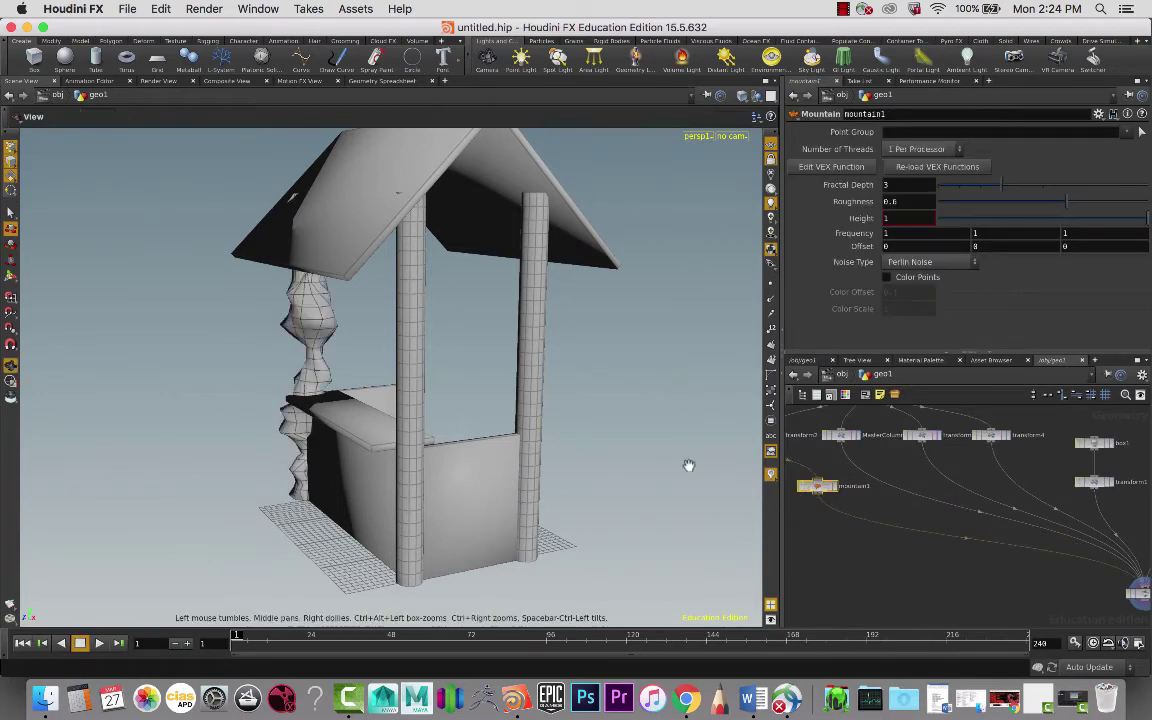
# - Reduce the Mountain height to 0.076 for a subtle irregularity on the column
pyautogui.moveTo(513, 477); pyautogui.dragTo(663, 496)
pyautogui.press('t')
pyautogui.moveTo(1146, 220); pyautogui.dragTo(962, 236)
pyautogui.keyDown('alt'); pyautogui.moveTo(540, 362); pyautogui.dragTo(505, 366); pyautogui.keyUp('alt')
pyautogui.press('t')
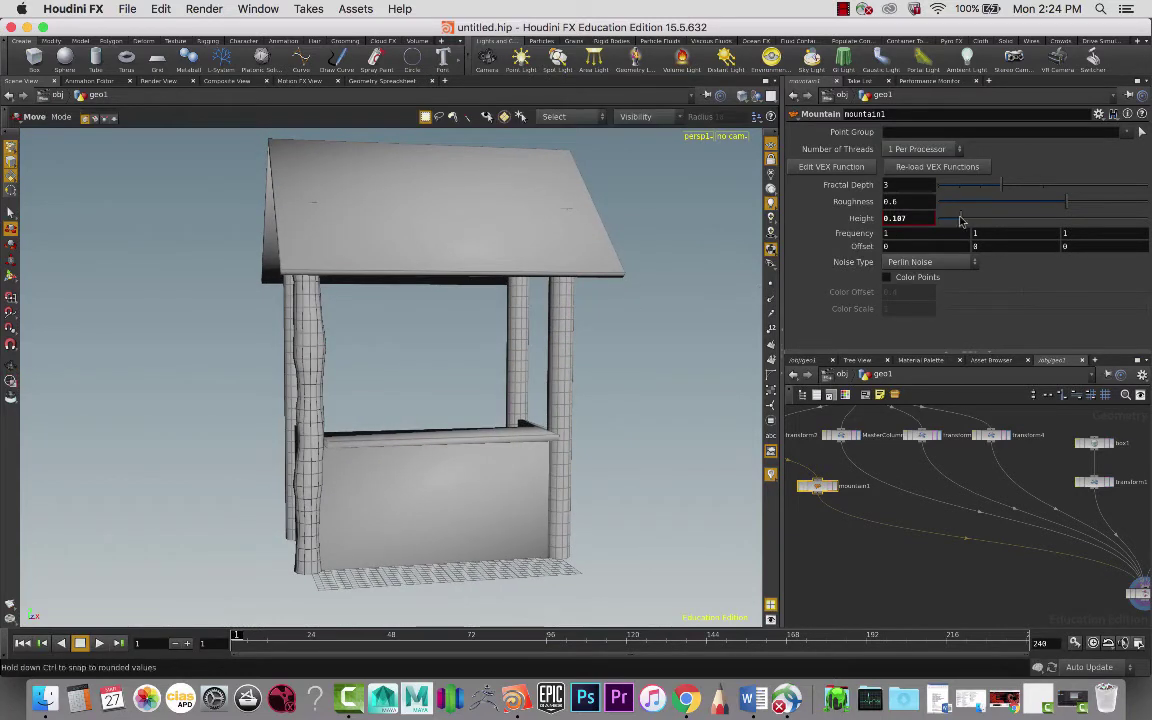
pyautogui.moveTo(960, 220); pyautogui.dragTo(956, 220)
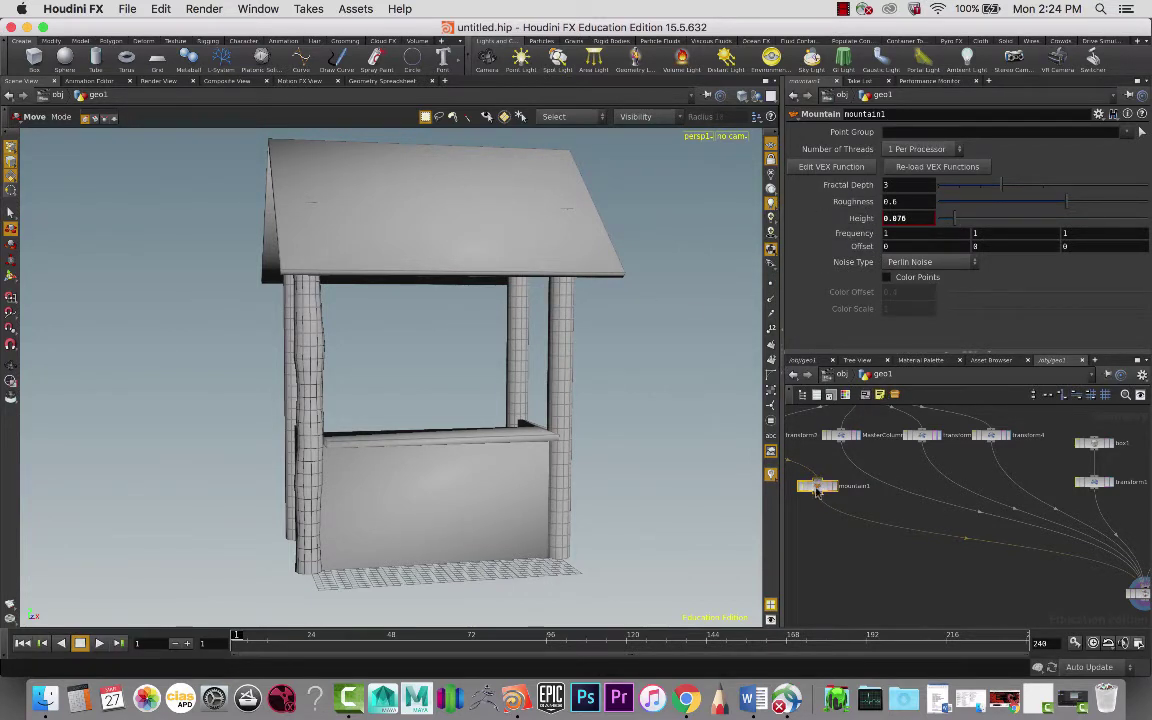
# - Duplicate the mountain1 node and insert the copies after MasterColumn and transform3
pyautogui.press('super+v')
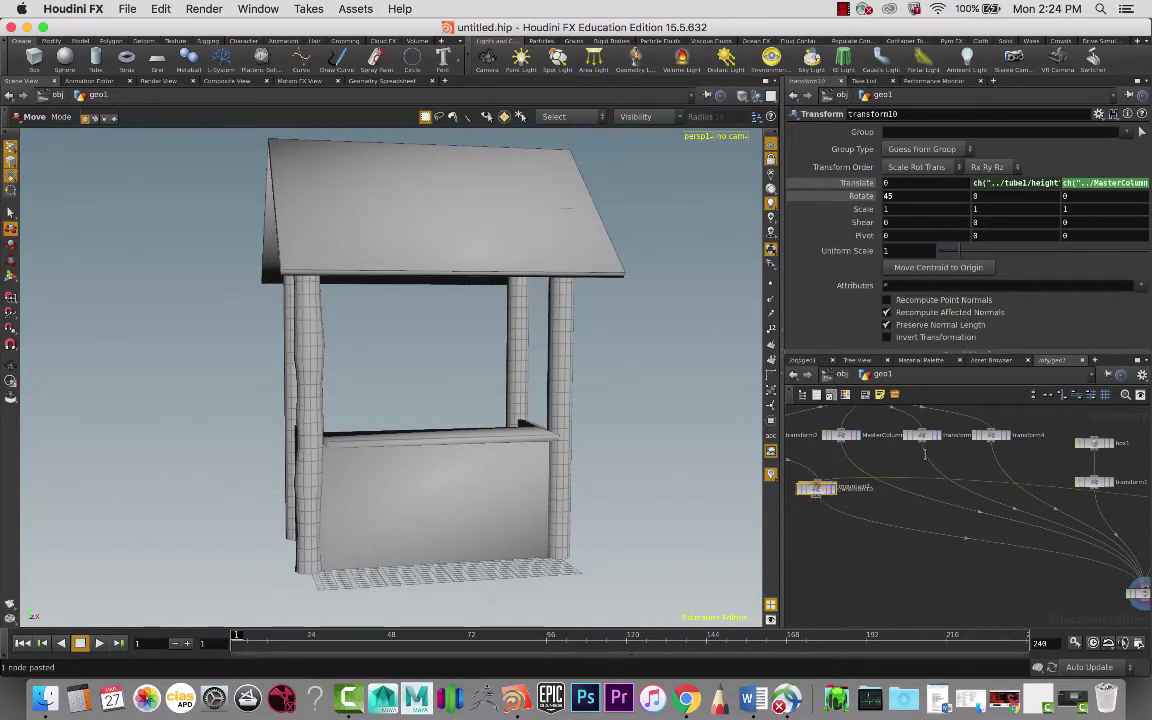
pyautogui.press('super+z')
pyautogui.click(836, 487)
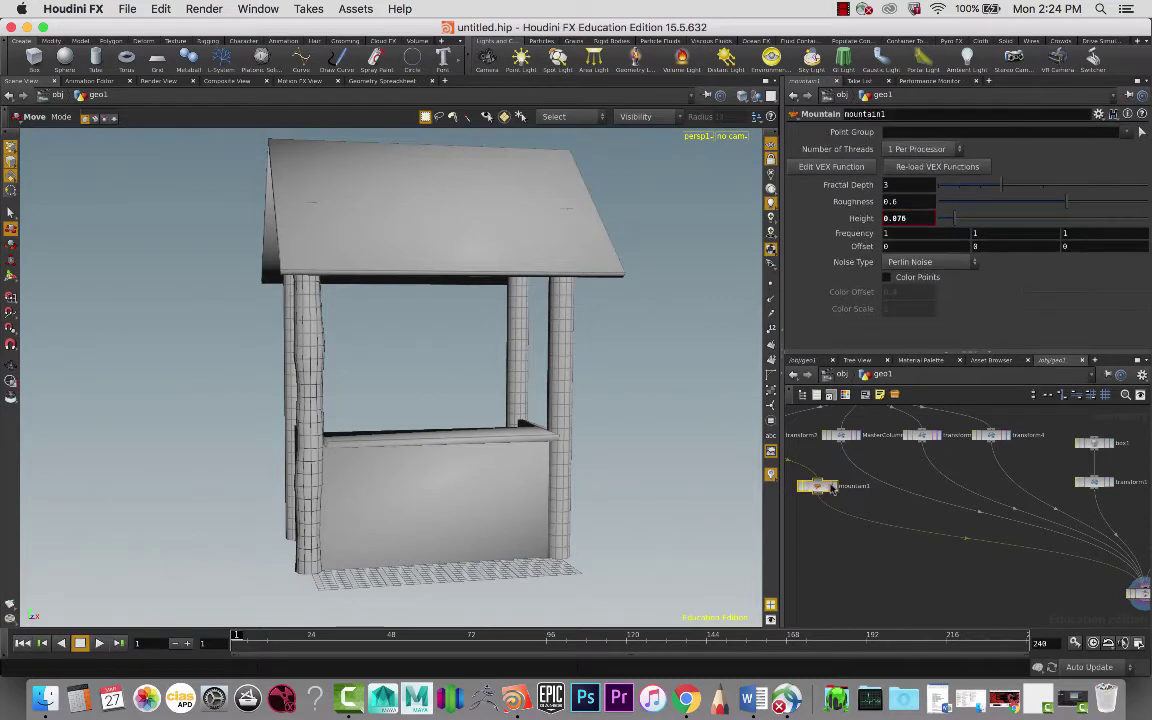
pyautogui.press('super+v')
pyautogui.moveTo(842, 486); pyautogui.dragTo(820, 546)
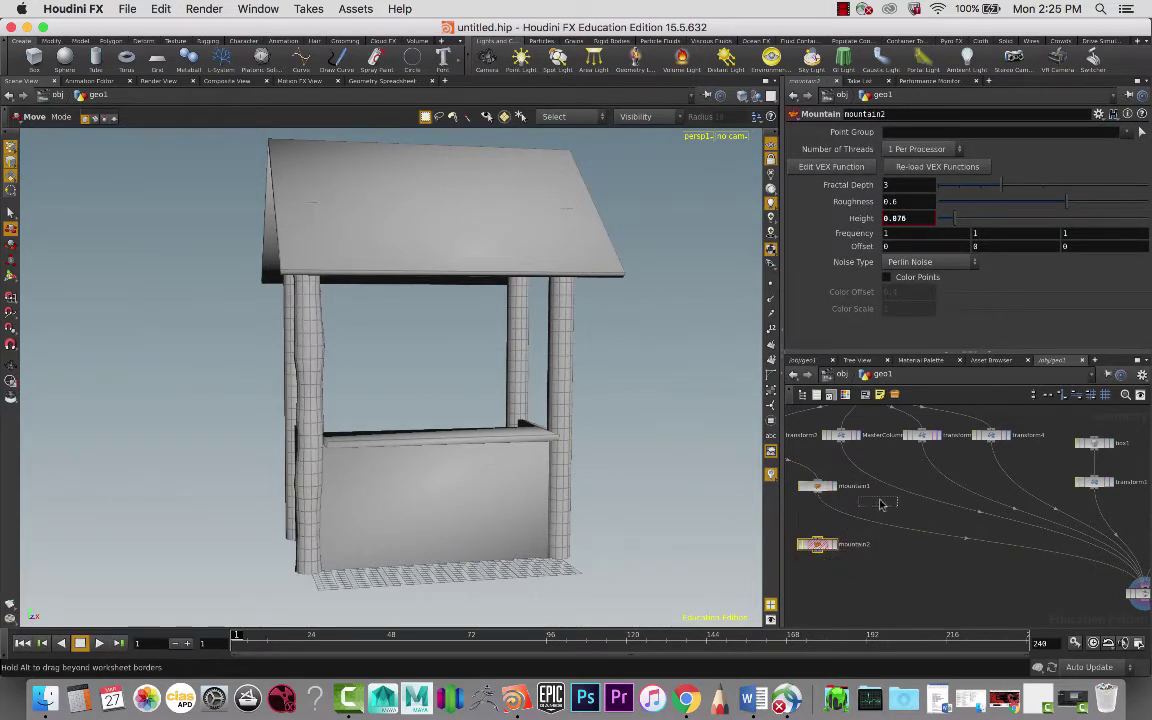
pyautogui.press('super+v')
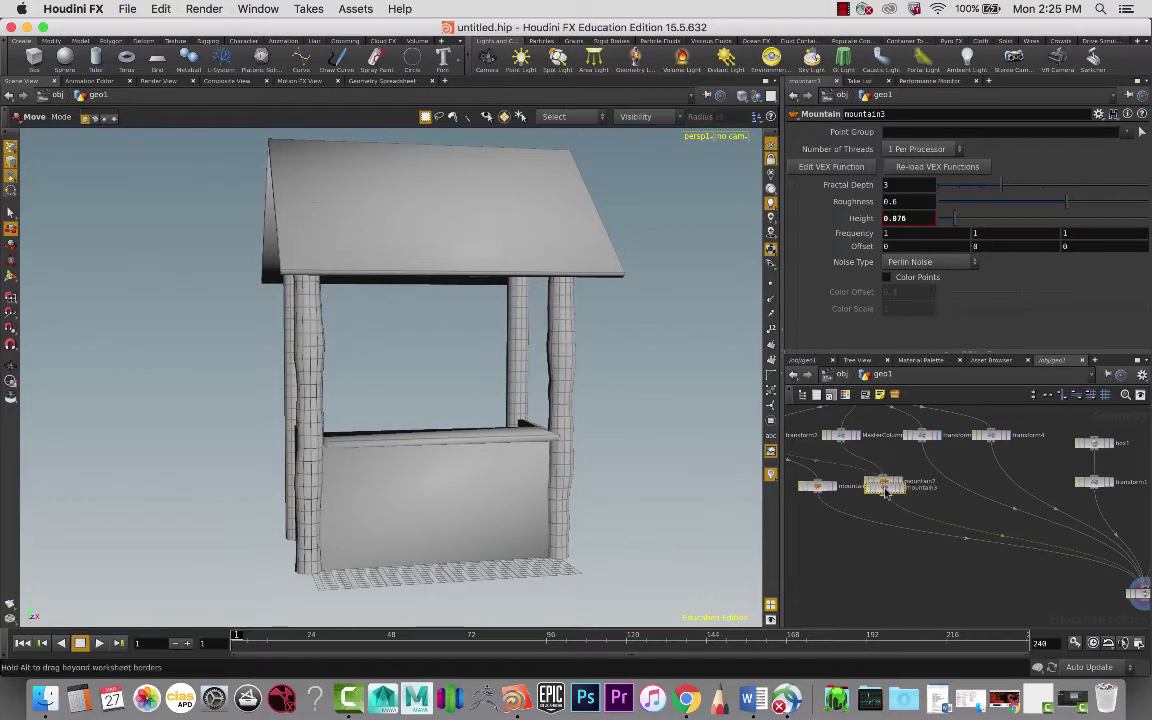
pyautogui.click(969, 495)
# - Insert another Mountain copy after transform4 and line it up with the other Mountain nodes
pyautogui.press('super+c')
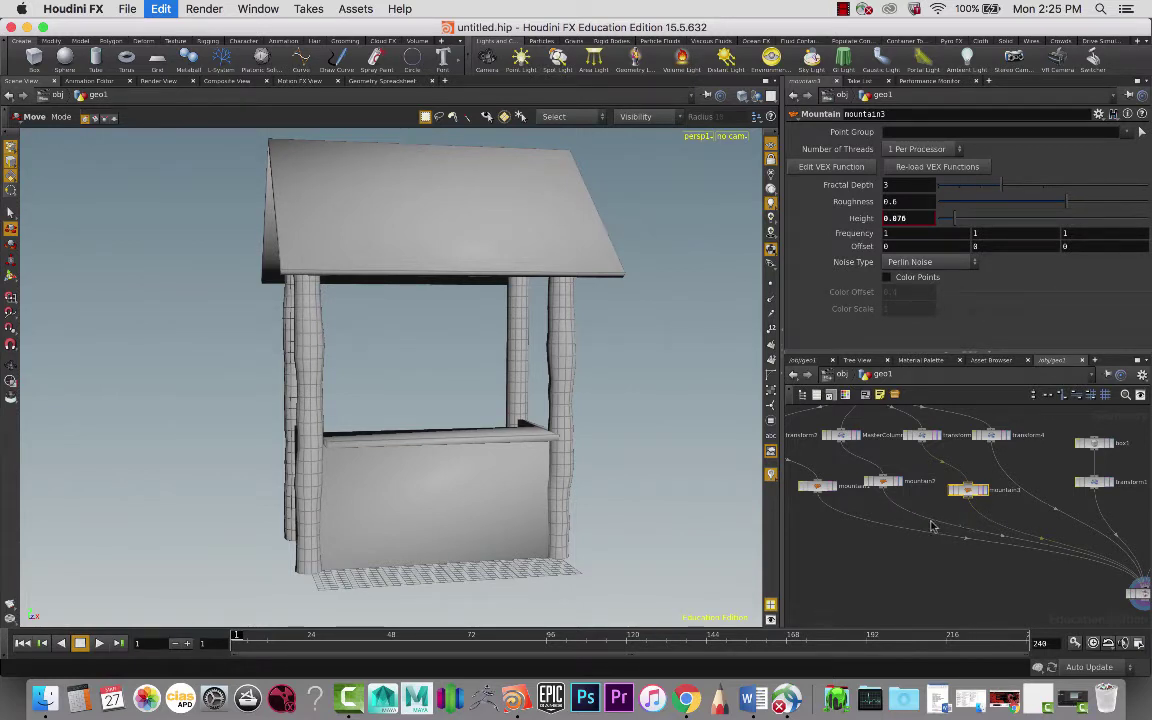
pyautogui.press('super+v')
pyautogui.moveTo(937, 493); pyautogui.dragTo(1008, 504)
pyautogui.press('super+shift+s')
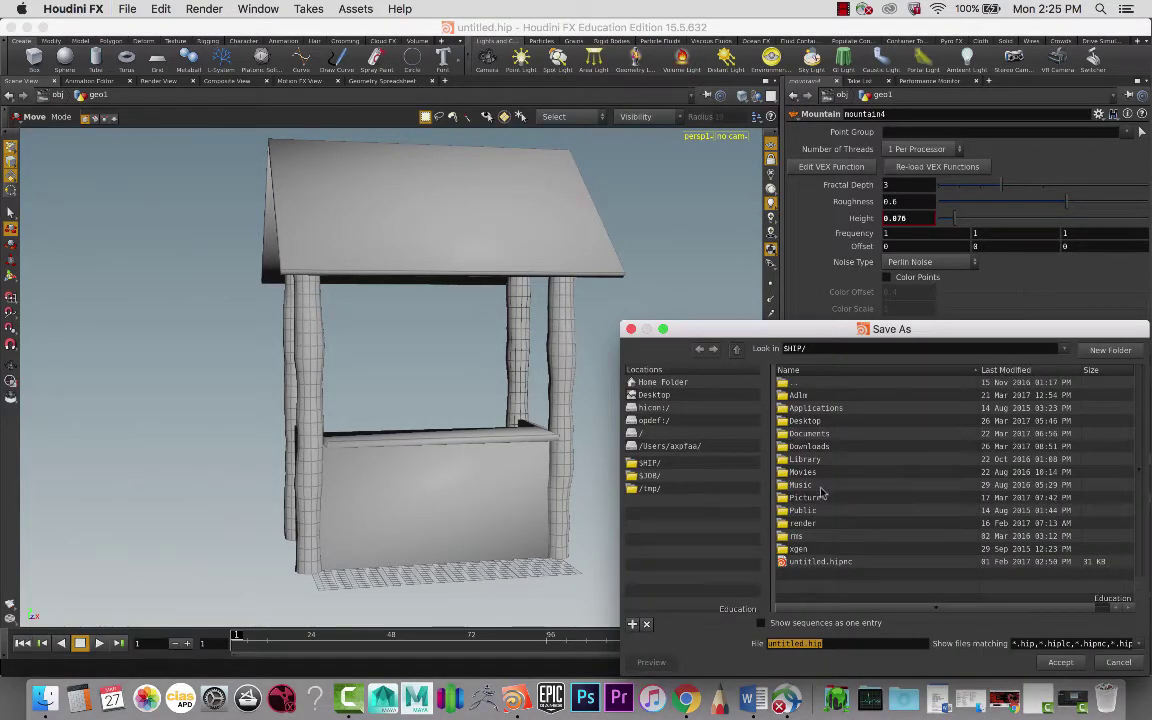
pyautogui.click(1118, 663)
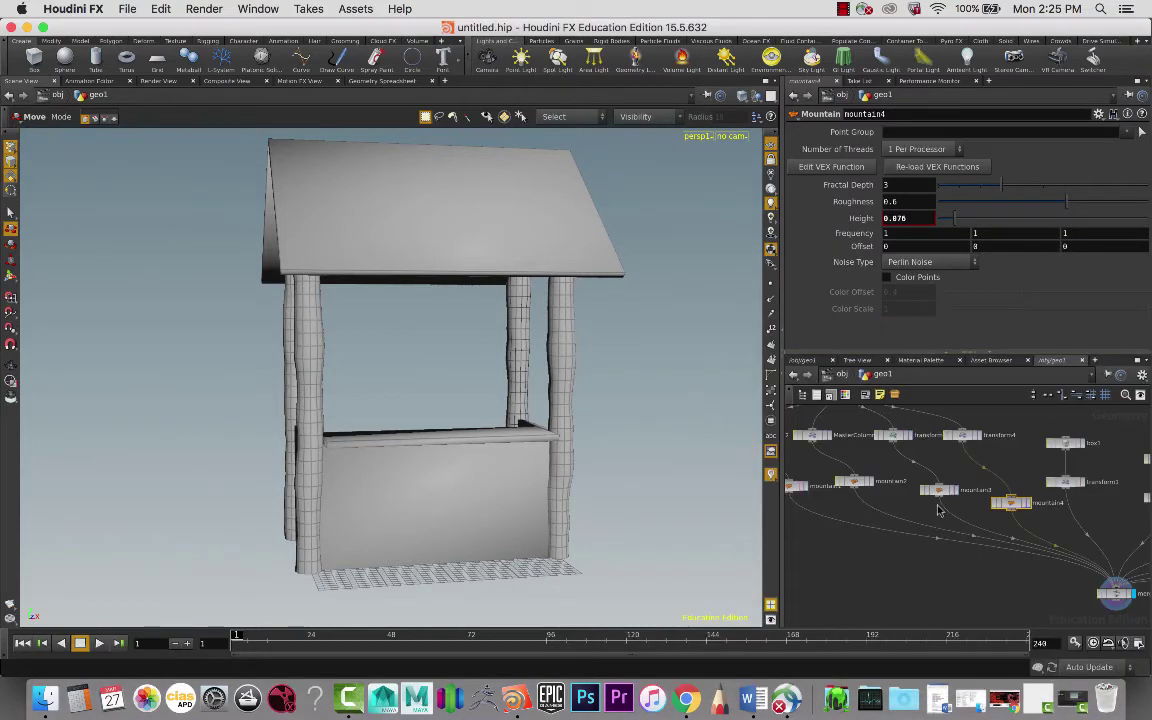
pyautogui.moveTo(1006, 501); pyautogui.dragTo(1005, 482)
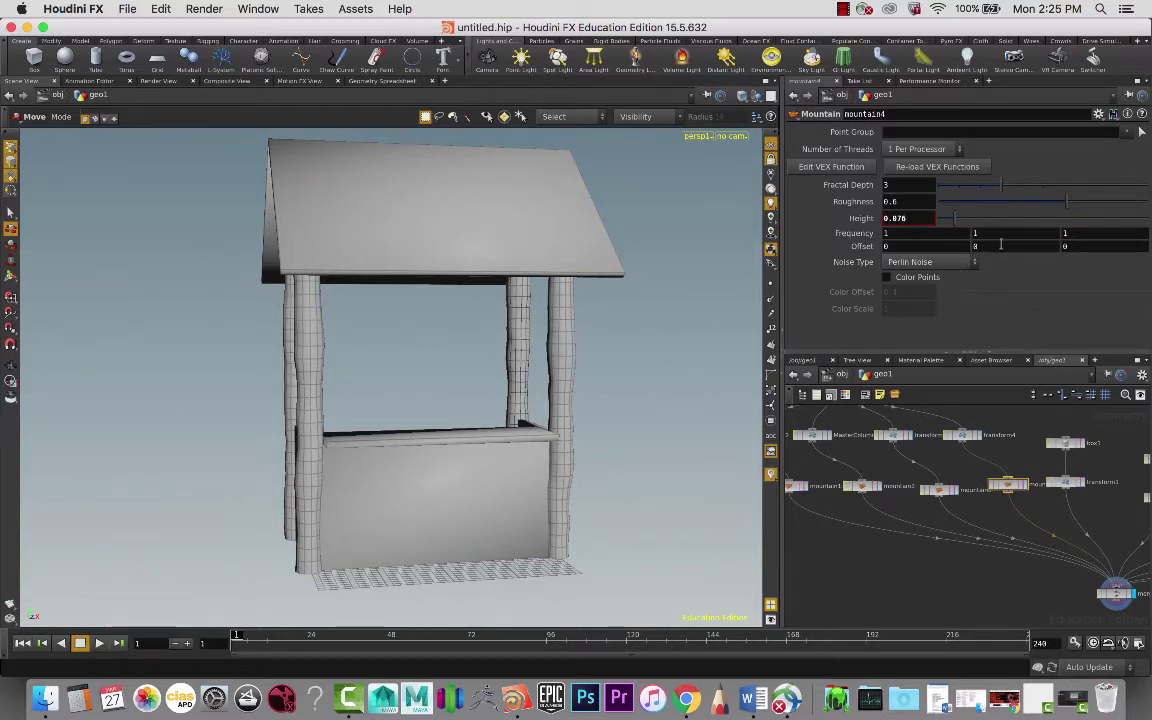
# - Set mountain4's noise offset to 1, 1.1, 3.2
pyautogui.moveTo(998, 244); pyautogui.dragTo(1052, 241, button='middle')
pyautogui.moveTo(905, 245); pyautogui.dragTo(1010, 246, button='middle')
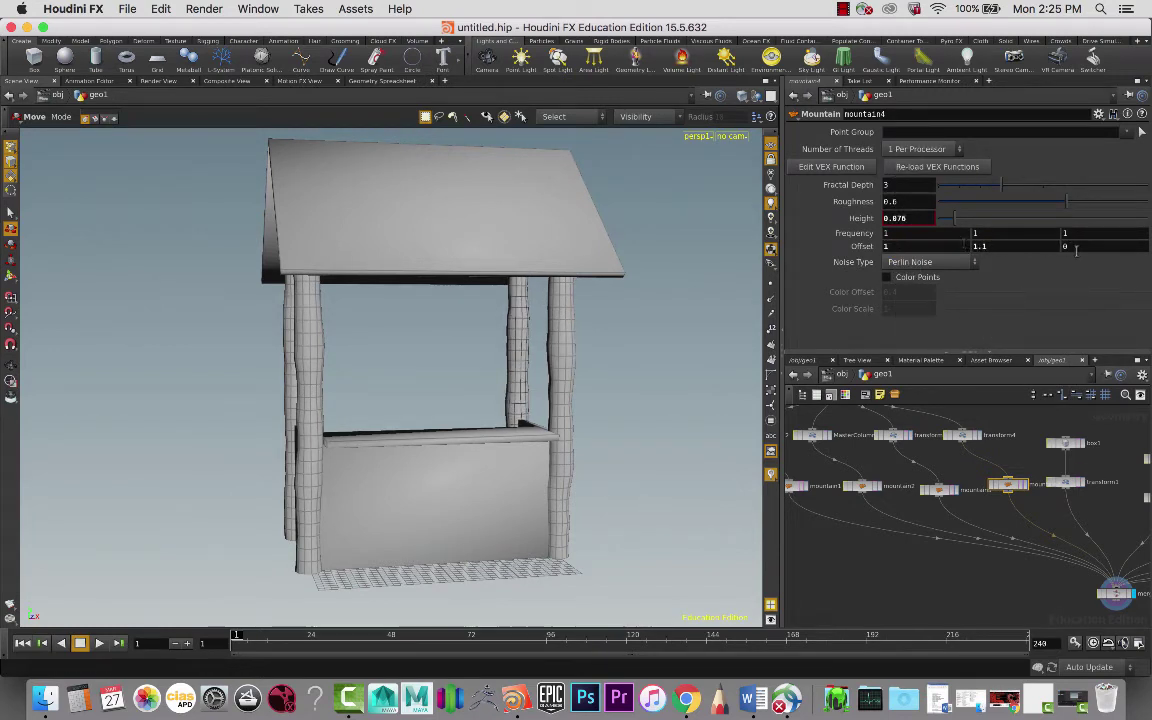
pyautogui.moveTo(1085, 244); pyautogui.dragTo(1110, 244, button='middle')
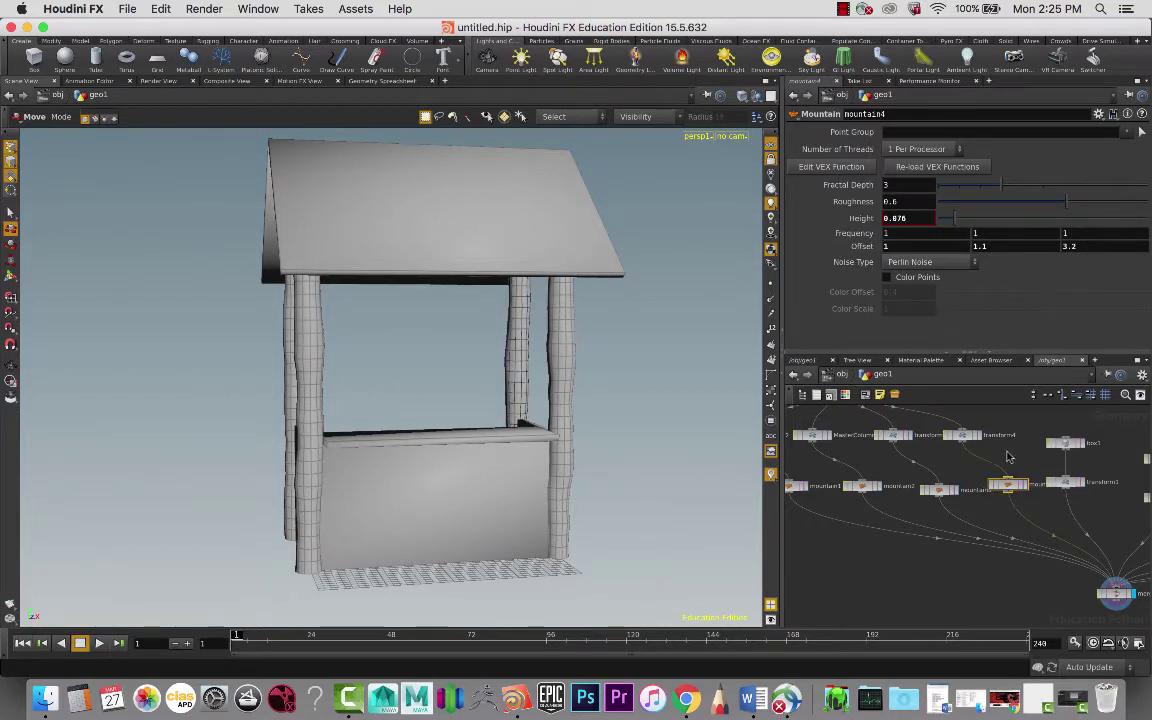
# - Shift mountain3's noise offset in X and Y to give its column a different shape
pyautogui.click(940, 489)
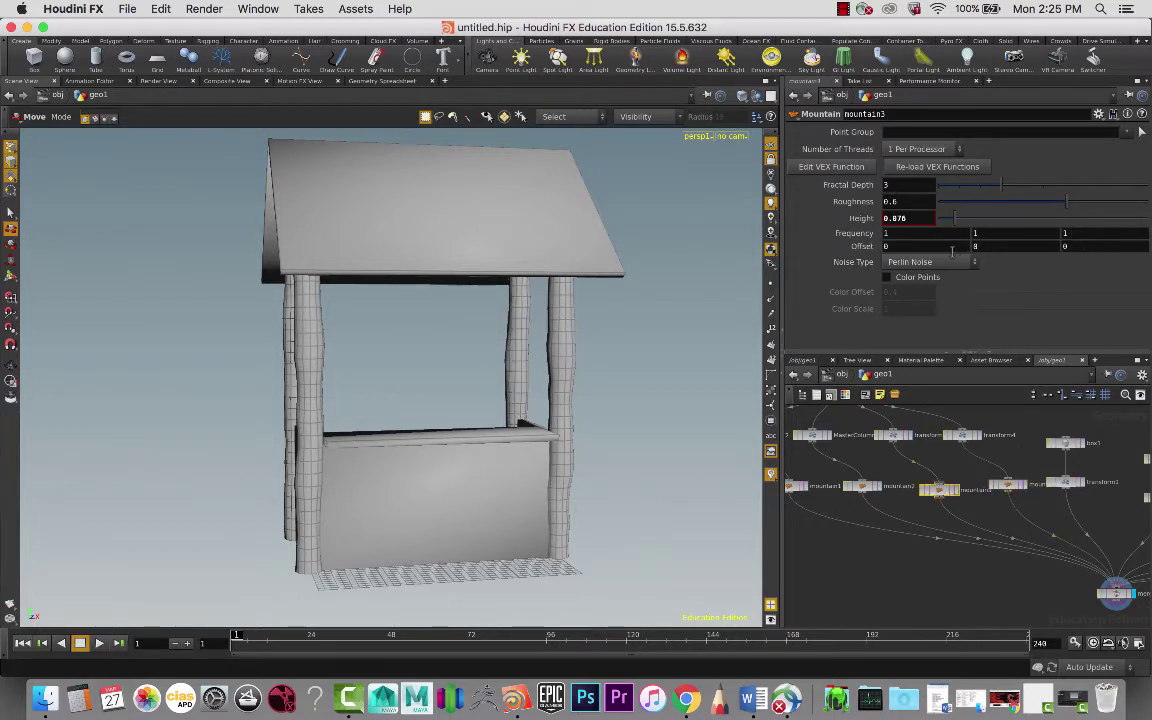
pyautogui.moveTo(952, 246); pyautogui.dragTo(940, 246, button='middle')
pyautogui.moveTo(1028, 246); pyautogui.dragTo(1105, 246, button='middle')
# - Set mountain2's noise offset to 1.7, 4.5, 2.2
pyautogui.click(860, 487)
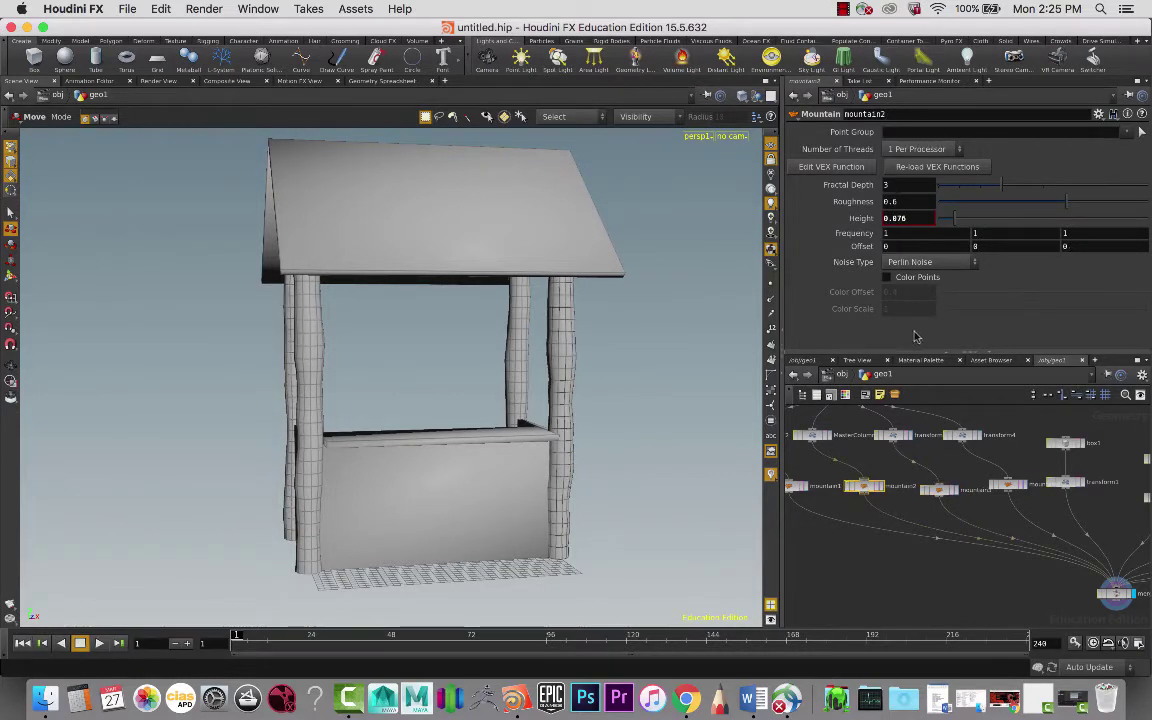
pyautogui.moveTo(895, 247); pyautogui.dragTo(912, 245, button='middle')
pyautogui.moveTo(1018, 245); pyautogui.dragTo(1148, 232, button='middle')
pyautogui.moveTo(1068, 246); pyautogui.dragTo(1077, 246, button='middle')
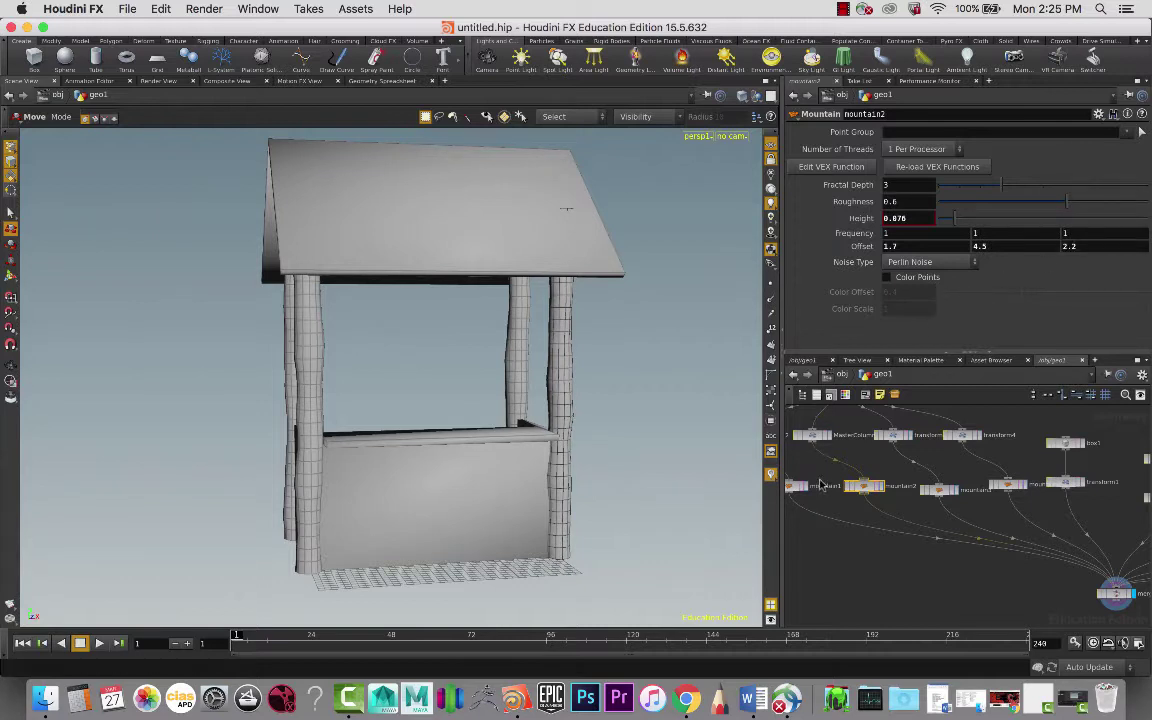
# - Set mountain1's noise offset to 11.6, 3.1, 7.1
pyautogui.moveTo(848, 480); pyautogui.dragTo(929, 476, button='middle')
pyautogui.click(870, 484)
pyautogui.moveTo(928, 245); pyautogui.dragTo(1145, 234, button='middle')
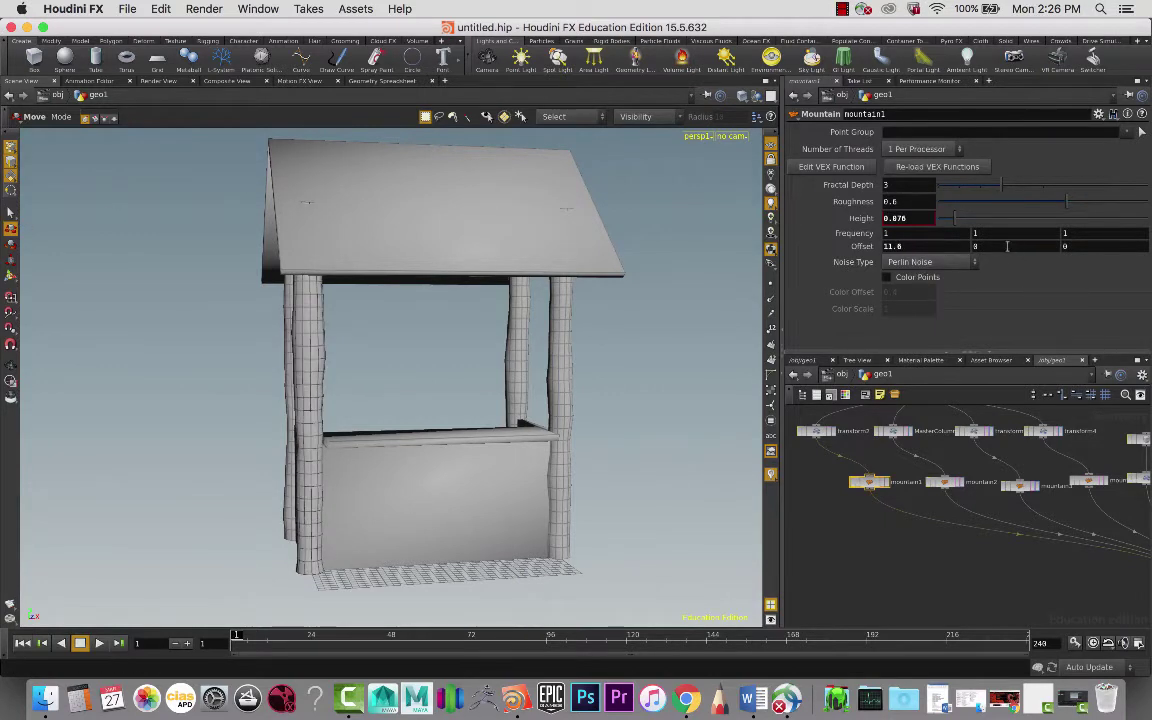
pyautogui.moveTo(1007, 245); pyautogui.dragTo(902, 246, button='middle')
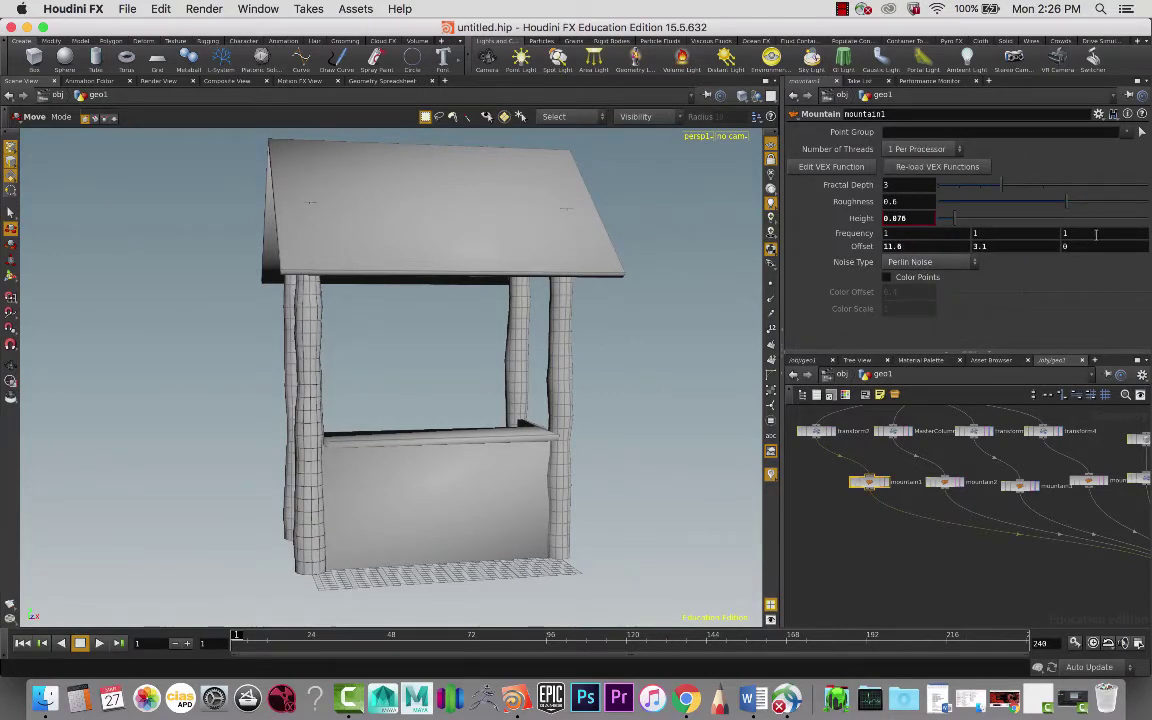
pyautogui.moveTo(1086, 241); pyautogui.dragTo(1075, 245, button='middle')
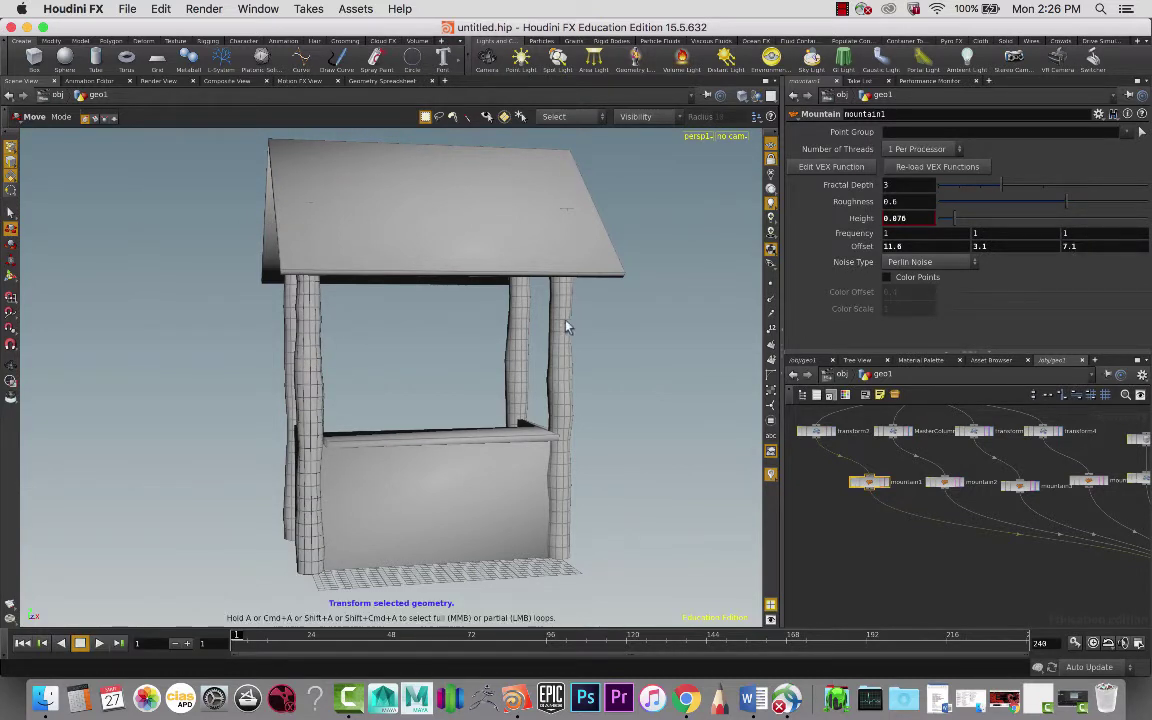
# - Examine the four deformed columns and where they meet the roof from the side and at an angle
pyautogui.moveTo(591, 337); pyautogui.dragTo(477, 330)
pyautogui.press('Escape')
pyautogui.moveTo(627, 352); pyautogui.dragTo(404, 303)
pyautogui.press('t')
pyautogui.press('Escape')
pyautogui.moveTo(348, 235)
pyautogui.mouseDown()
pyautogui.moveTo(380, 255)
pyautogui.moveTo(363, 226)
pyautogui.mouseUp()
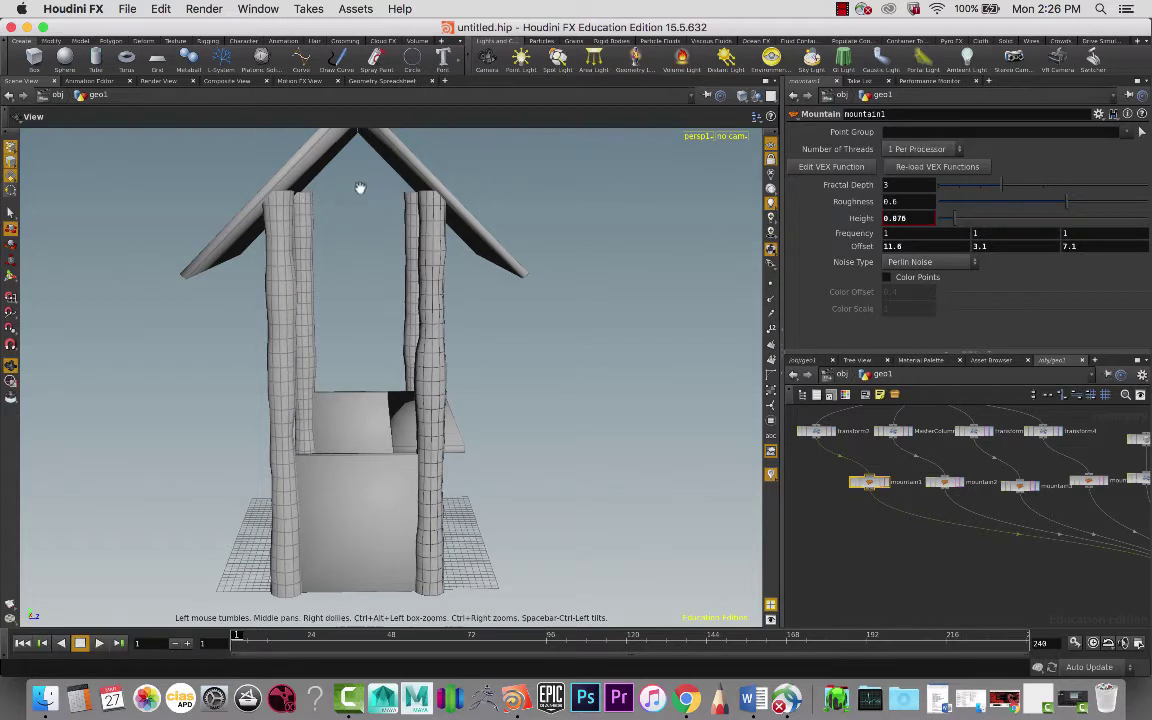
pyautogui.press('t')
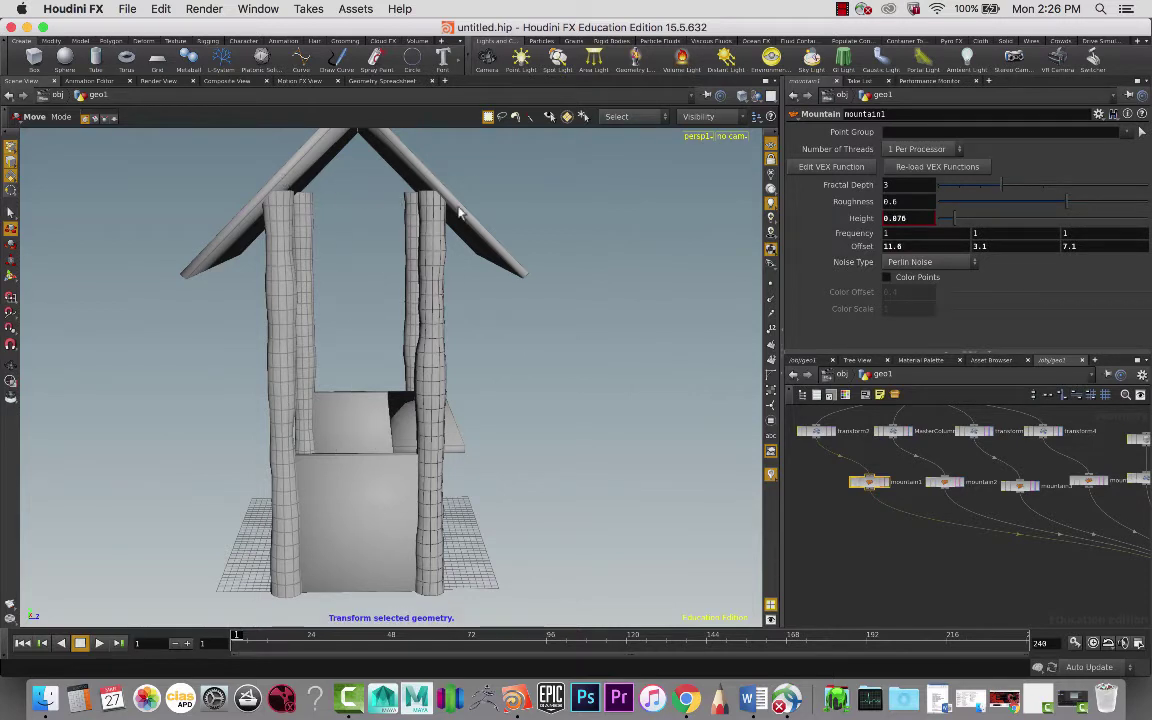
pyautogui.press('Escape')
pyautogui.moveTo(561, 365); pyautogui.dragTo(590, 415)
pyautogui.press('t')
# - Examine the stand from the front and side, and look through the network for the box nodes of its panels and roof
pyautogui.moveTo(900, 443); pyautogui.dragTo(714, 431, button='middle')
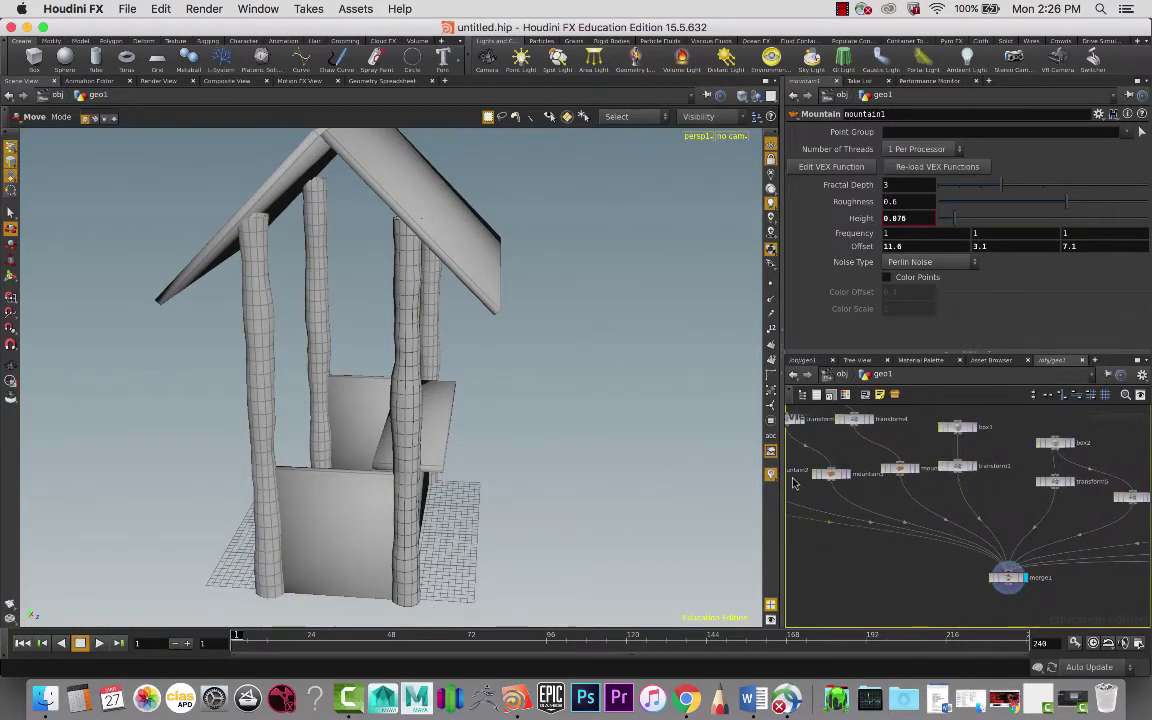
pyautogui.moveTo(468, 347); pyautogui.dragTo(404, 337, button='middle')
pyautogui.press('Escape')
pyautogui.moveTo(599, 301); pyautogui.dragTo(373, 285)
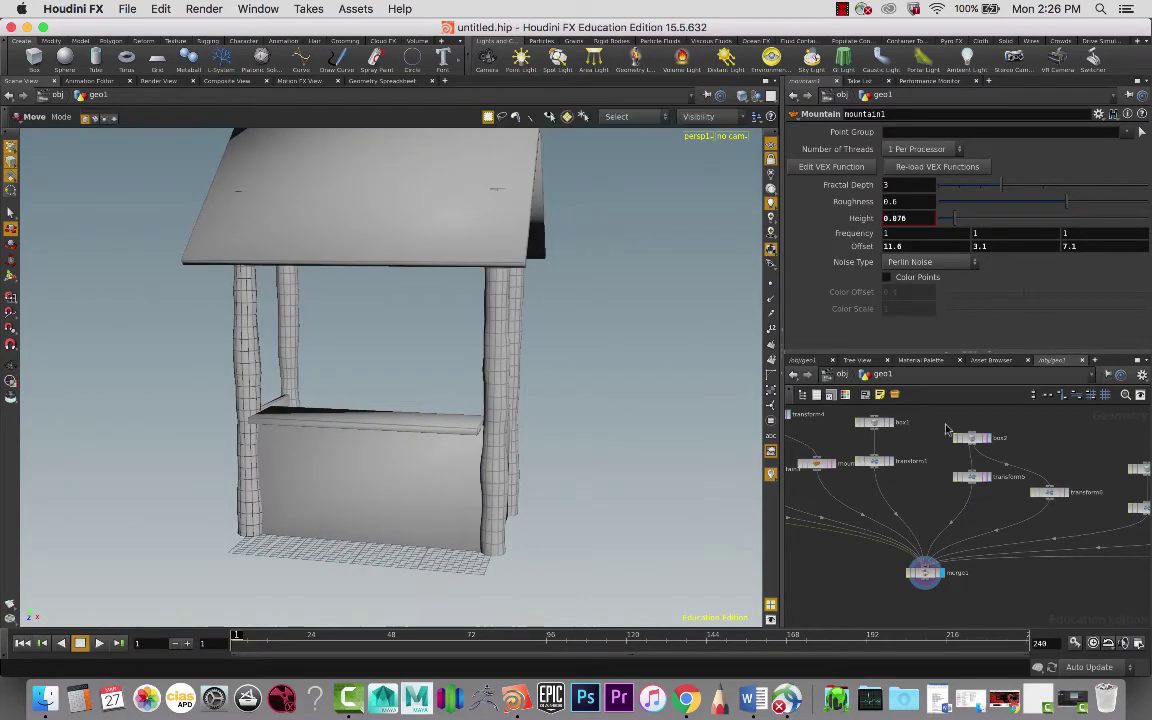
pyautogui.moveTo(1056, 456); pyautogui.dragTo(907, 438, button='middle')
pyautogui.scroll(-3, 1018, 447)
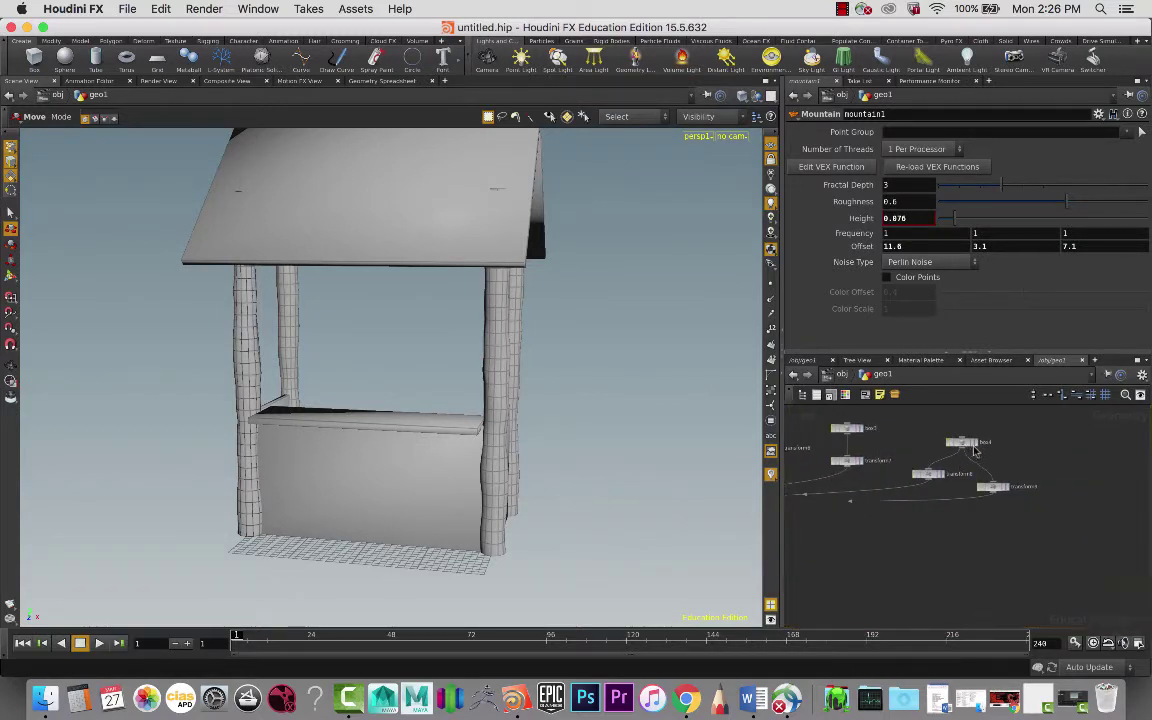
pyautogui.scroll(5, 908, 430)
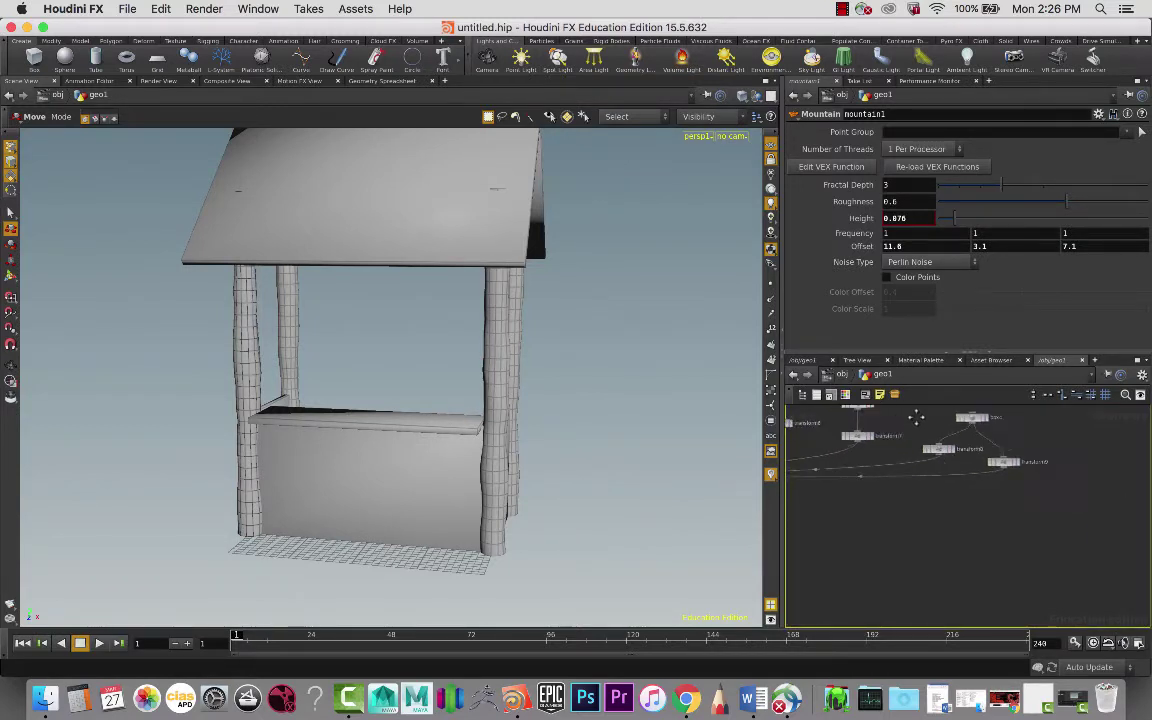
pyautogui.hscroll(-3, 1073, 478)
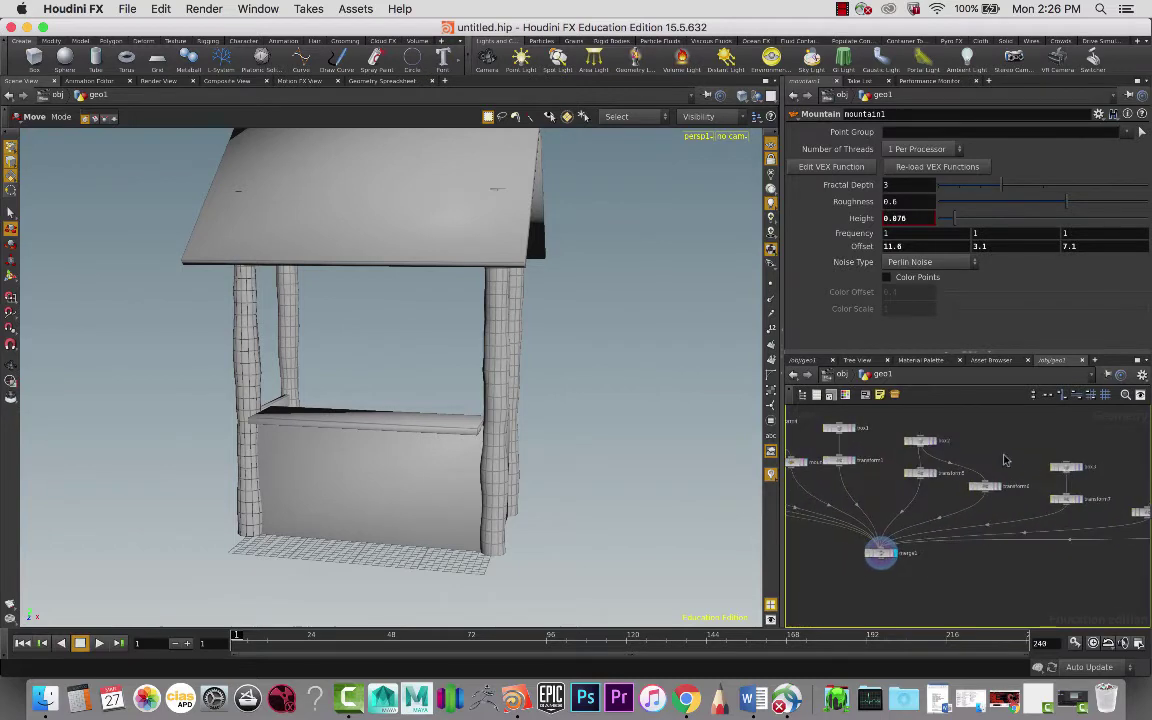
# - Center the box2 node above its two transforms, select it, and view the stand's side panels at an angle
pyautogui.moveTo(922, 445); pyautogui.dragTo(948, 447)
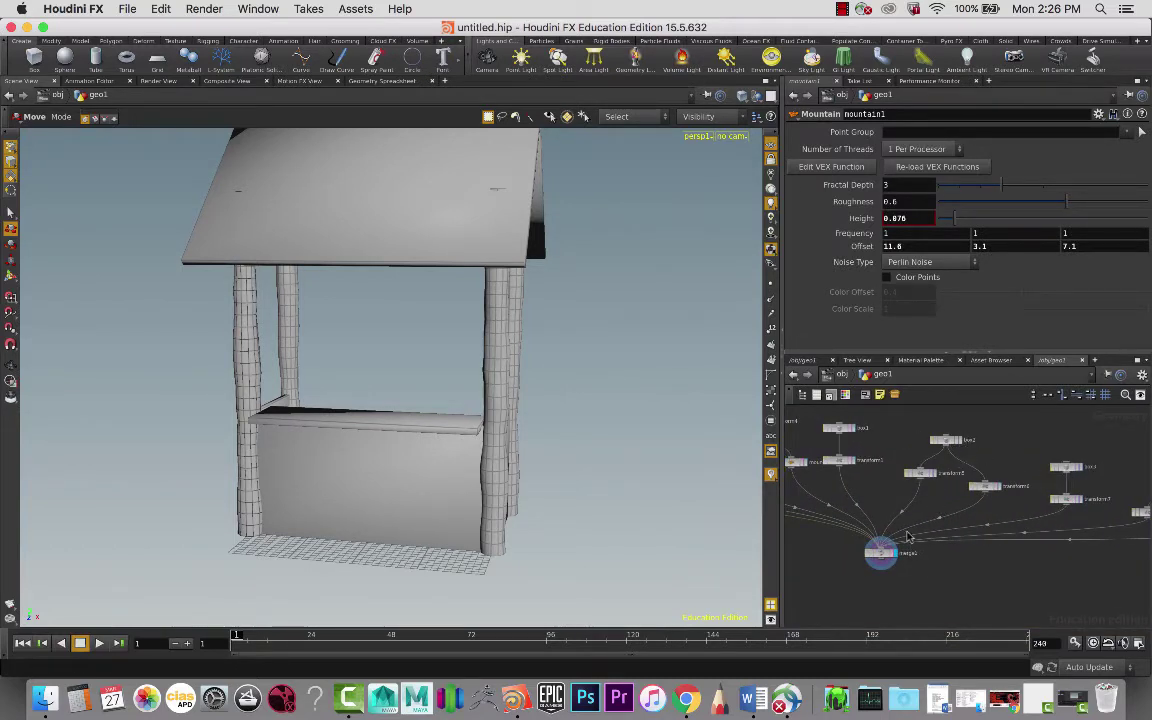
pyautogui.click(951, 445)
pyautogui.press('Escape')
pyautogui.moveTo(504, 398); pyautogui.dragTo(381, 437)
pyautogui.press('t')
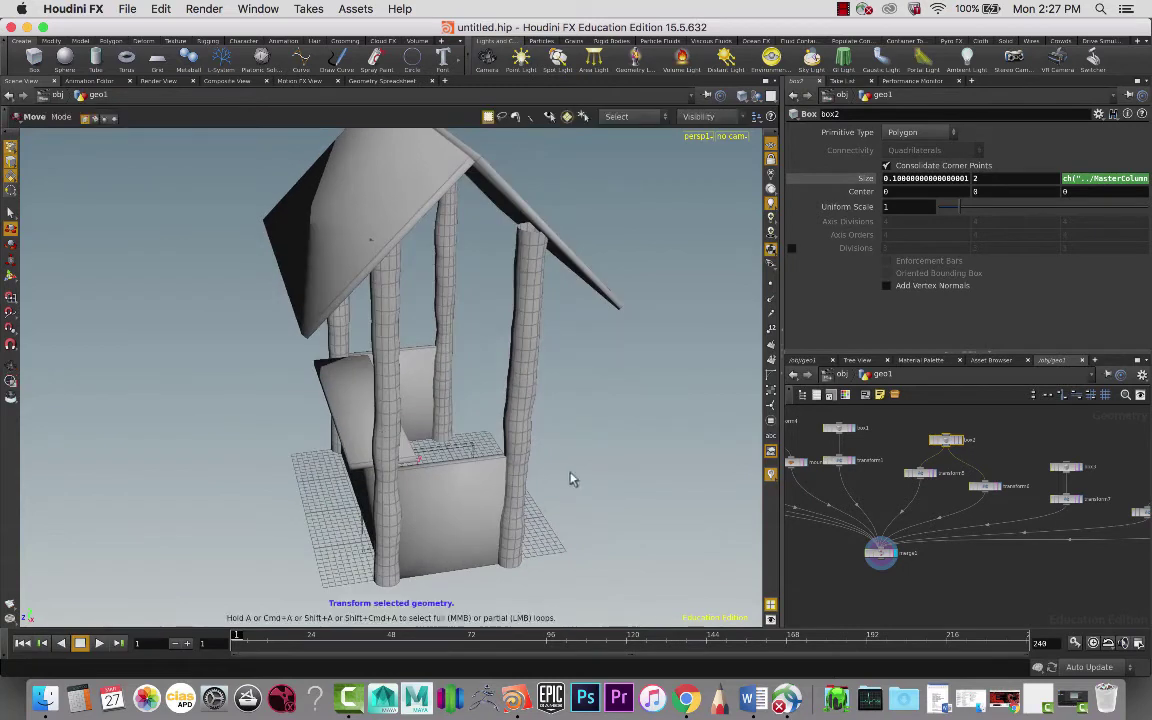
# - Display box2 and its two transforms one at a time, and restore the display of the merged stand
pyautogui.click(962, 444)
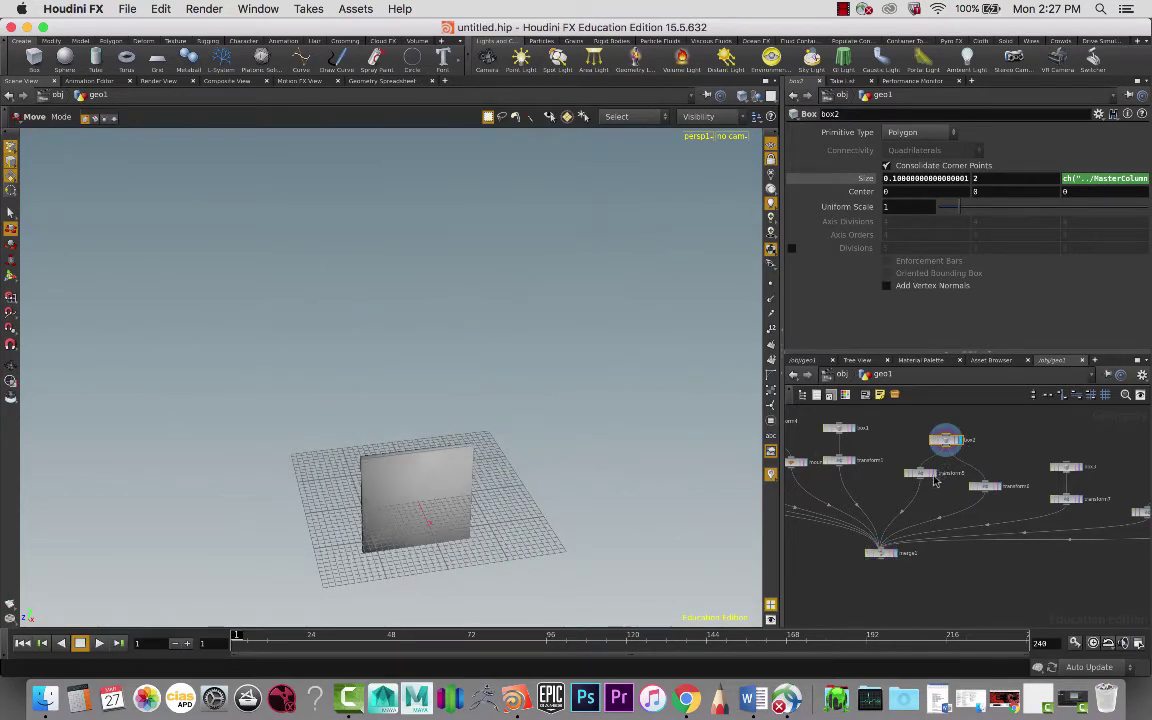
pyautogui.click(930, 474)
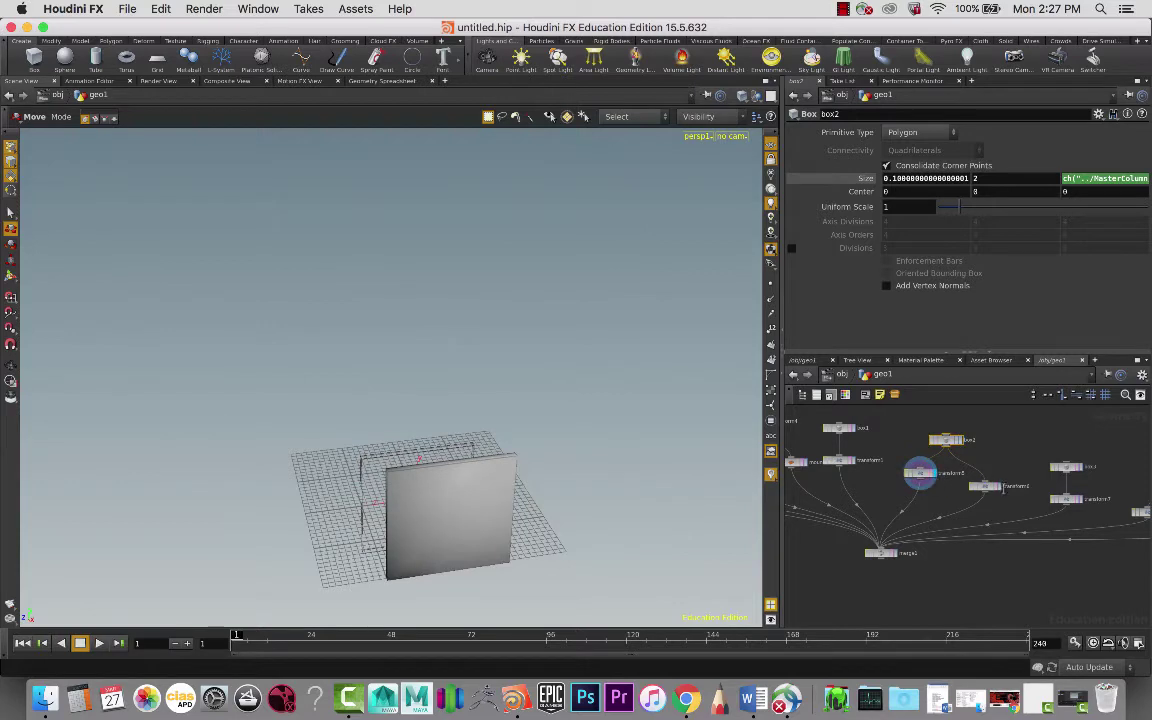
pyautogui.click(996, 486)
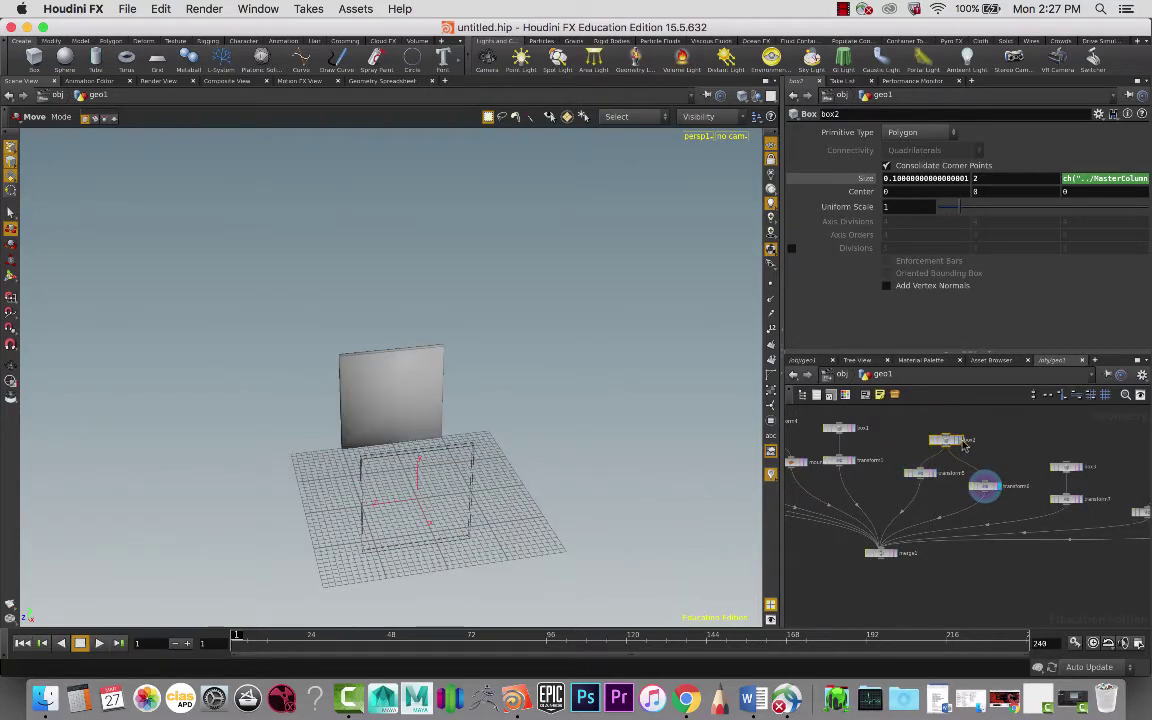
pyautogui.click(961, 443)
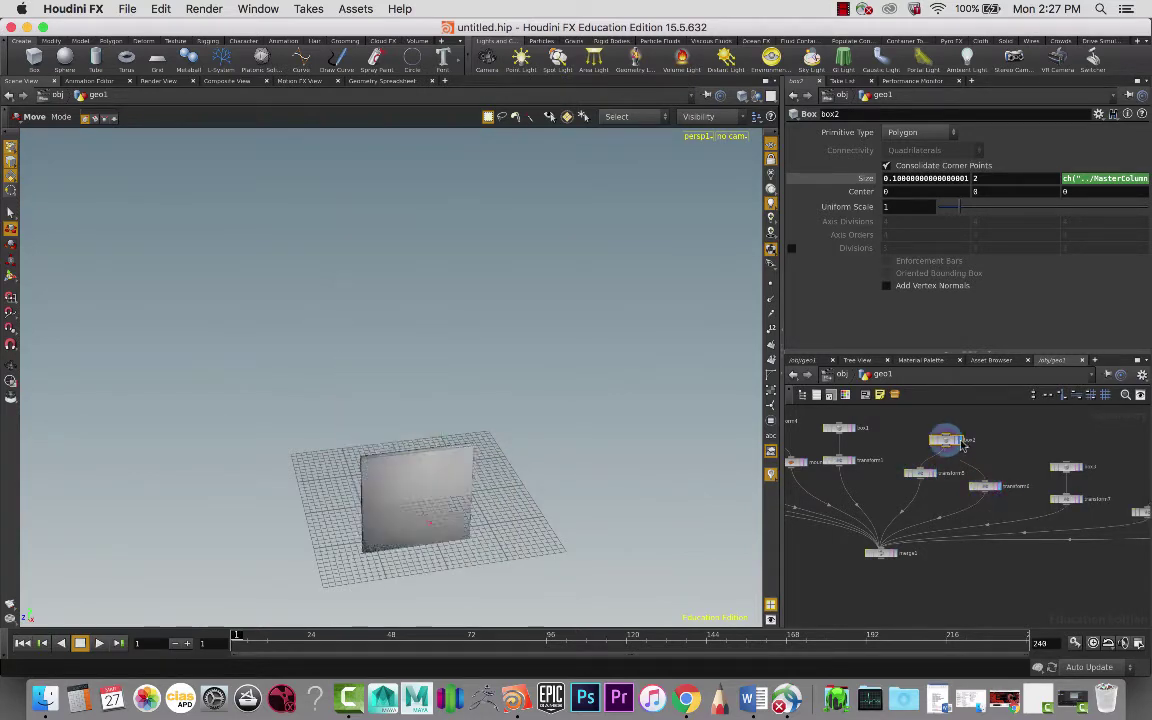
pyautogui.click(895, 556)
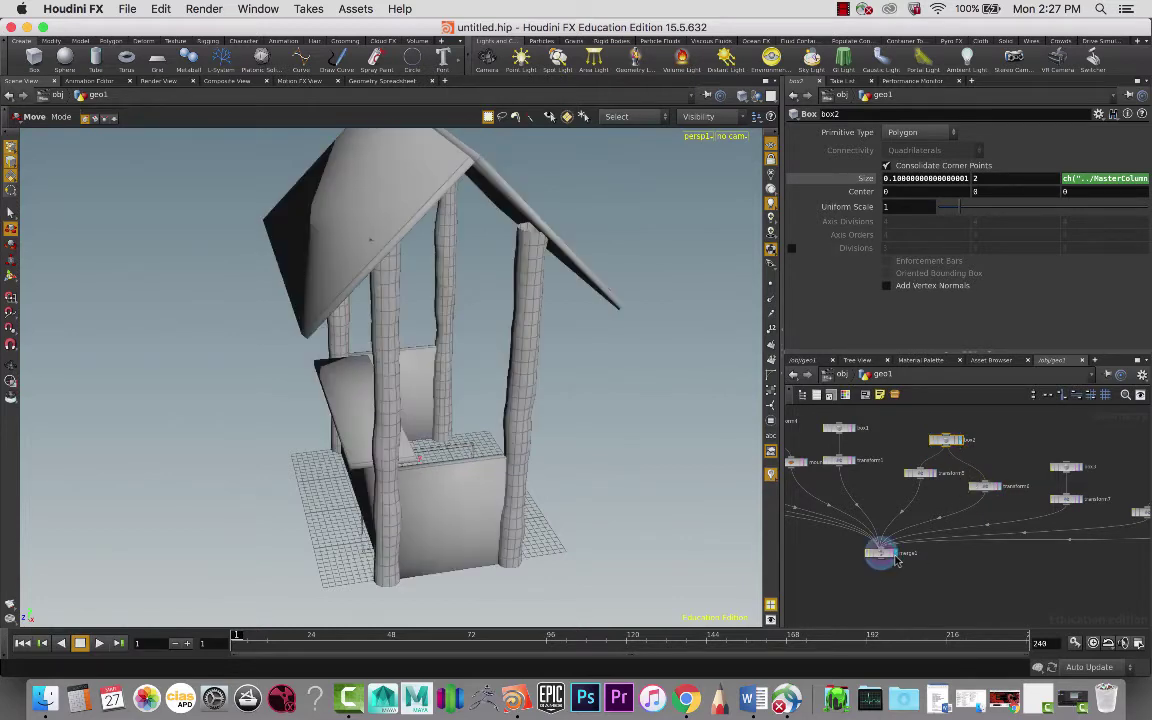
# - Compare the side panels from transform6 and transform5 in isolation, and return to the merged stand
pyautogui.moveTo(982, 446); pyautogui.dragTo(975, 475, button='middle')
pyautogui.moveTo(578, 458); pyautogui.dragTo(581, 435)
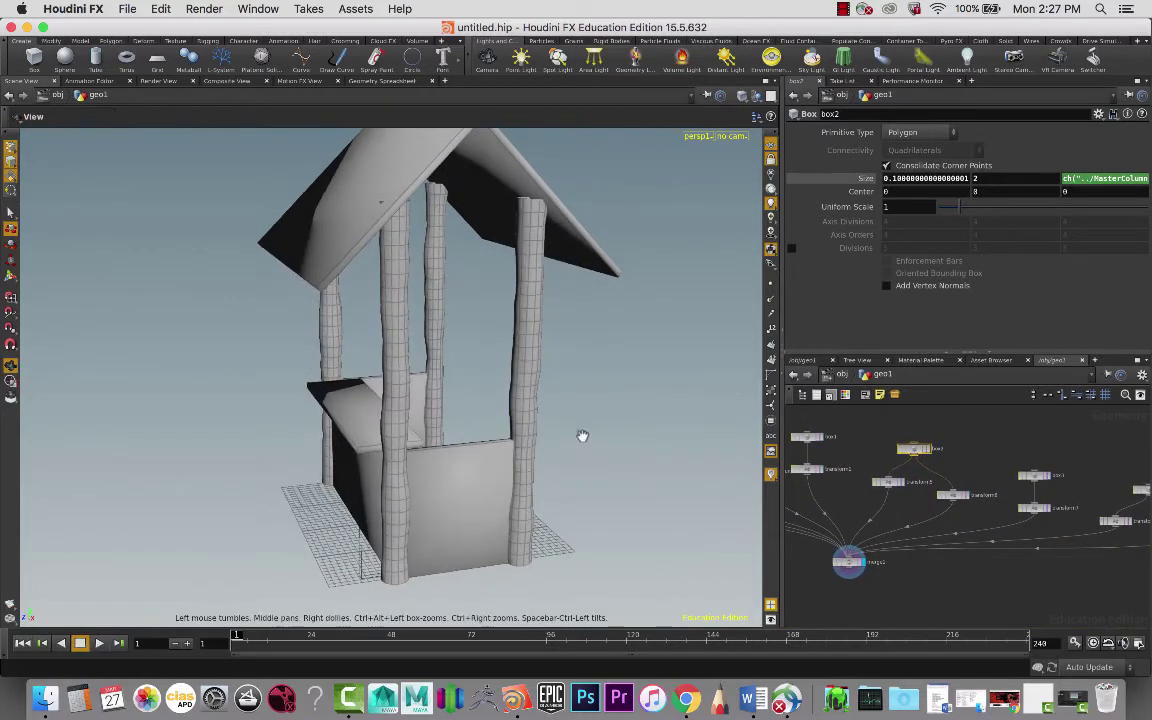
pyautogui.click(958, 497)
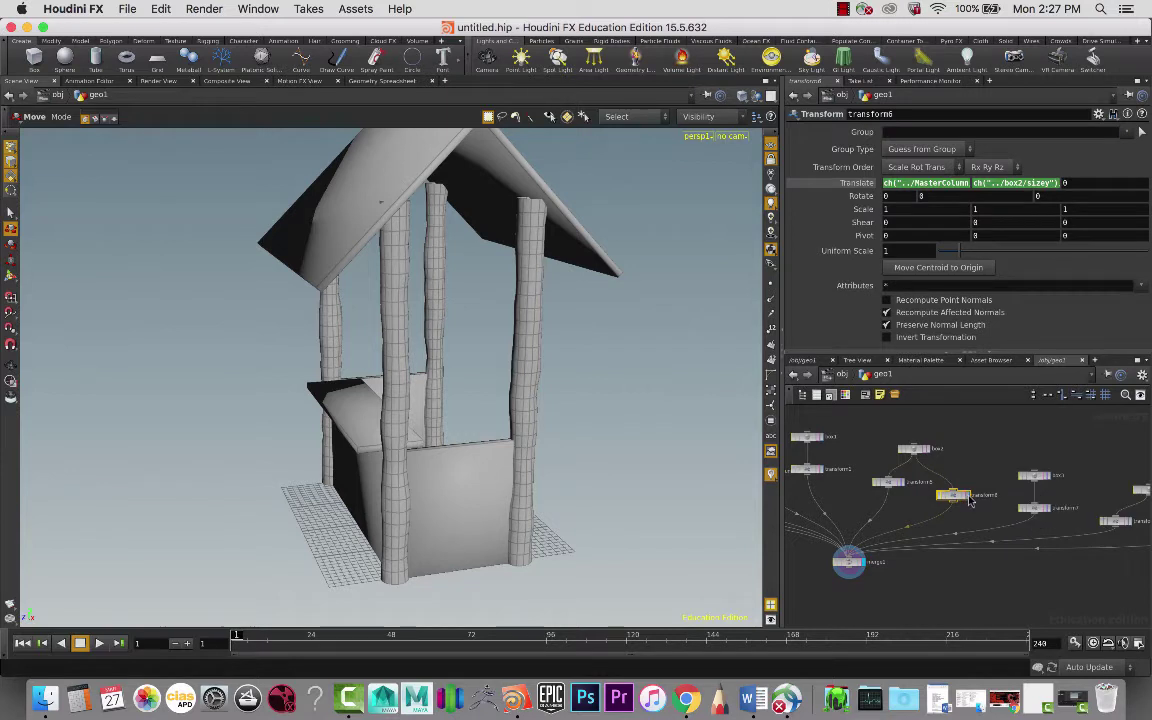
pyautogui.click(966, 495)
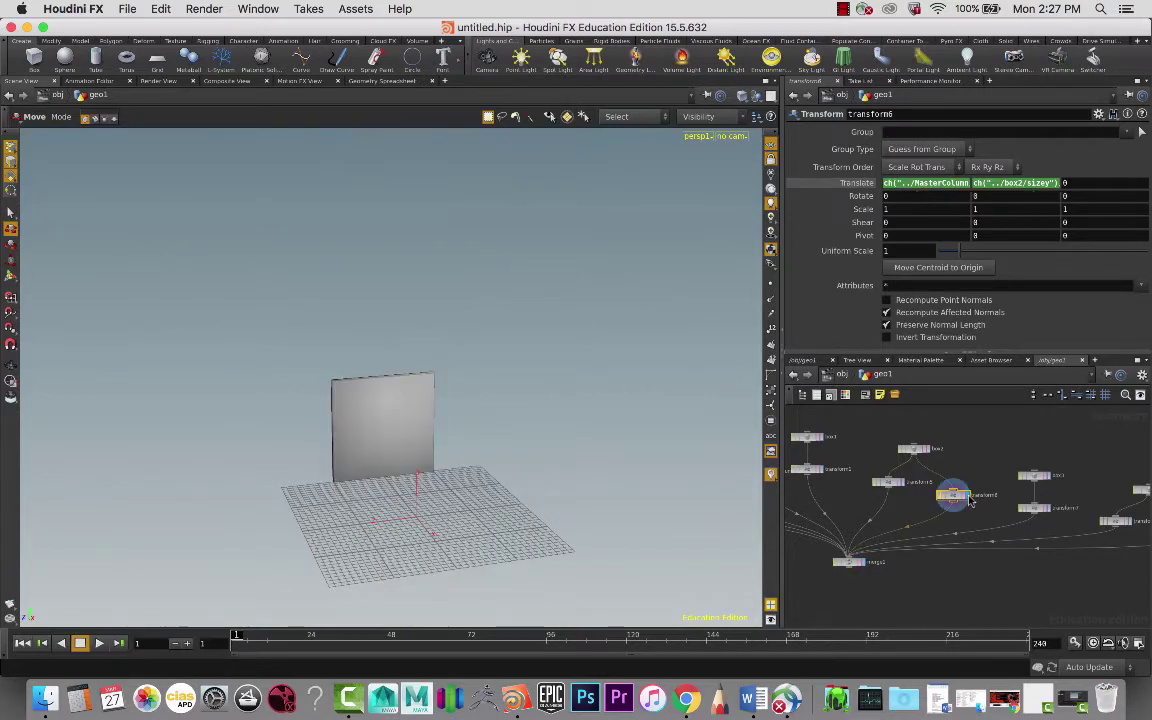
pyautogui.click(900, 482)
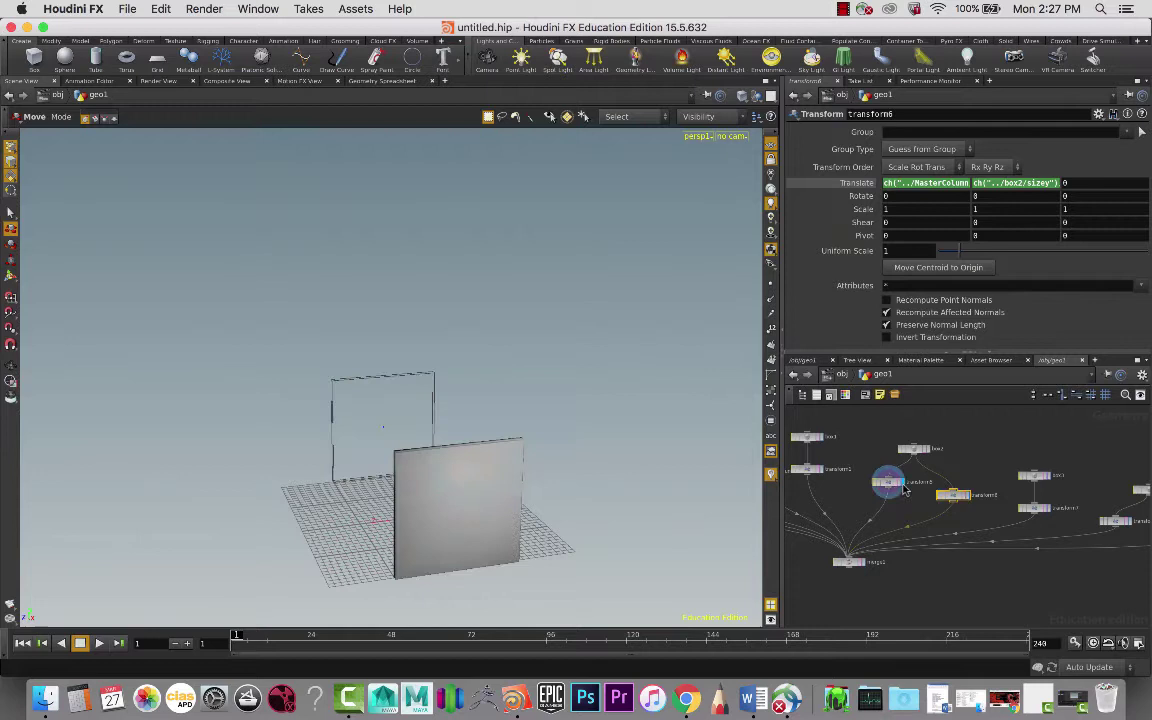
pyautogui.click(862, 563)
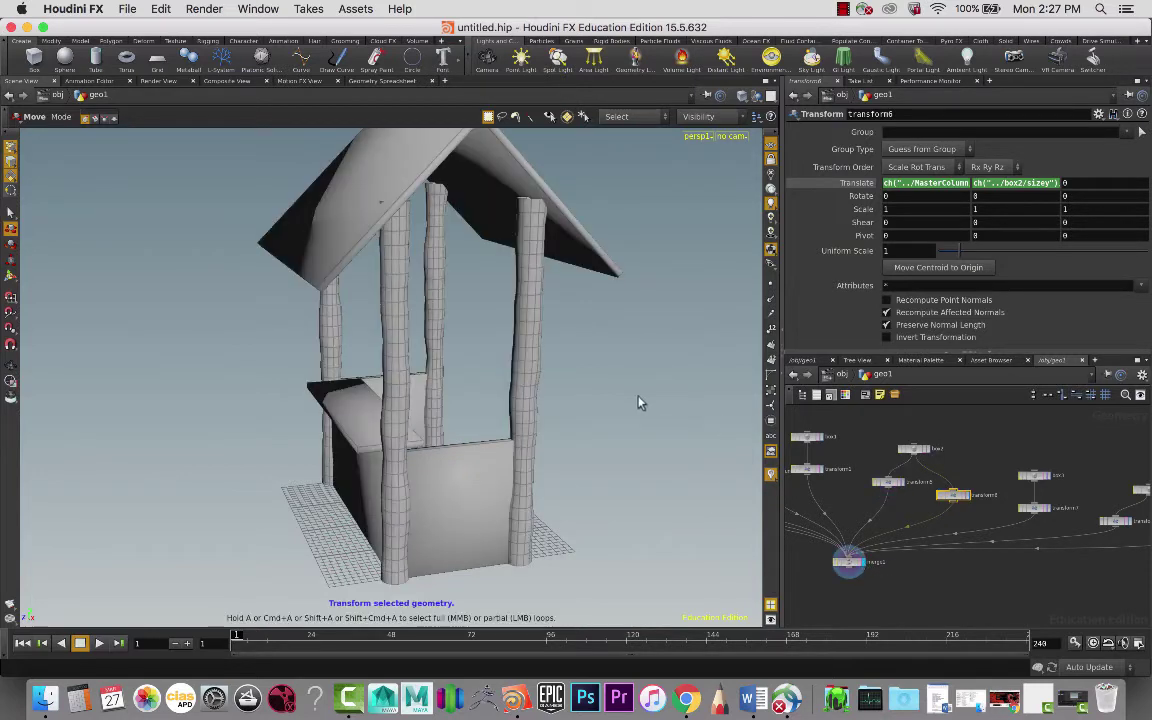
# - Duplicate the transform5 node and place the copy beside it, between box2 and merge1
pyautogui.click(890, 483)
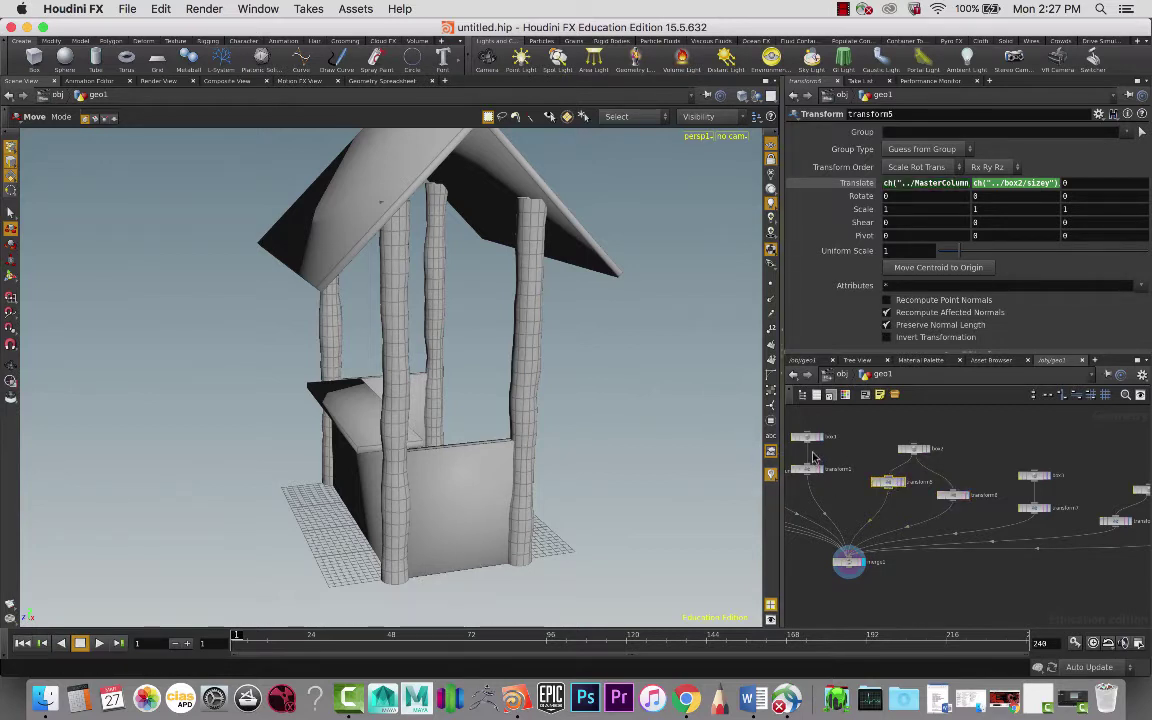
pyautogui.press('super+c')
pyautogui.press('super+v')
pyautogui.moveTo(836, 458); pyautogui.dragTo(849, 528)
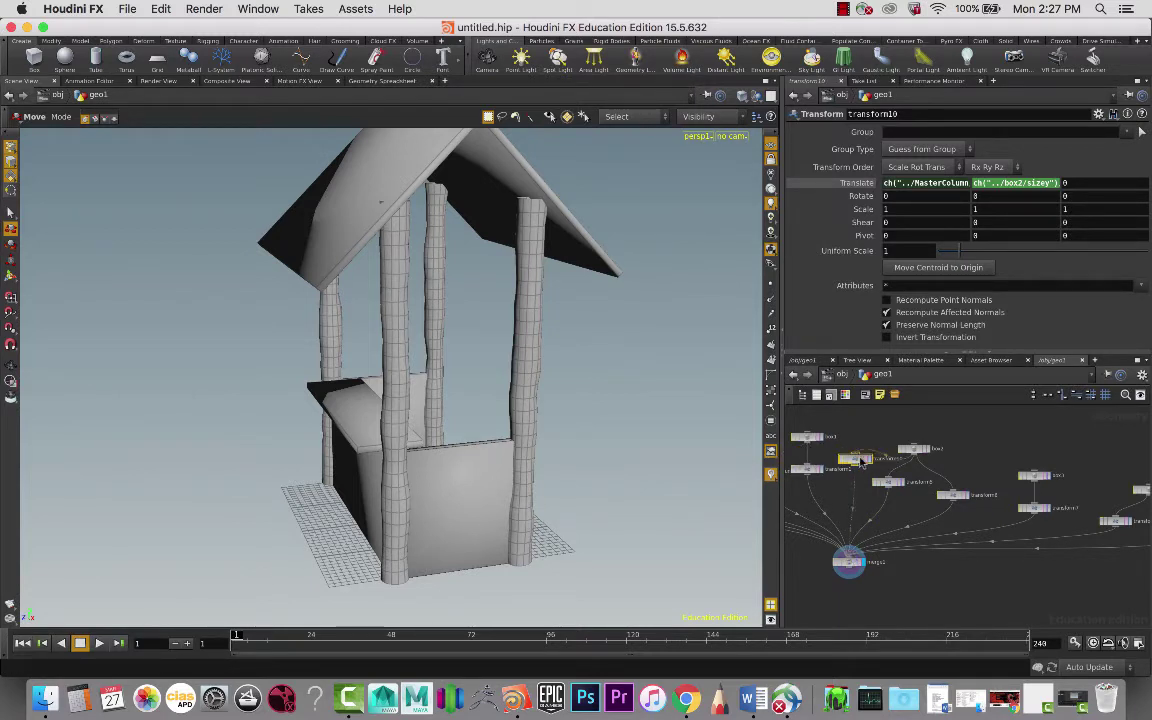
pyautogui.moveTo(858, 475); pyautogui.dragTo(856, 478)
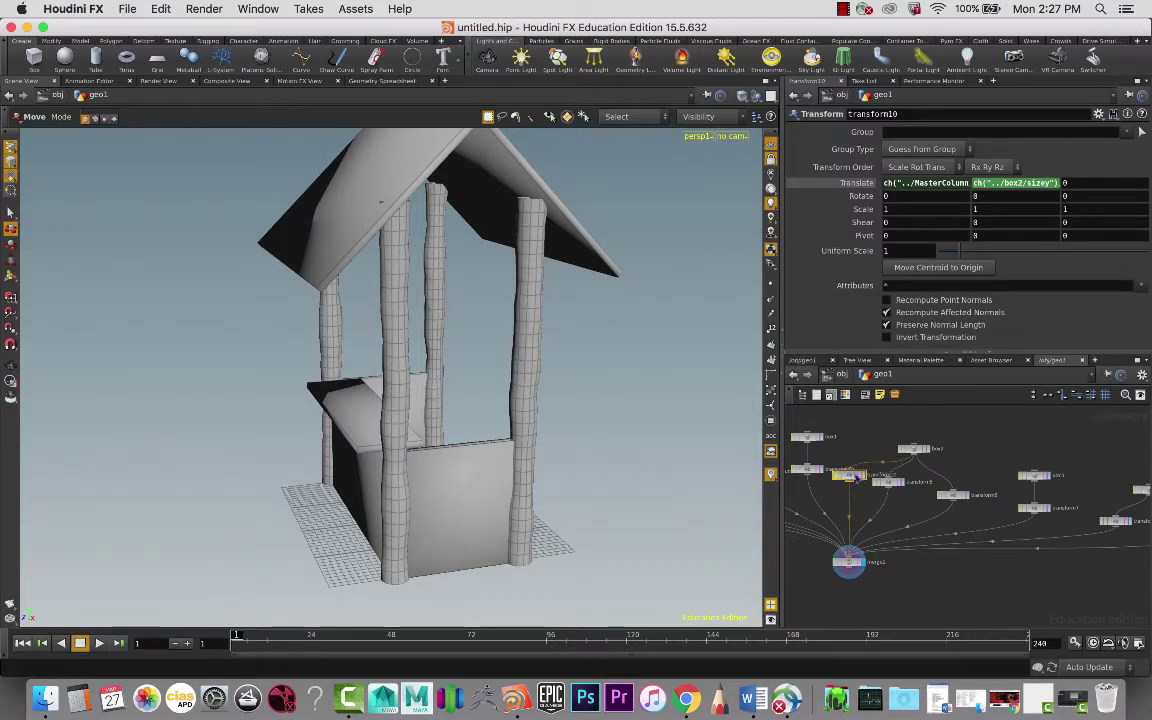
# - Delete the expression channel from the copied transform's Y translation, and check its panel alone and in the merged stand
pyautogui.click(977, 181)
pyautogui.write('/2')
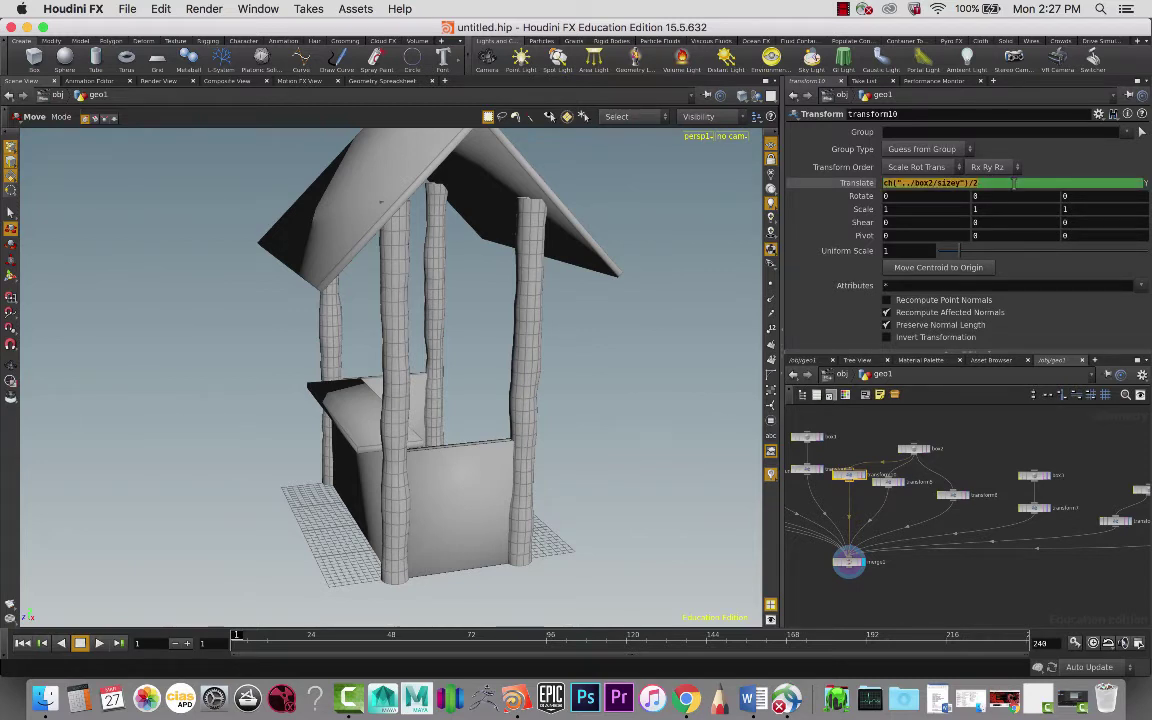
pyautogui.press('BackSpace')
pyautogui.press('Tab')
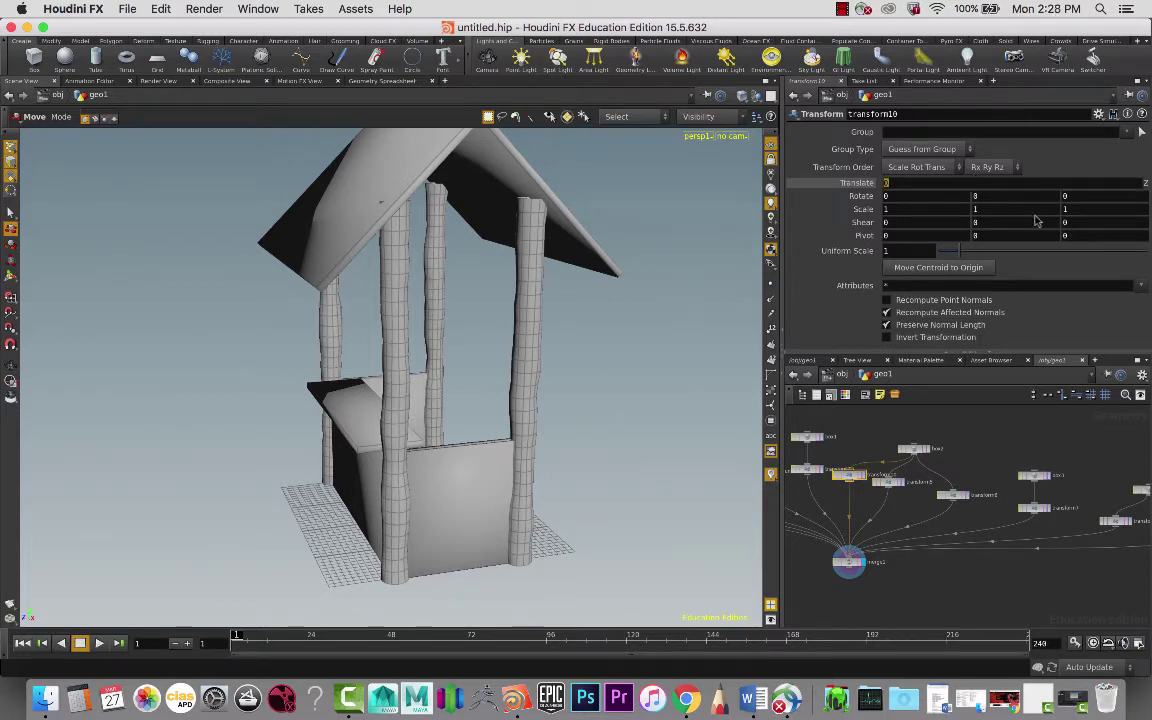
pyautogui.press('Return')
pyautogui.rightClick(936, 185)
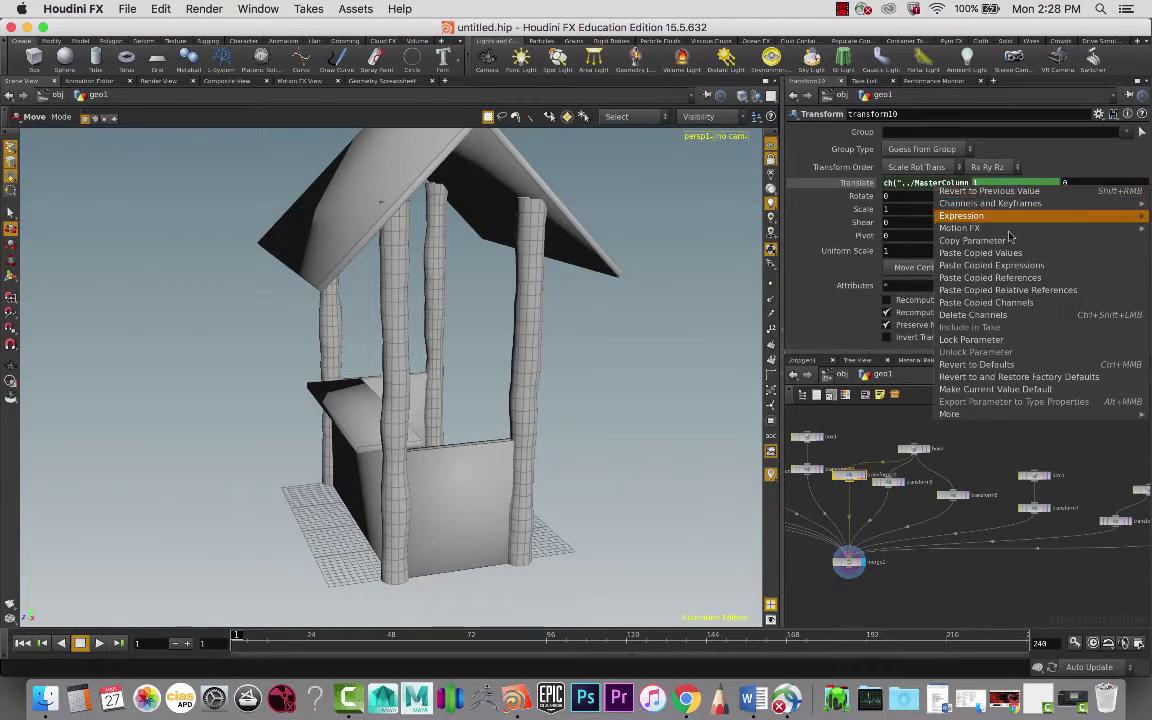
pyautogui.click(1007, 315)
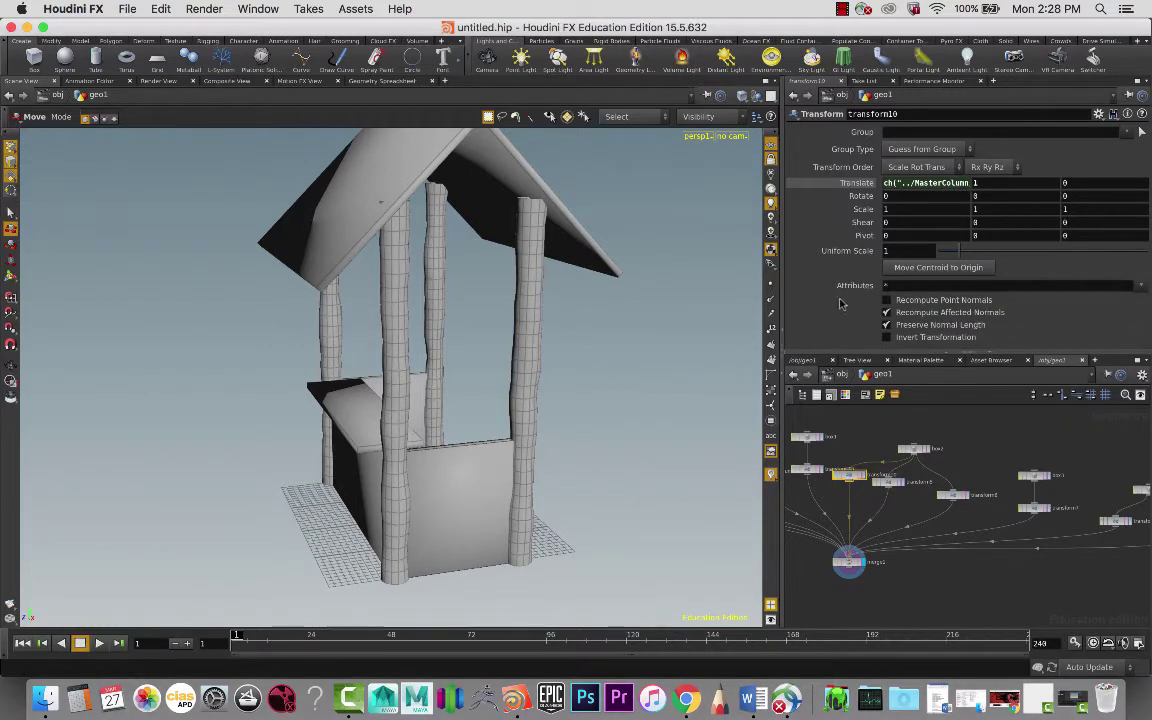
pyautogui.click(863, 477)
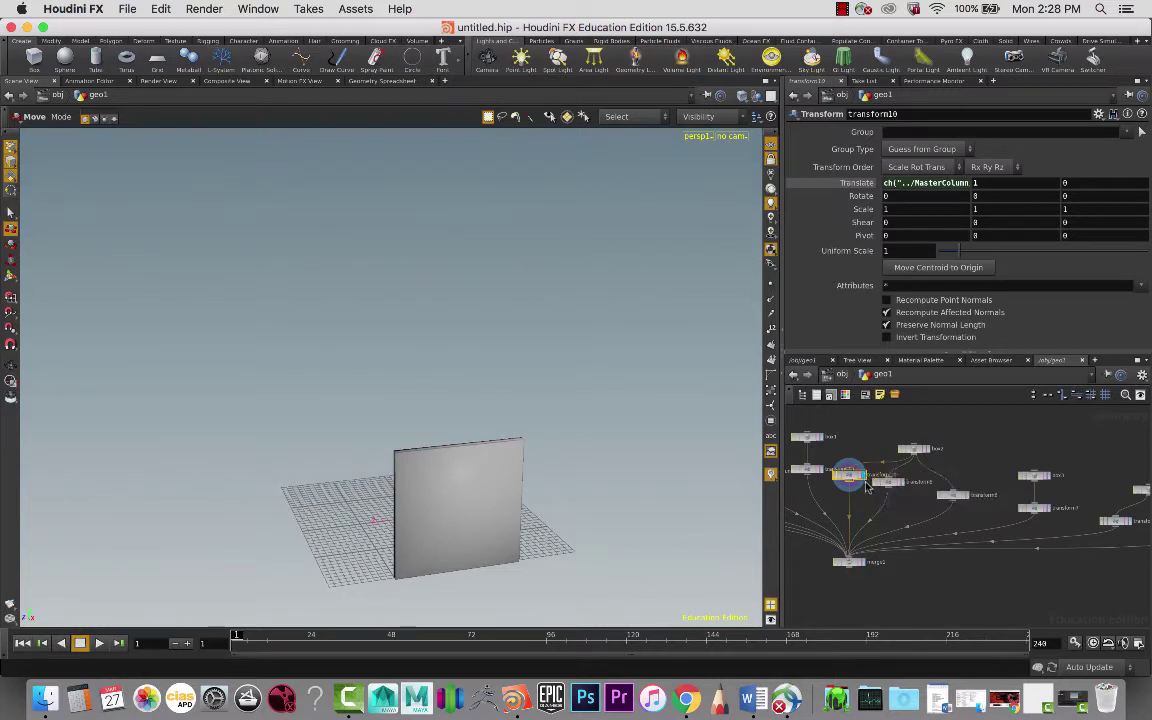
pyautogui.click(848, 561)
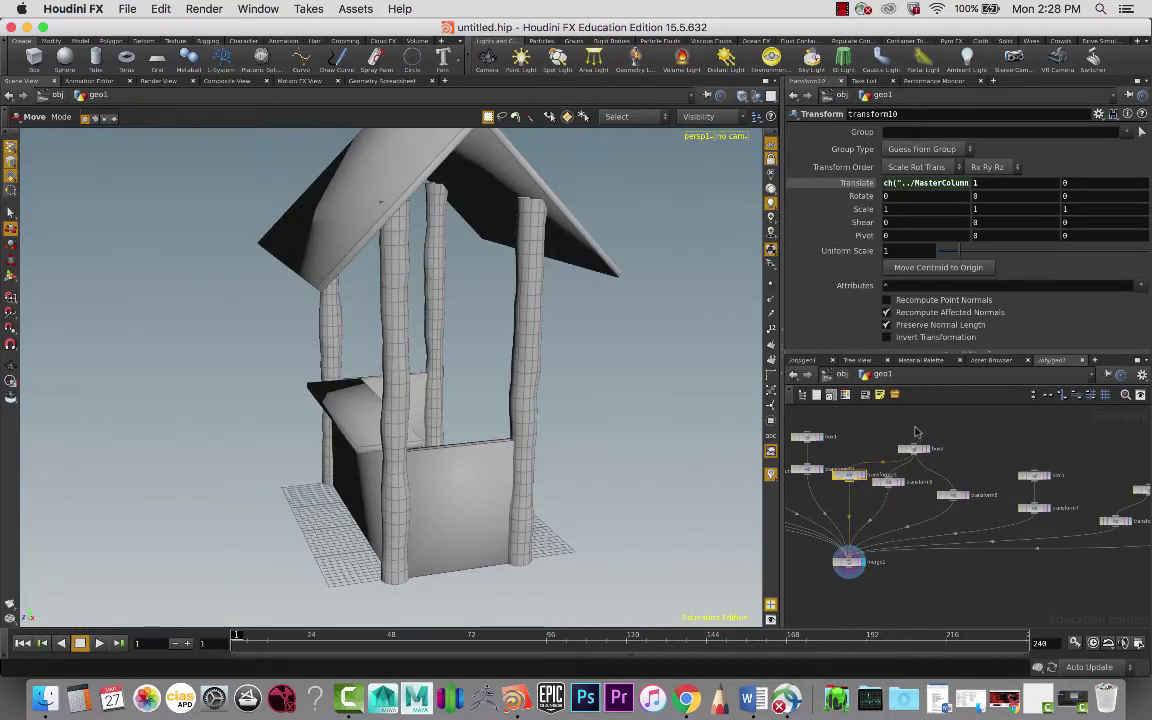
# - Copy the height parameter of the tube1 node that feeds the columns
pyautogui.moveTo(866, 514); pyautogui.dragTo(908, 523, button='middle')
pyautogui.scroll(-2, 888, 524)
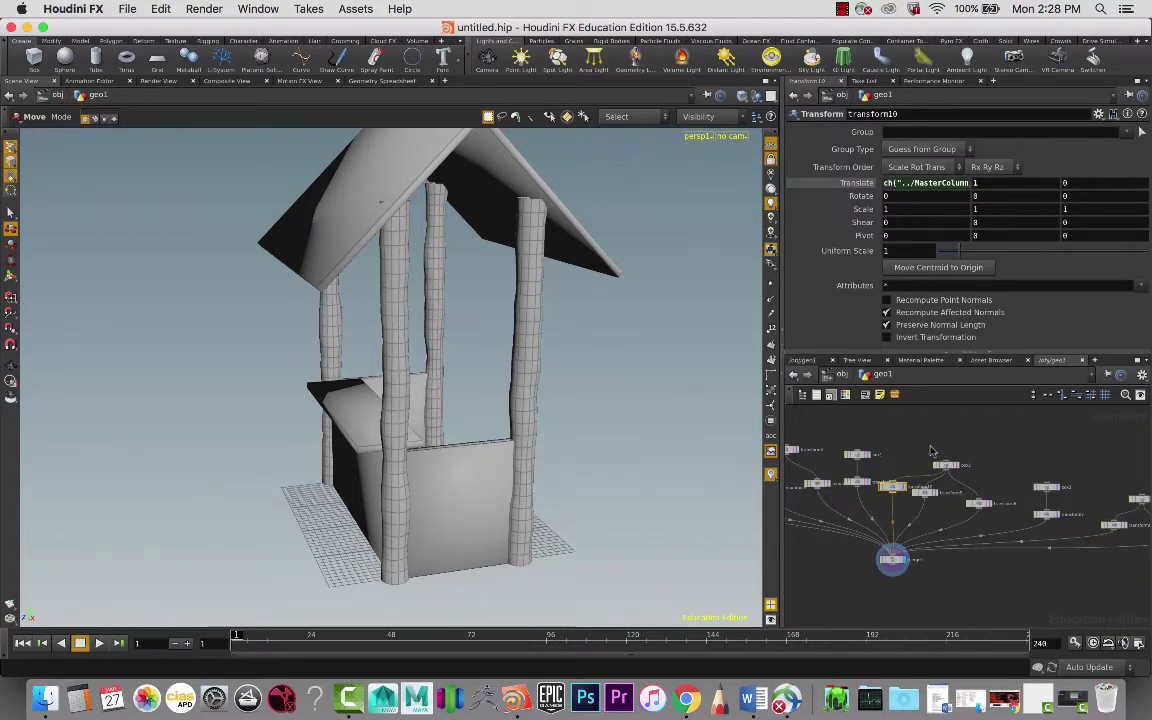
pyautogui.scroll(2, 965, 485)
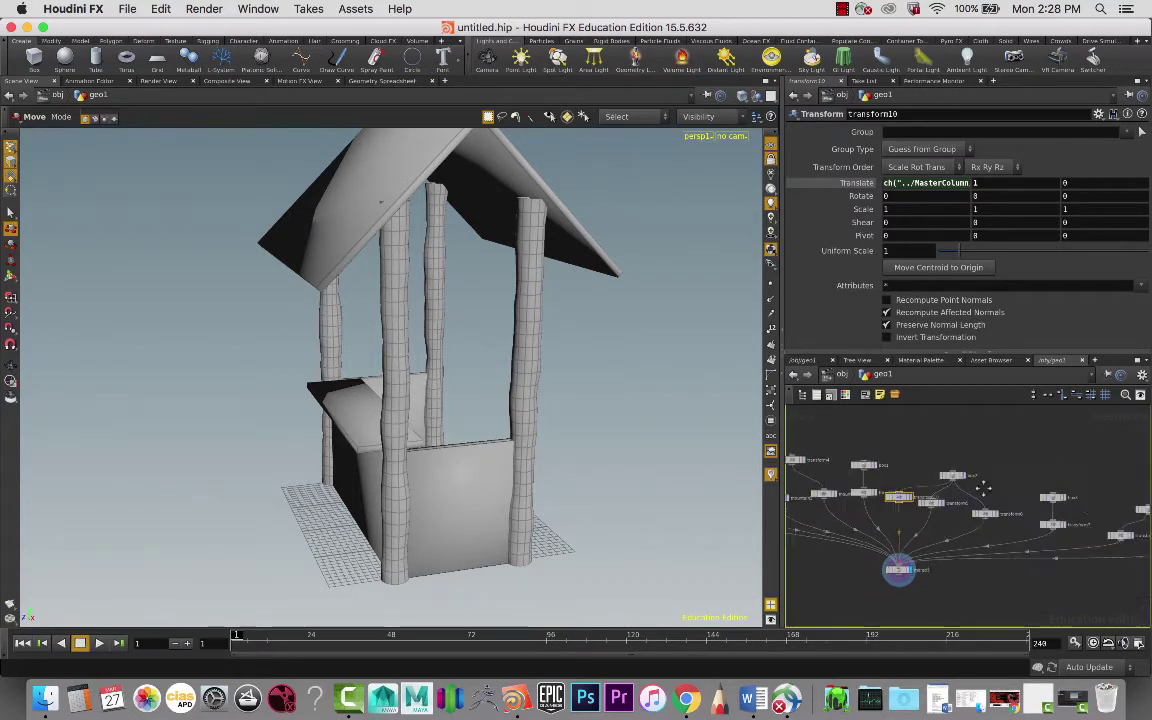
pyautogui.click(858, 463)
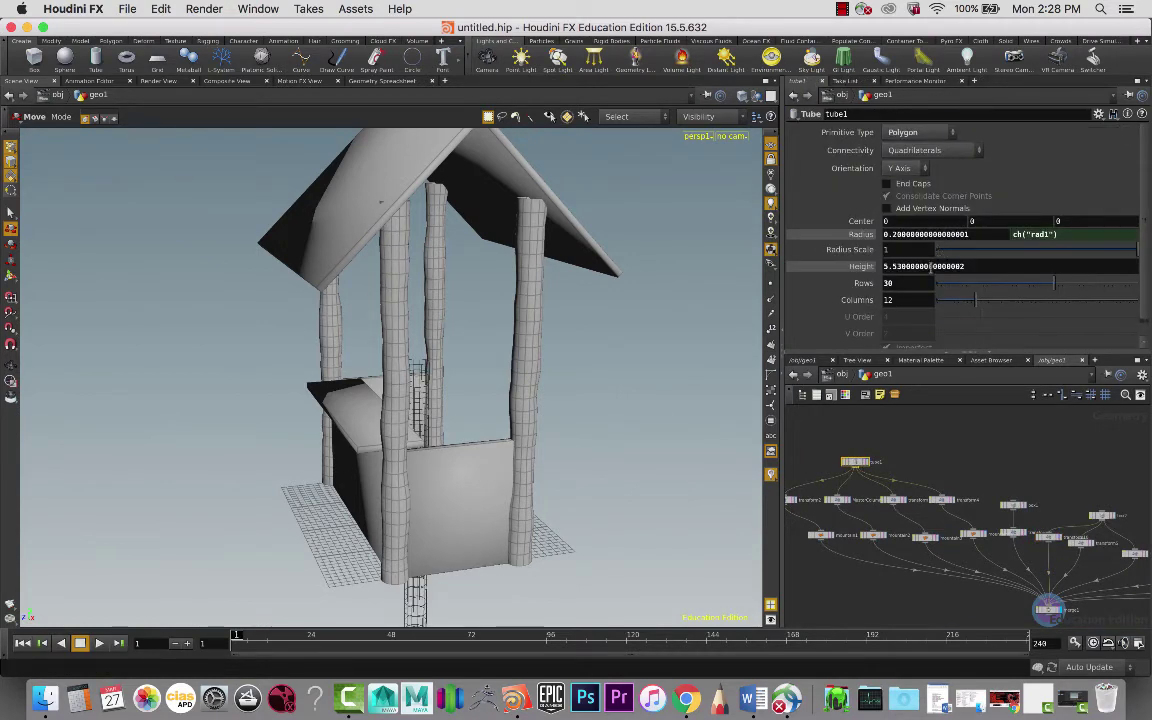
pyautogui.rightClick(932, 266)
pyautogui.click(960, 326)
# - Paste tube1's height as a relative reference into the copied transform's Y translation, raising the duplicate panel toward the roof
pyautogui.click(1013, 504)
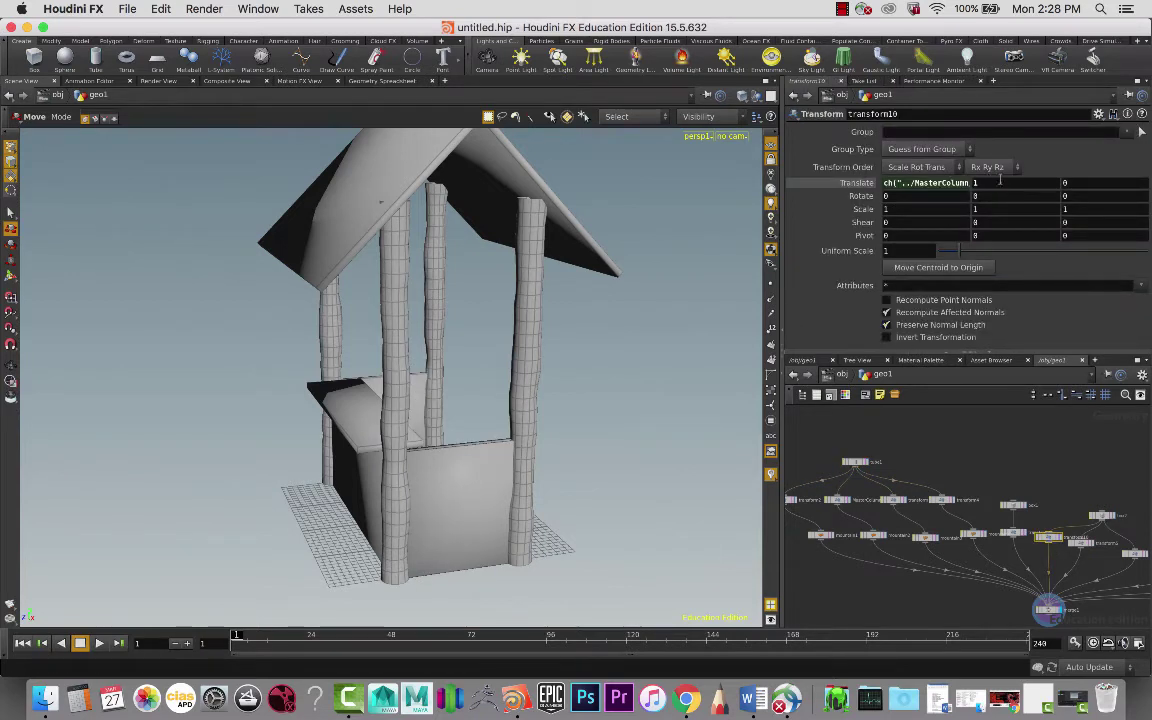
pyautogui.moveTo(1000, 183); pyautogui.dragTo(920, 175)
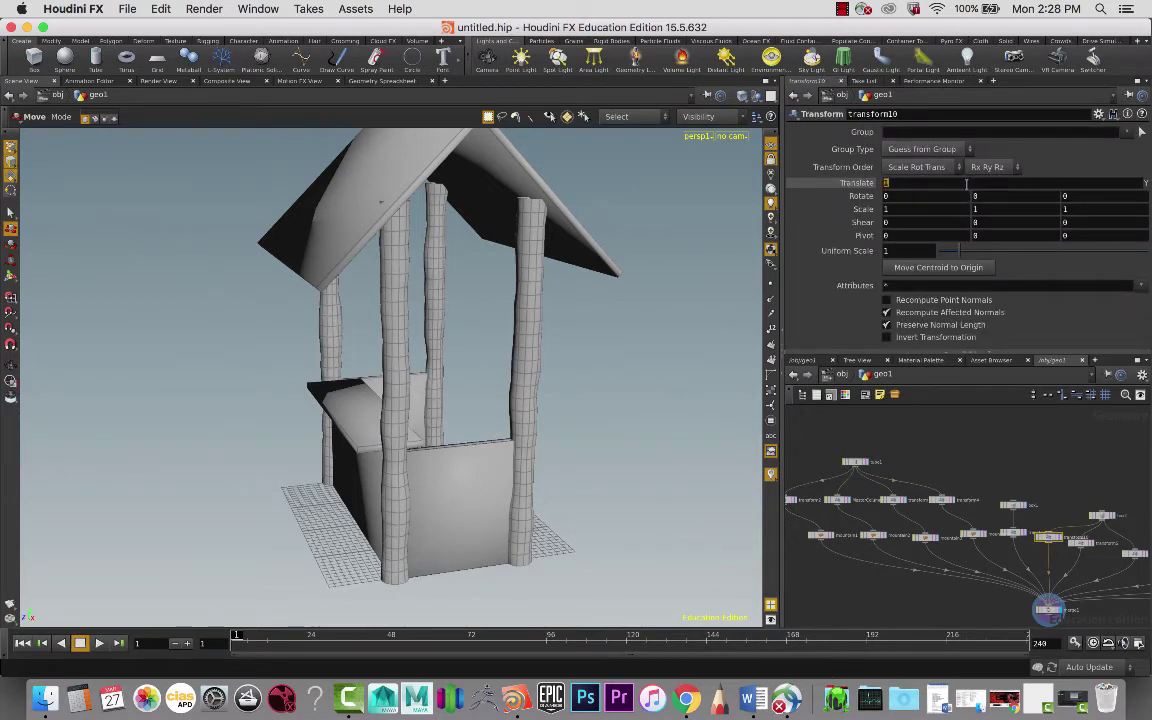
pyautogui.rightClick(966, 183)
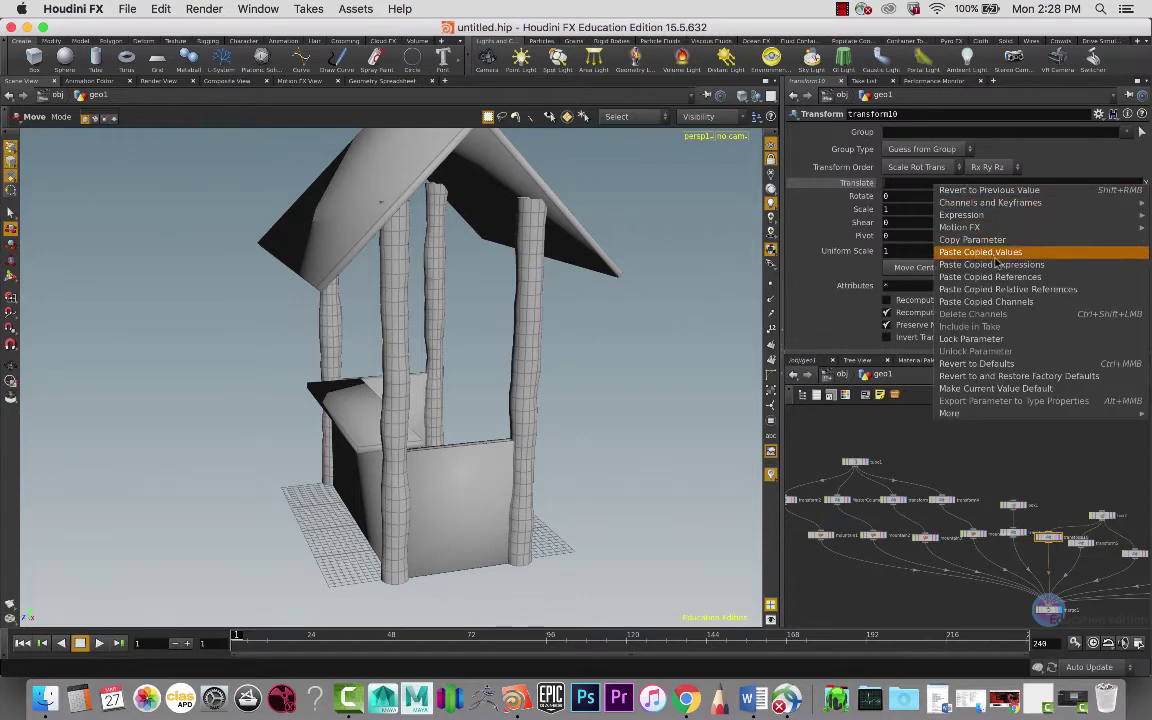
pyautogui.click(1000, 288)
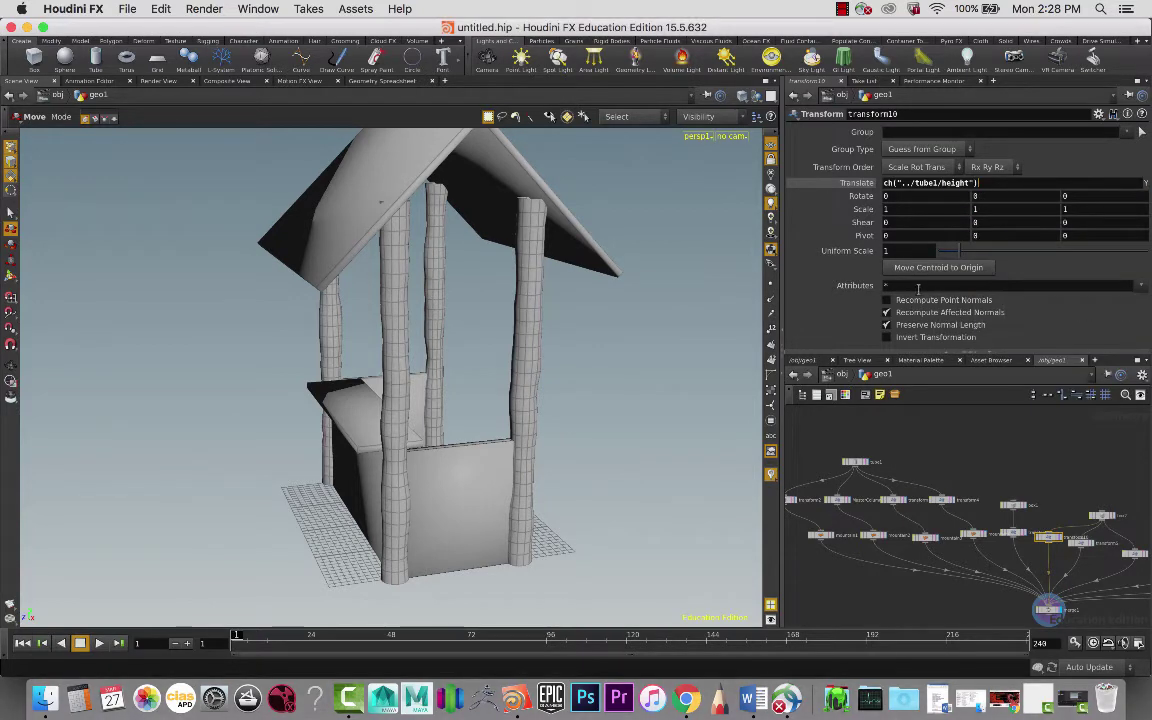
pyautogui.press('Tab')
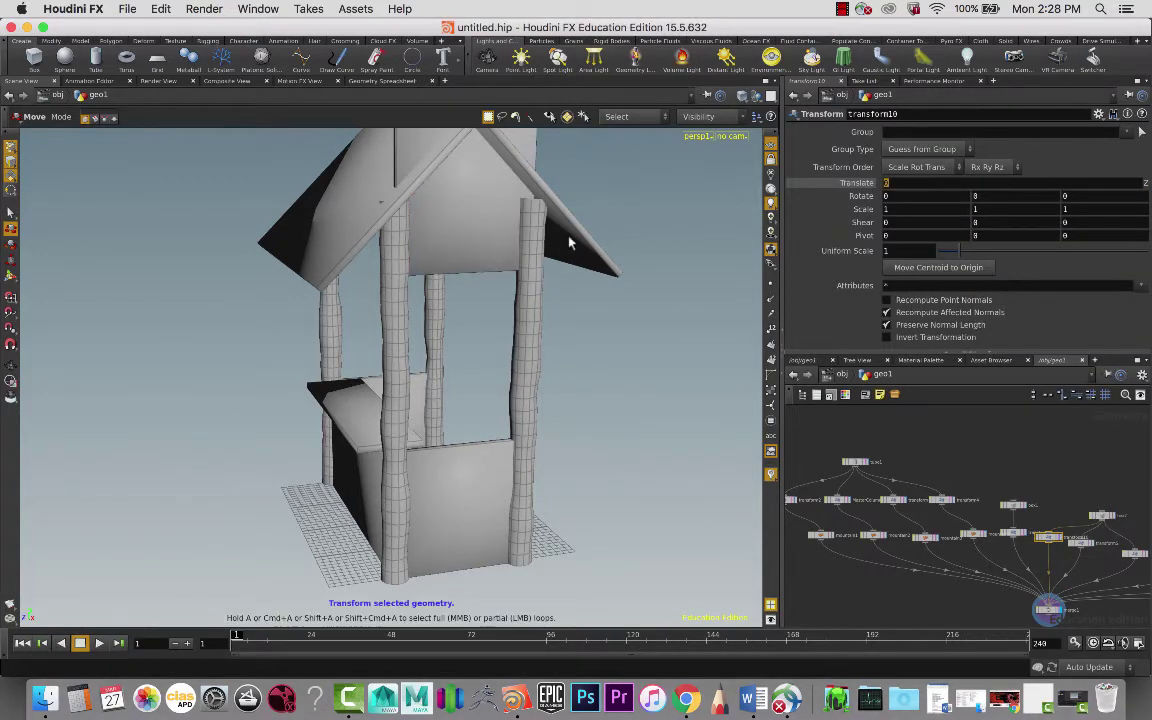
pyautogui.press('Return')
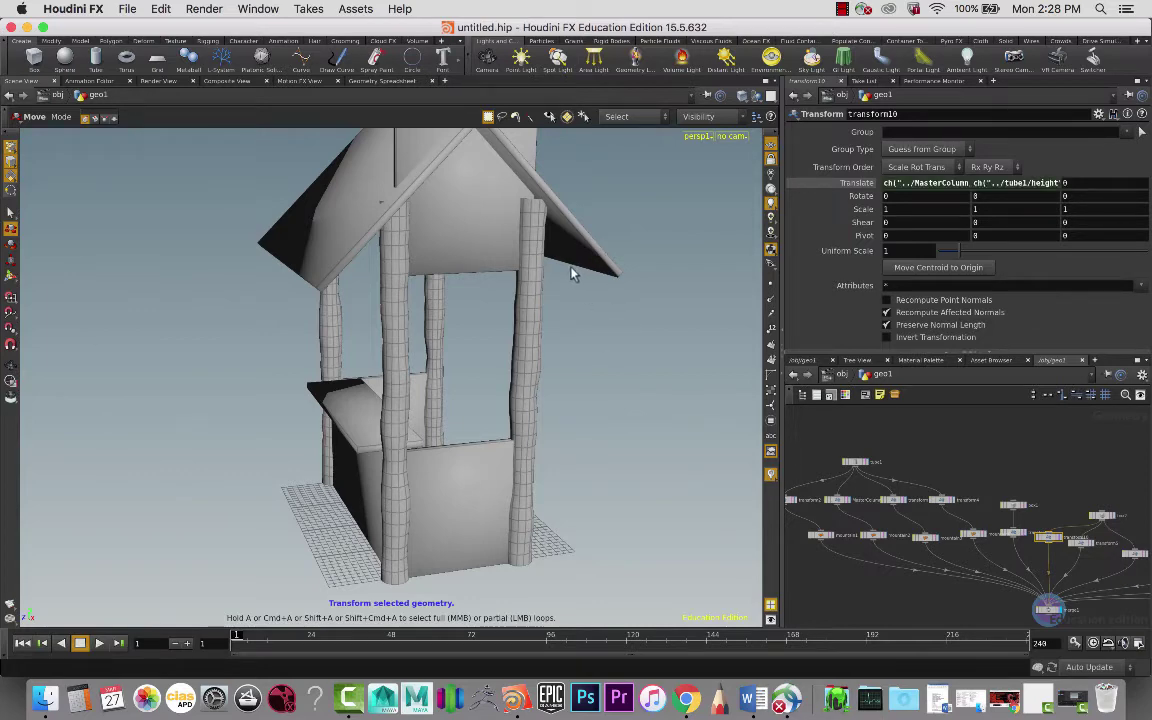
# - Set the Y scale of the duplicated transform10 panel under the roof to .25
pyautogui.press('Escape')
pyautogui.moveTo(571, 270); pyautogui.dragTo(646, 161)
pyautogui.press('t')
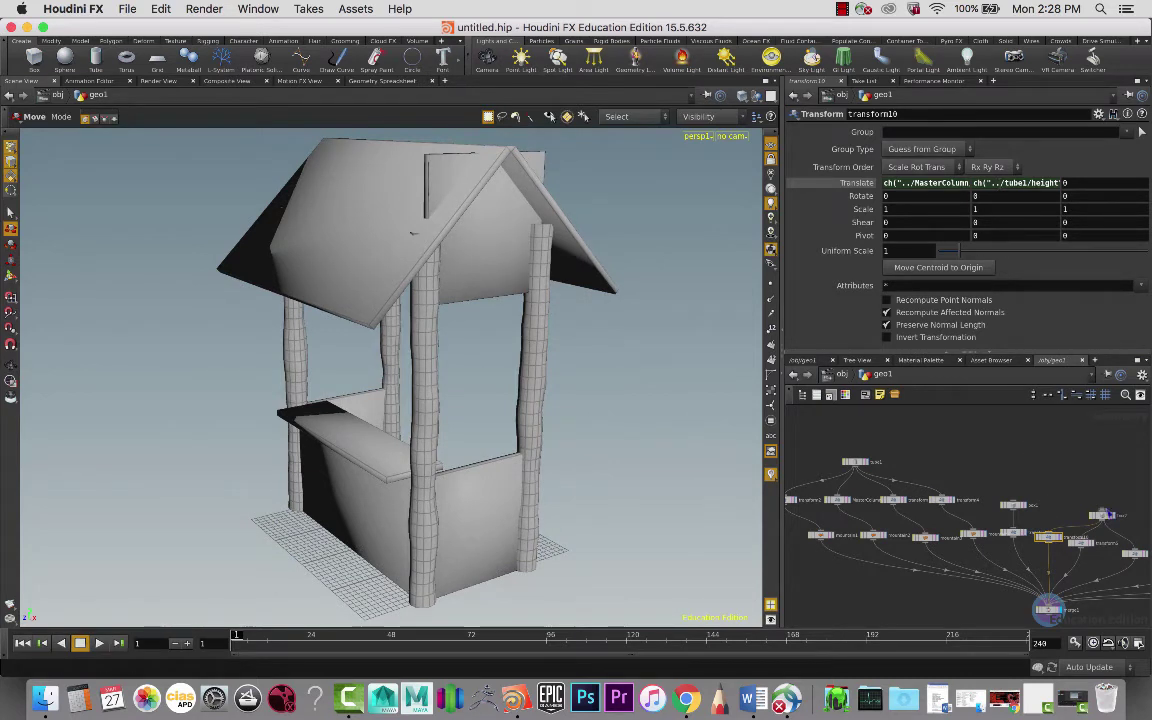
pyautogui.moveTo(1051, 480); pyautogui.dragTo(1036, 424, button='middle')
pyautogui.scroll(2, 1036, 424)
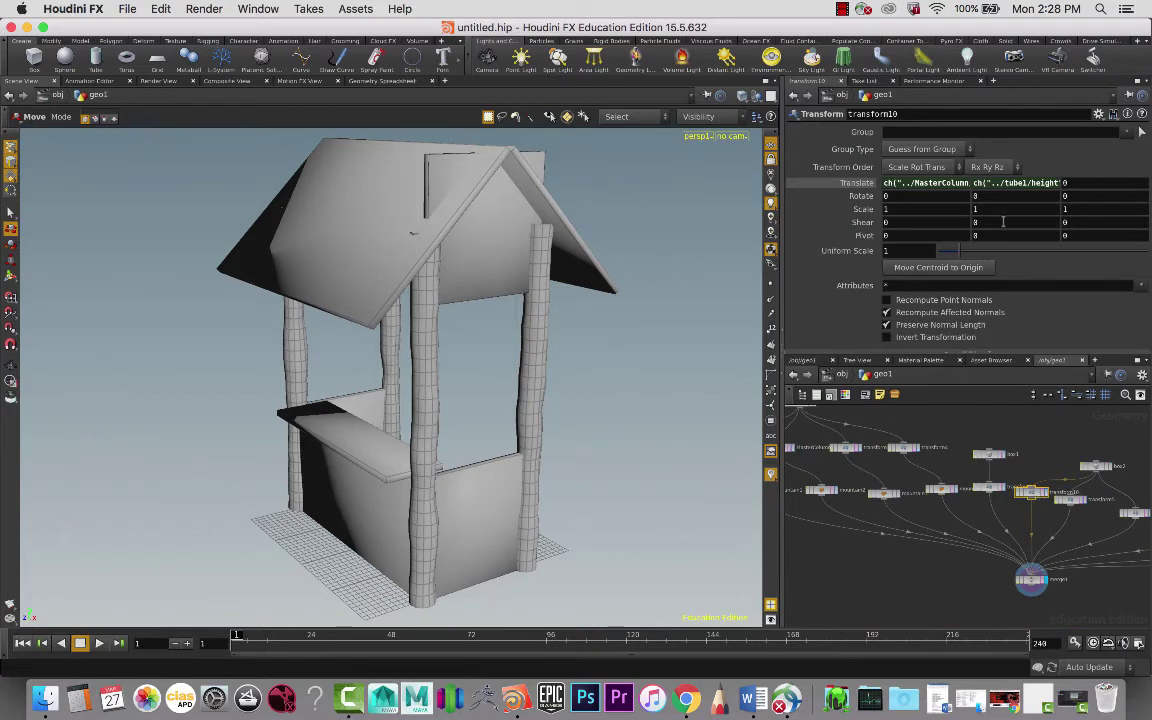
pyautogui.moveTo(997, 209); pyautogui.dragTo(943, 207, button='middle')
pyautogui.moveTo(1022, 210); pyautogui.dragTo(925, 211)
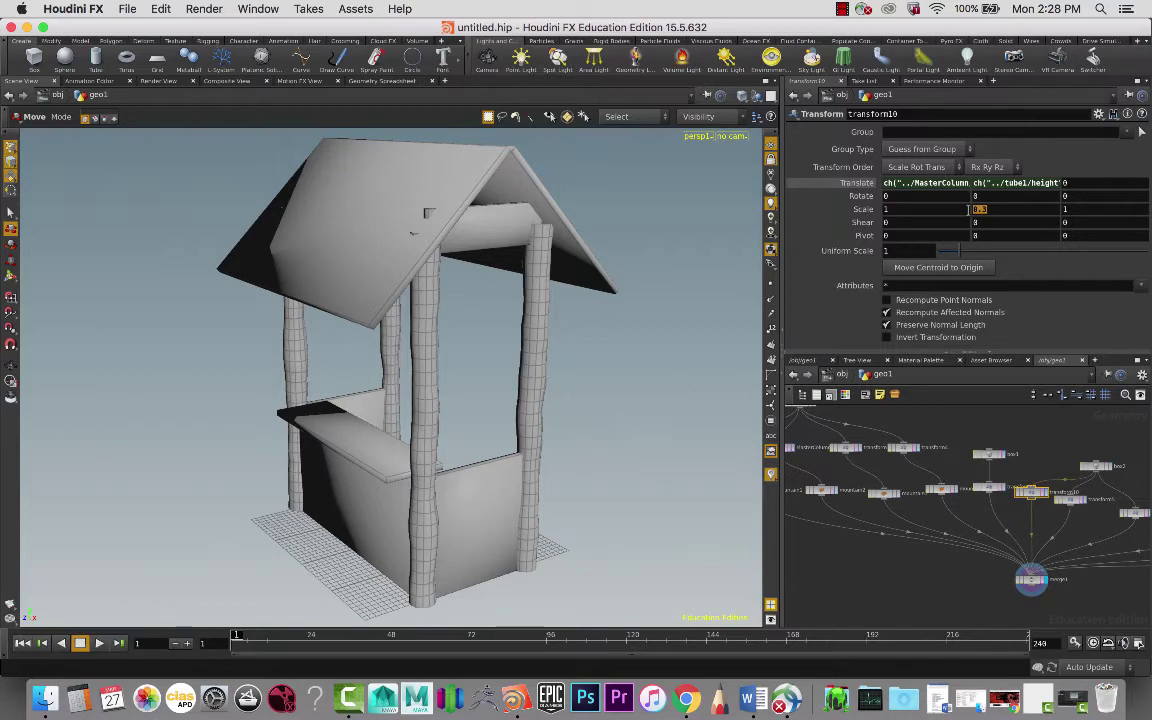
pyautogui.write('.25')
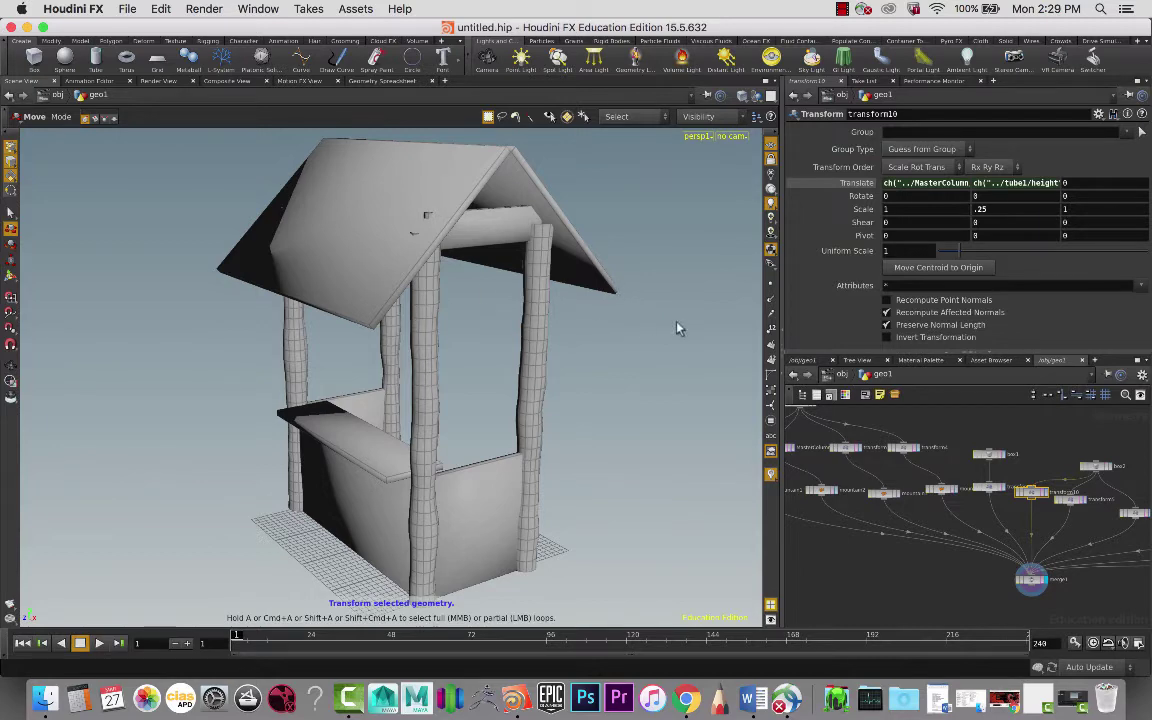
# - Copy the first radius parameter of the tube1 node that feeds the columns
pyautogui.keyDown('alt'); pyautogui.moveTo(583, 337); pyautogui.dragTo(548, 300); pyautogui.keyUp('alt')
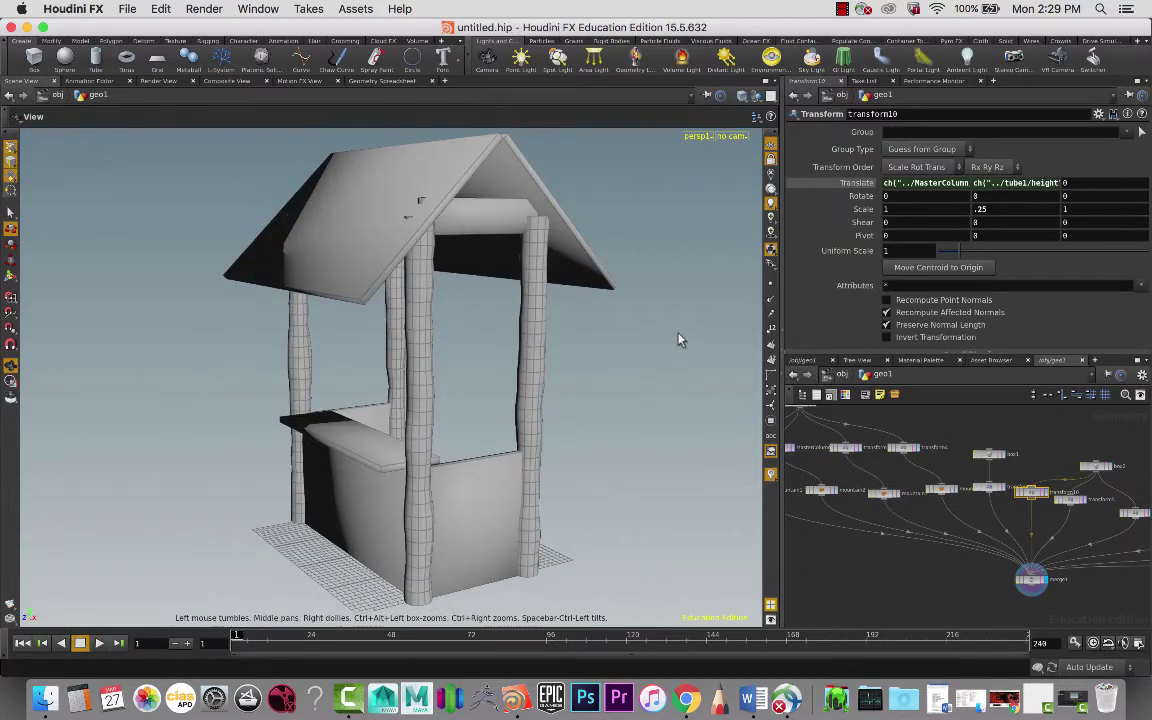
pyautogui.keyDown('alt'); pyautogui.moveTo(633, 319); pyautogui.dragTo(651, 334); pyautogui.keyUp('alt')
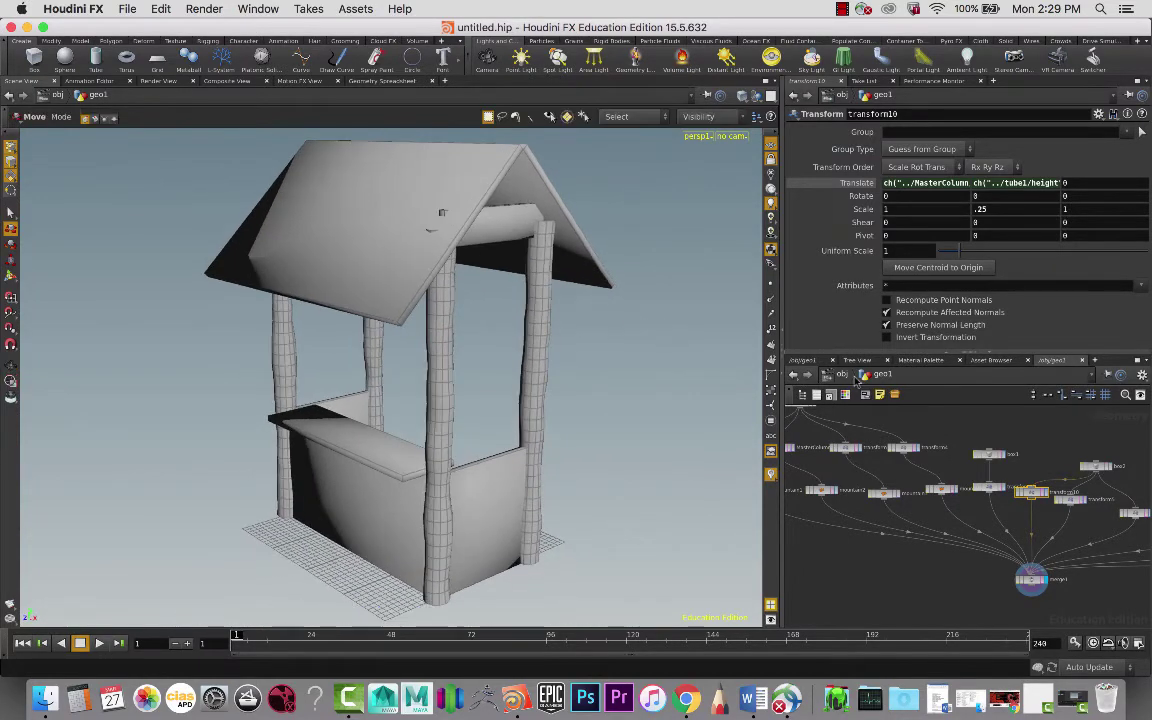
pyautogui.moveTo(883, 428); pyautogui.dragTo(953, 457, button='middle')
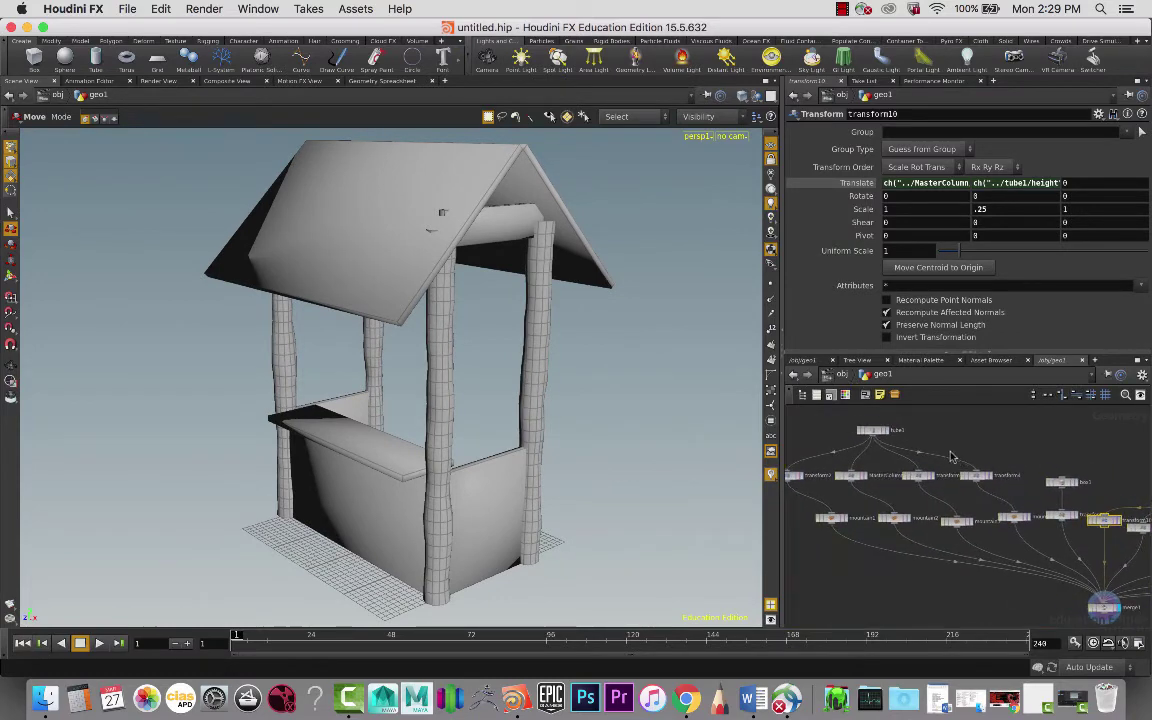
pyautogui.click(873, 432)
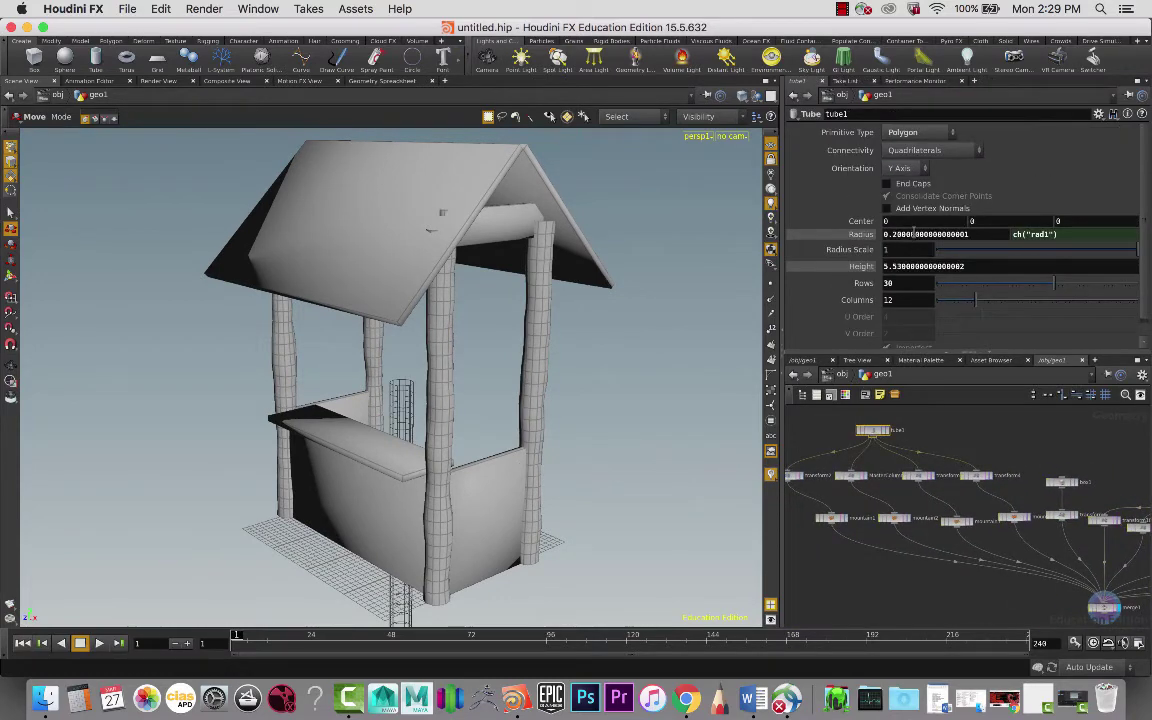
pyautogui.rightClick(914, 233)
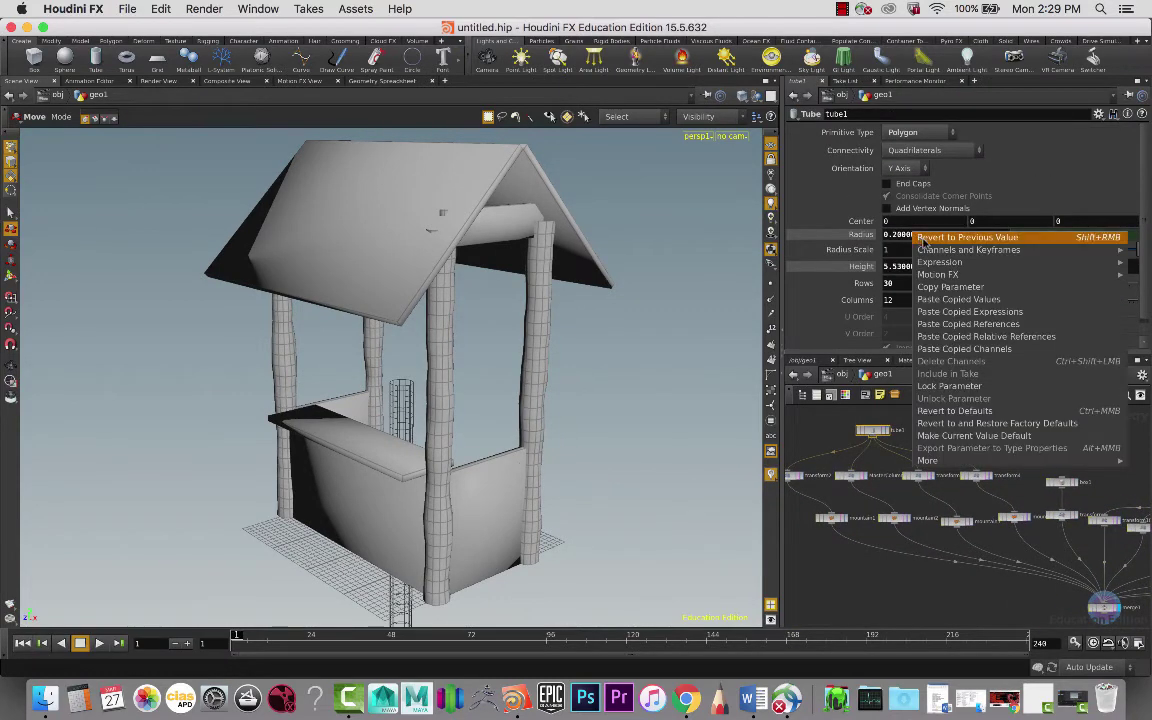
pyautogui.click(963, 289)
# - Extend transform10's X translation to ch("../MasterColumn/tx")+ch("../tube1/rad1"), pasting the radius as a relative reference
pyautogui.moveTo(1004, 450); pyautogui.dragTo(943, 427, button='middle')
pyautogui.click(1043, 496)
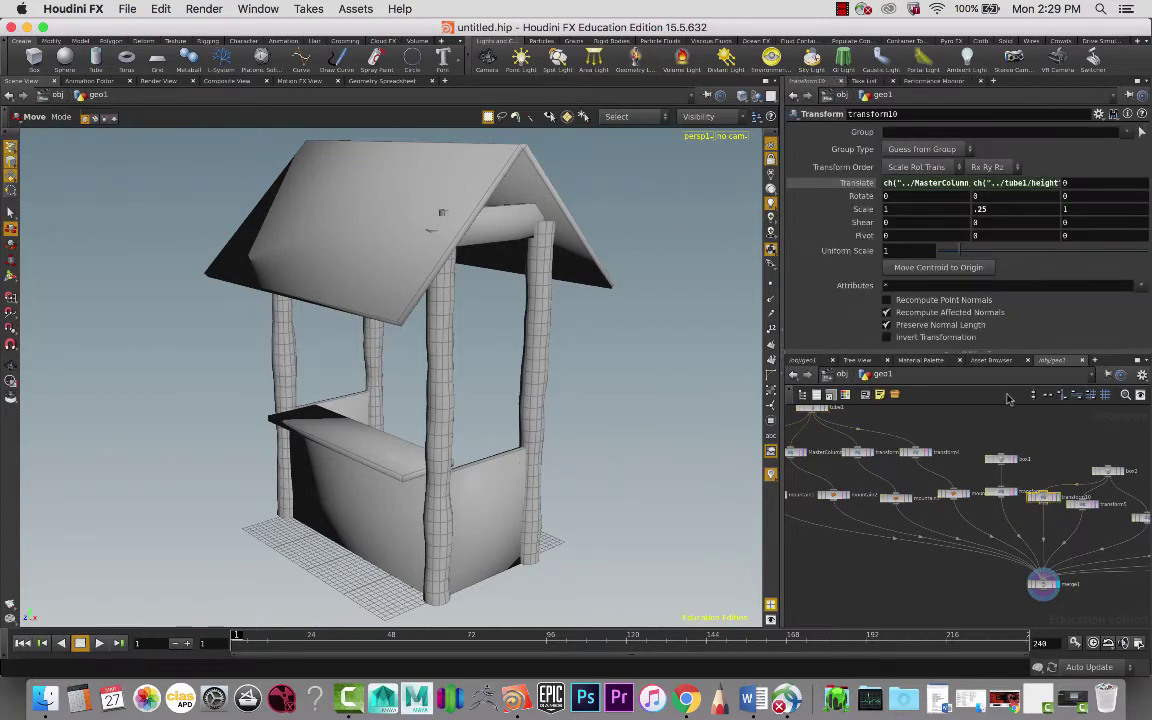
pyautogui.click(962, 183)
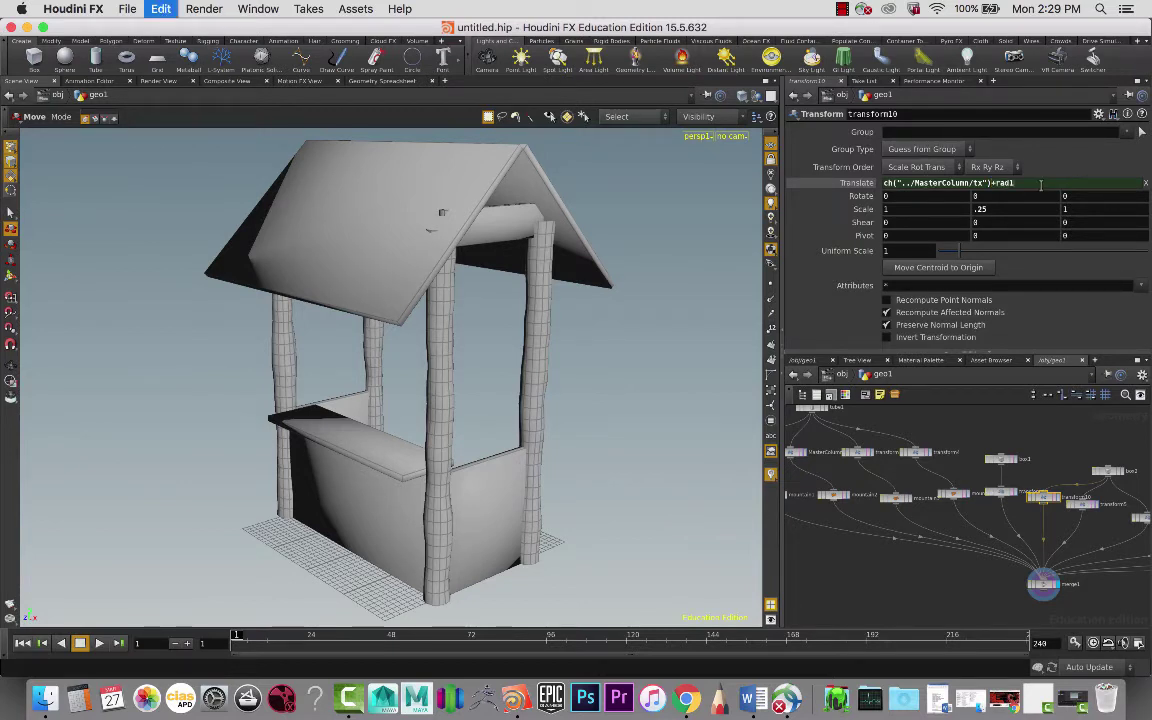
pyautogui.press('BackSpace')
pyautogui.press('BackSpace')
pyautogui.press('BackSpace')
pyautogui.press('BackSpace')
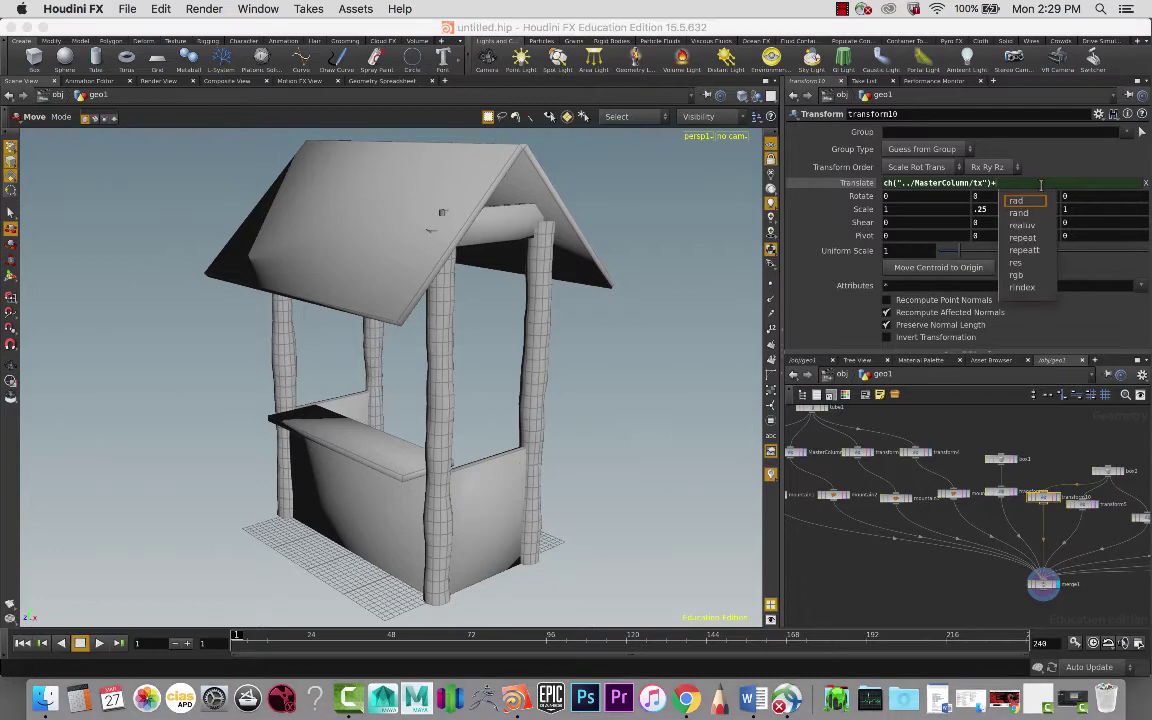
pyautogui.rightClick(1041, 185)
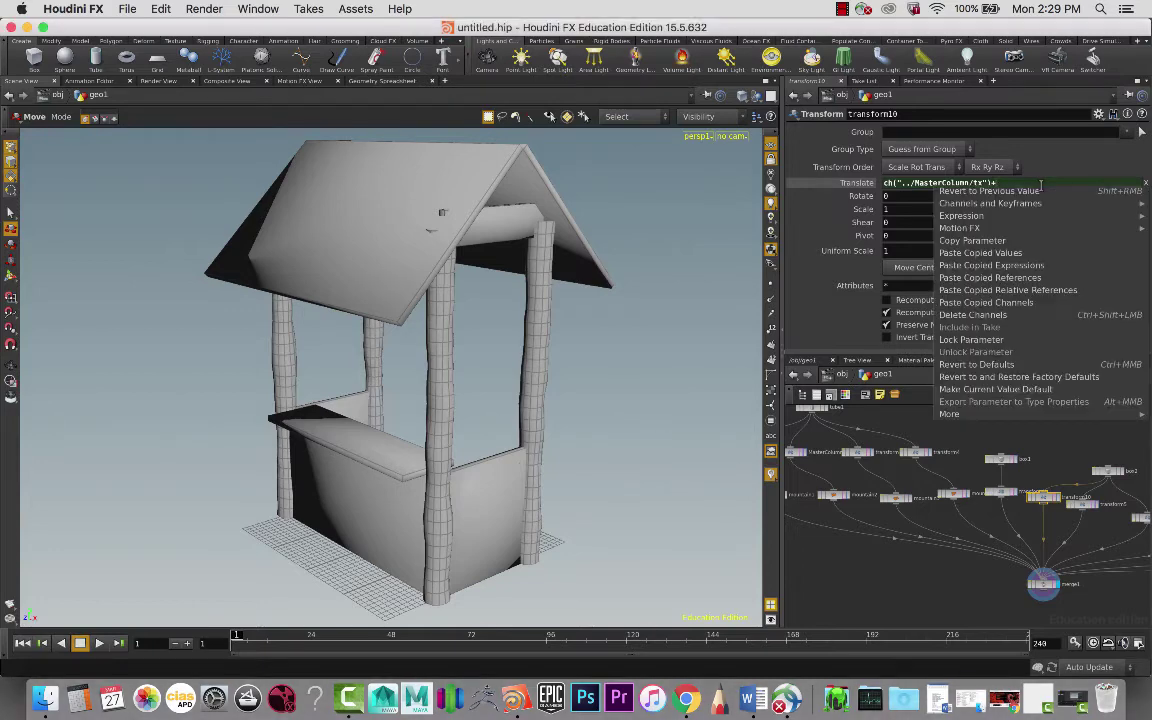
pyautogui.click(1037, 292)
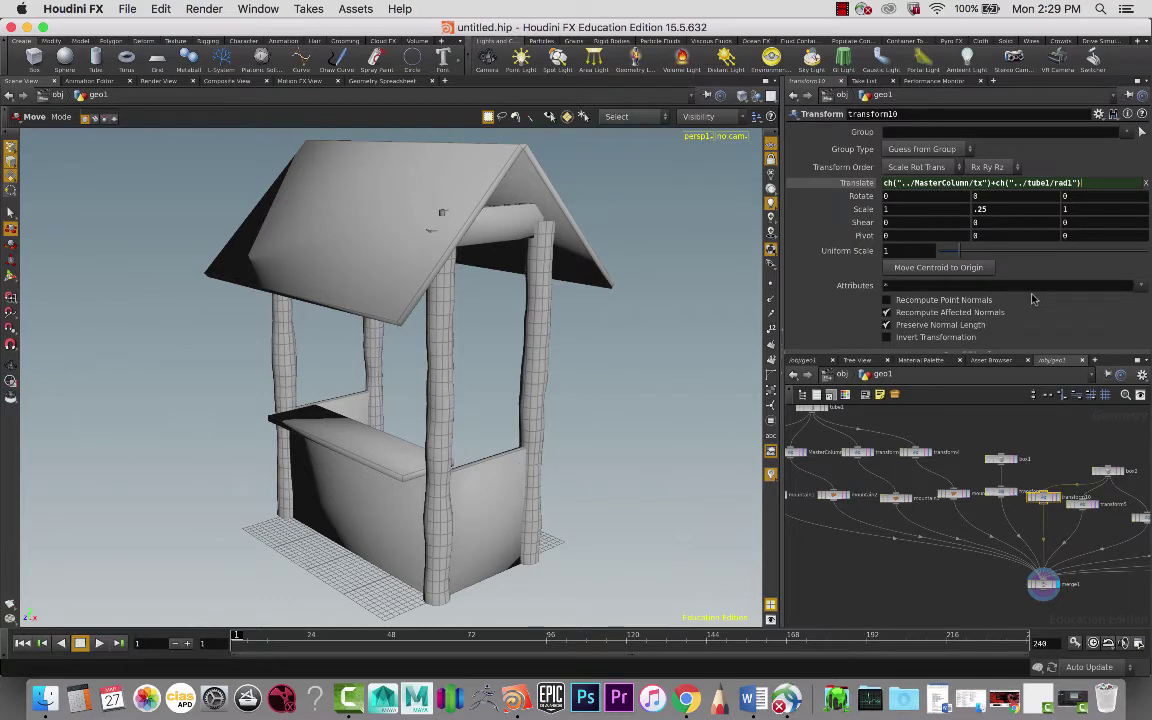
pyautogui.press('Return')
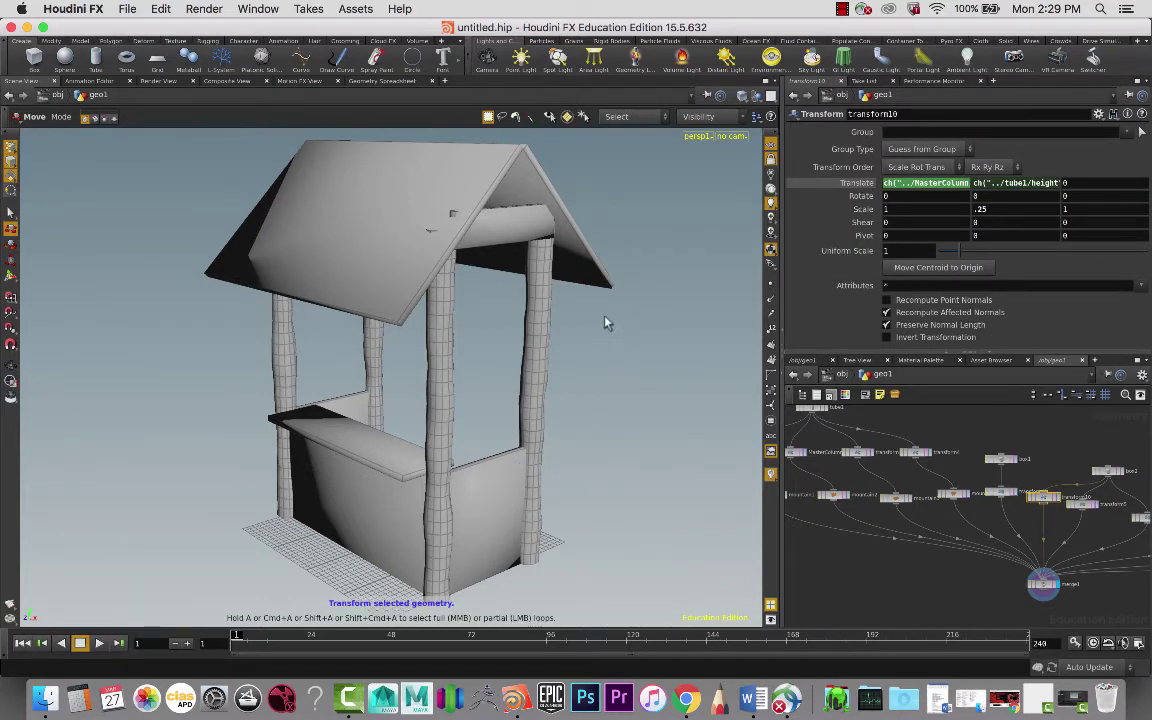
# - Duplicate the transform10 node and connect the copy between box2 and merge1
pyautogui.keyDown('alt'); pyautogui.moveTo(597, 326); pyautogui.dragTo(465, 290); pyautogui.keyUp('alt')
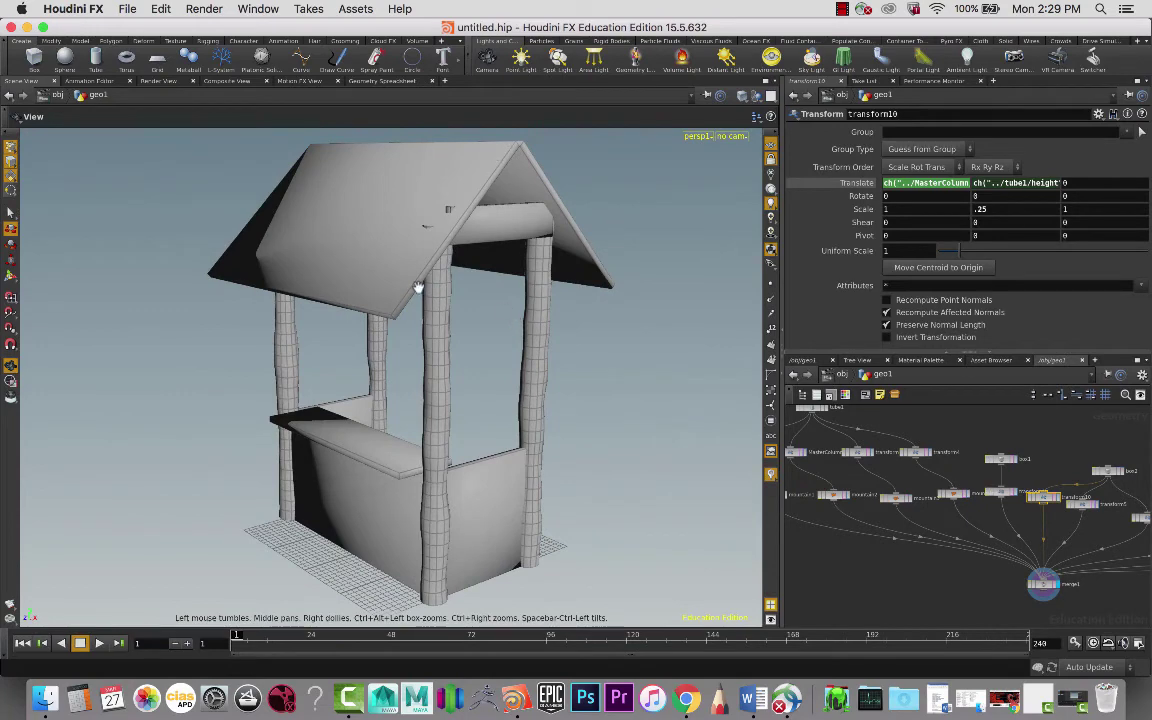
pyautogui.moveTo(566, 327); pyautogui.dragTo(690, 372)
pyautogui.press('t')
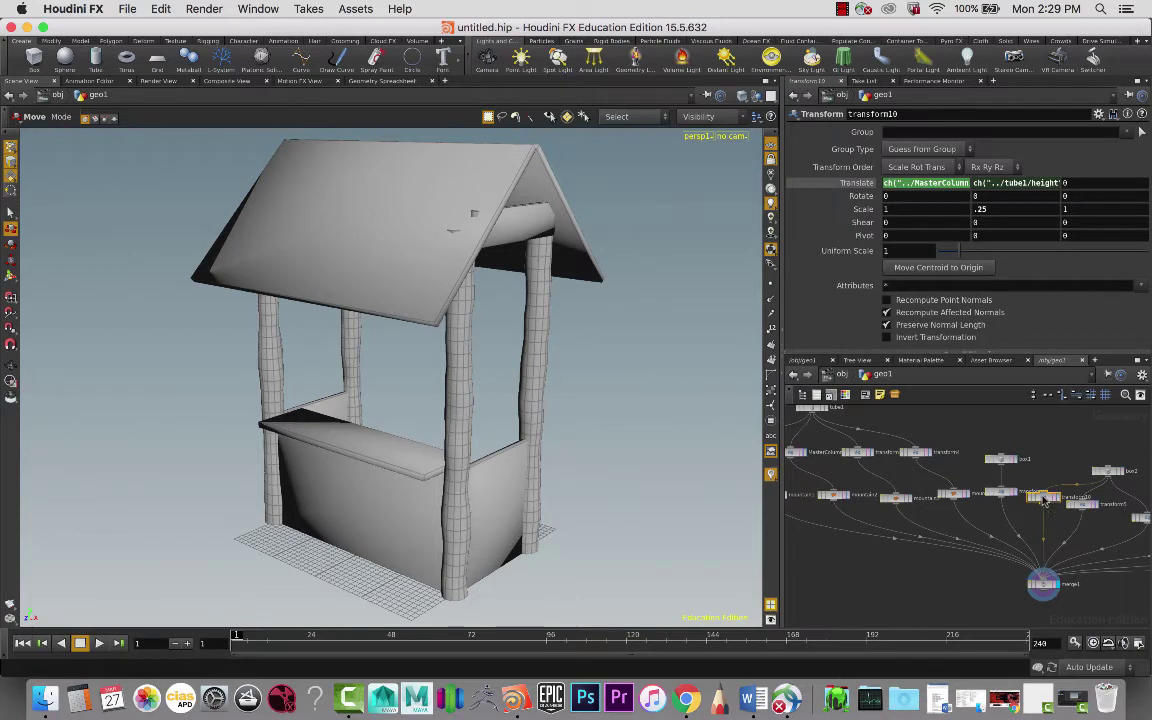
pyautogui.press('super+c')
pyautogui.press('super+v')
pyautogui.moveTo(1043, 498); pyautogui.dragTo(1102, 503)
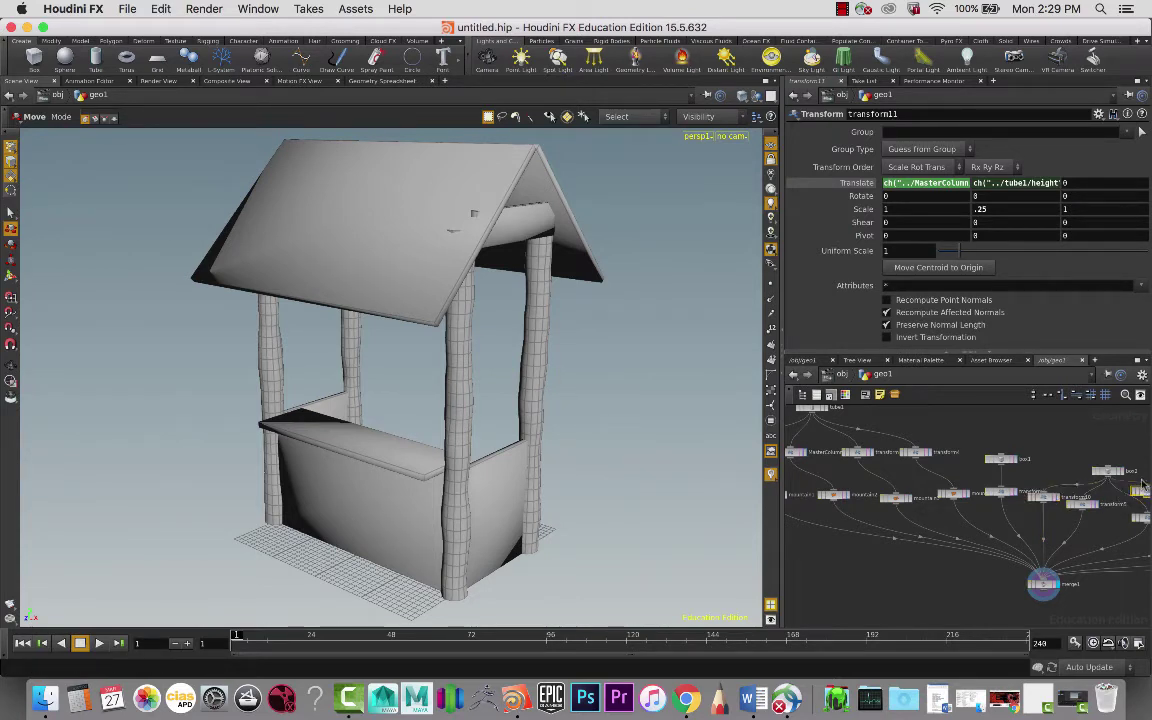
pyautogui.moveTo(1126, 447); pyautogui.dragTo(1050, 405, button='middle')
pyautogui.moveTo(1073, 480); pyautogui.dragTo(1033, 487)
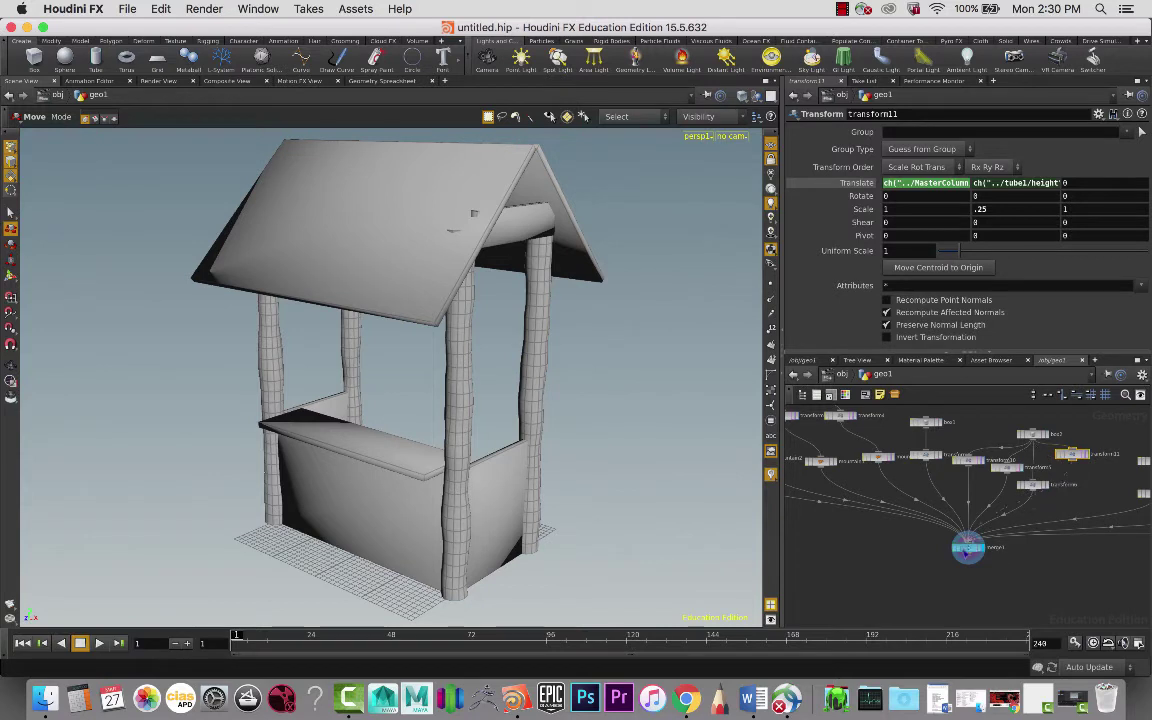
pyautogui.moveTo(1072, 456); pyautogui.dragTo(1082, 487)
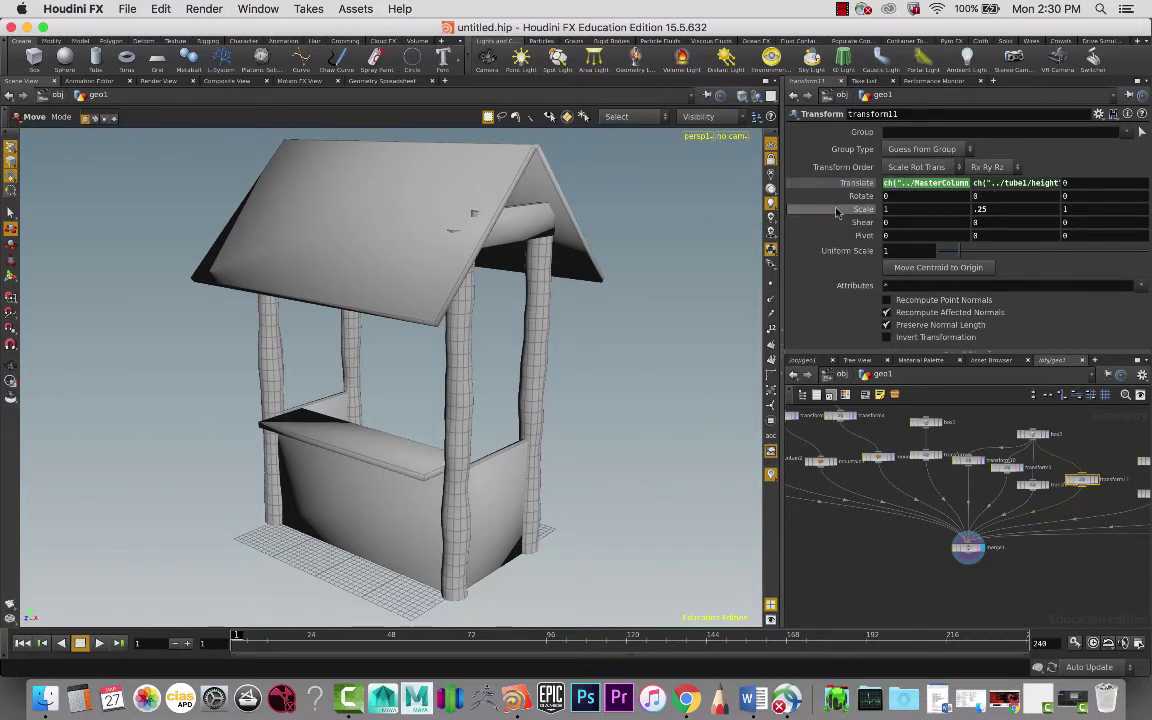
# - Wrap the copy's X translation expression in parentheses and multiply it to mirror the panel to the stand's opposite end
pyautogui.click(922, 183)
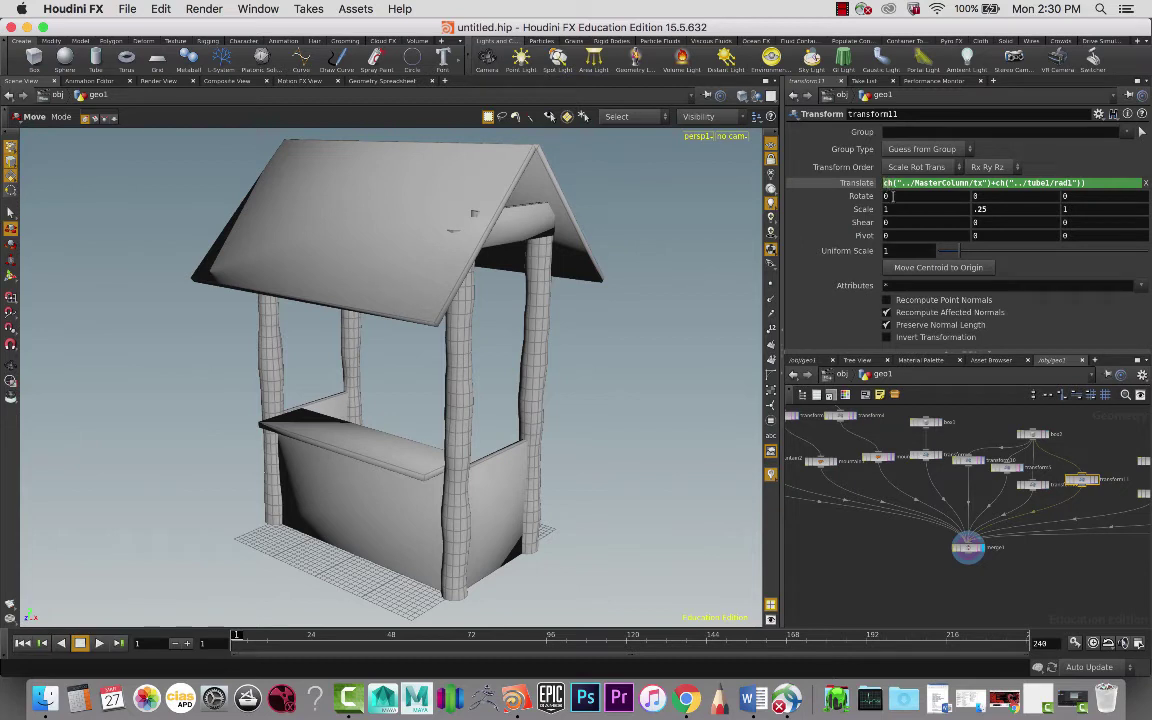
pyautogui.write('(')
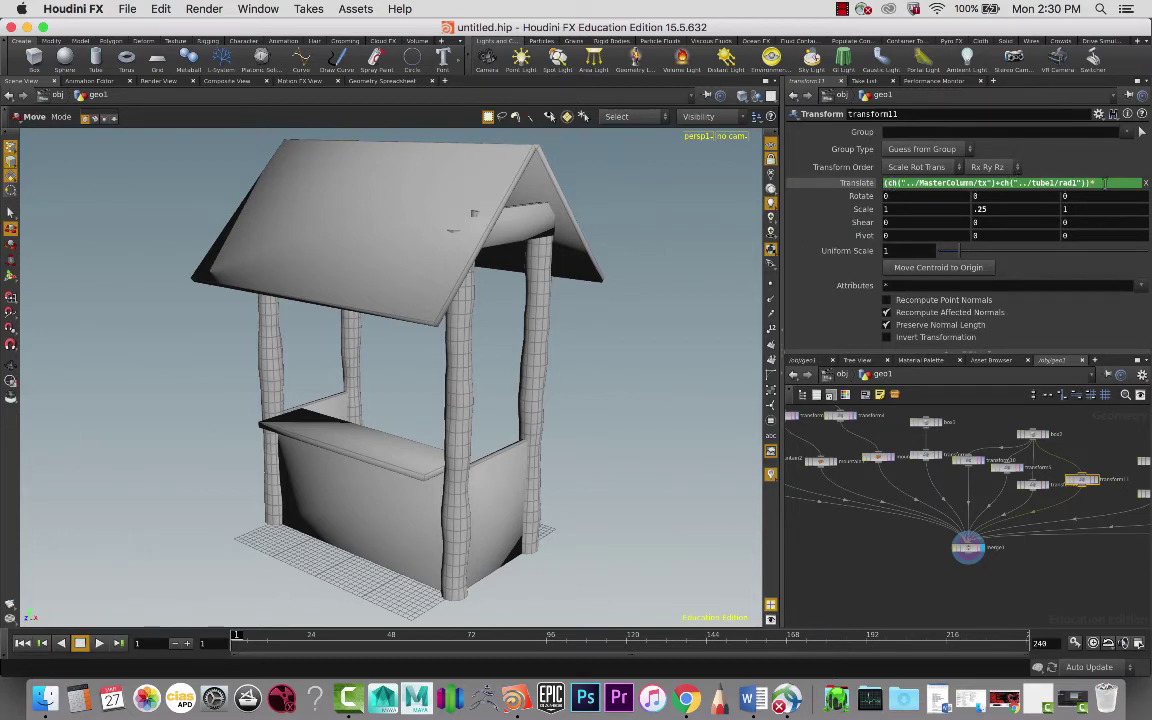
pyautogui.press('Return')
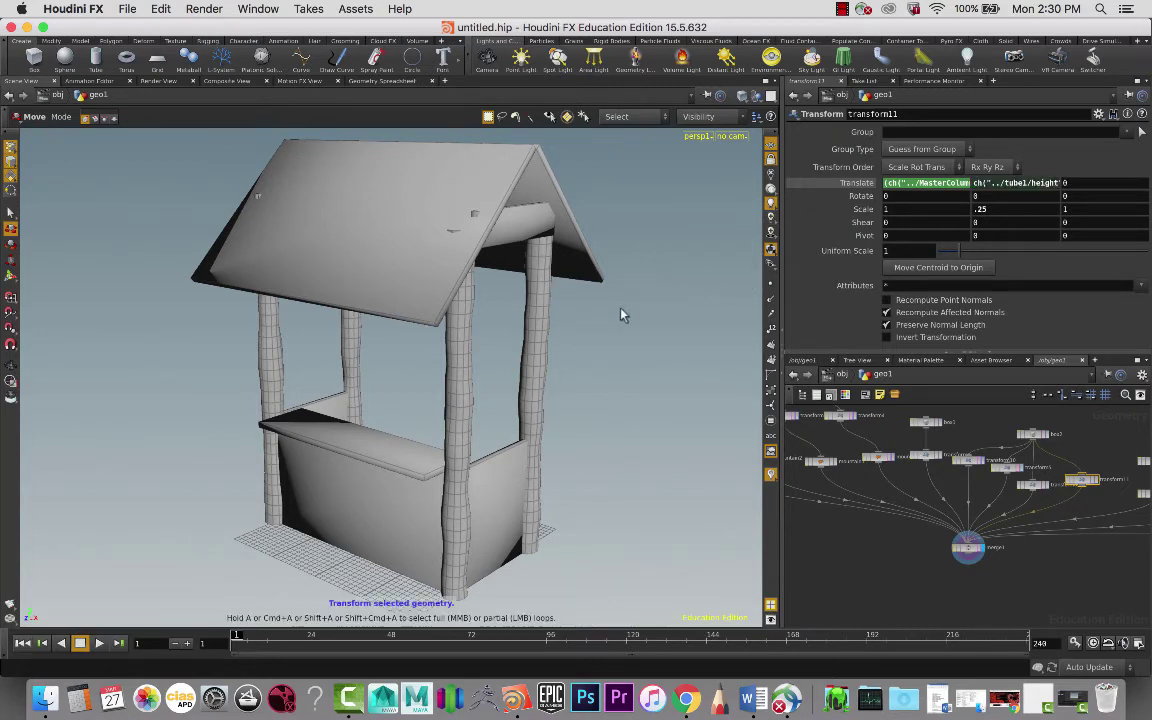
# - Examine both gable panels and the whole stand from several angles
pyautogui.press('Escape')
pyautogui.moveTo(632, 314); pyautogui.dragTo(434, 352)
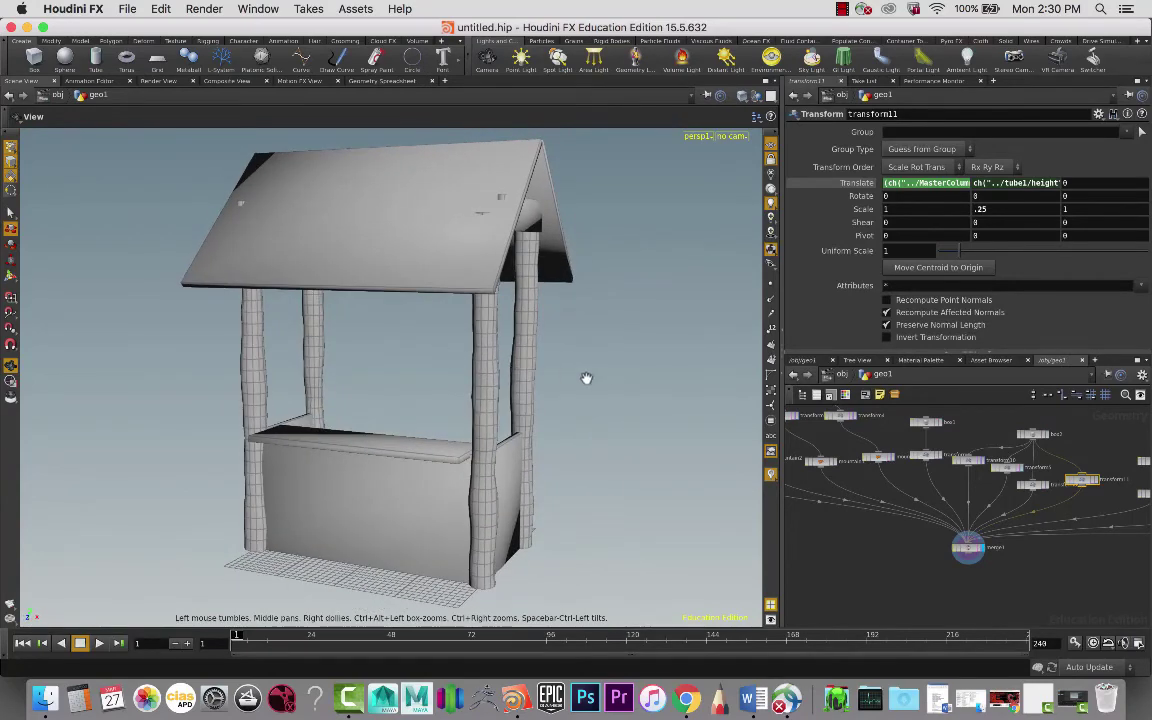
pyautogui.moveTo(597, 381); pyautogui.dragTo(540, 319, button='middle')
pyautogui.moveTo(540, 319); pyautogui.dragTo(551, 334, button='right')
pyautogui.moveTo(550, 333); pyautogui.dragTo(516, 329)
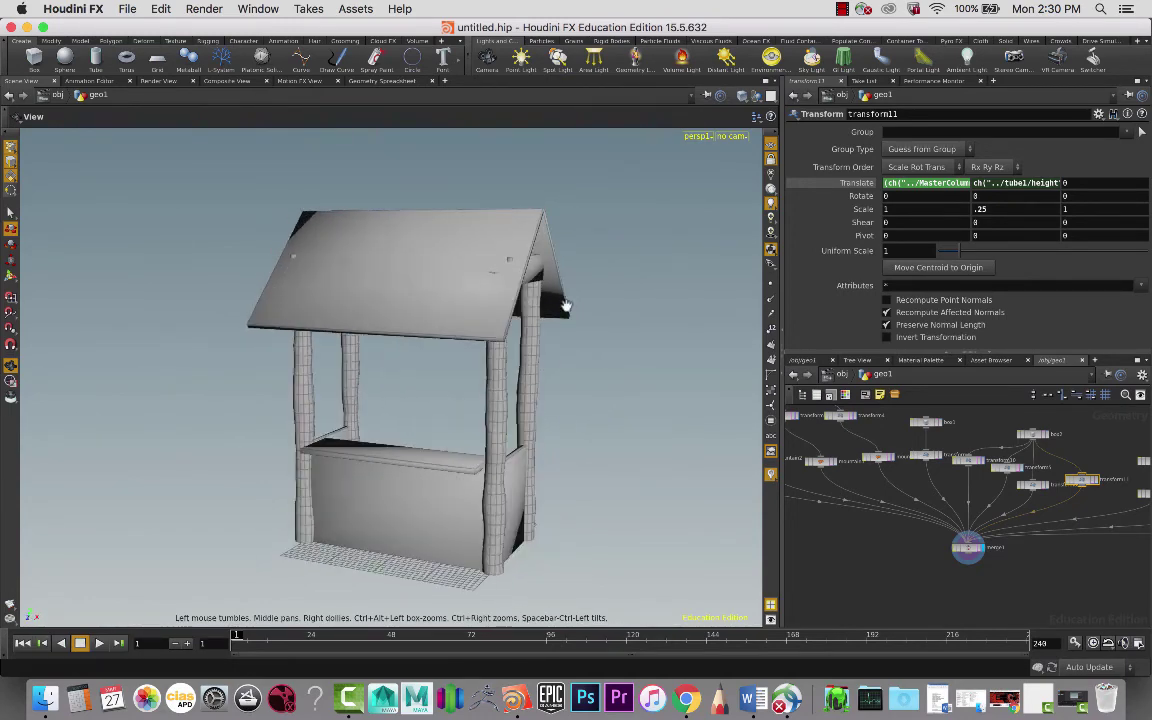
pyautogui.press('t')
pyautogui.press('Escape')
pyautogui.moveTo(622, 368)
pyautogui.mouseDown()
pyautogui.moveTo(571, 329)
pyautogui.moveTo(614, 342)
pyautogui.moveTo(609, 376)
pyautogui.mouseUp()
pyautogui.press('t')
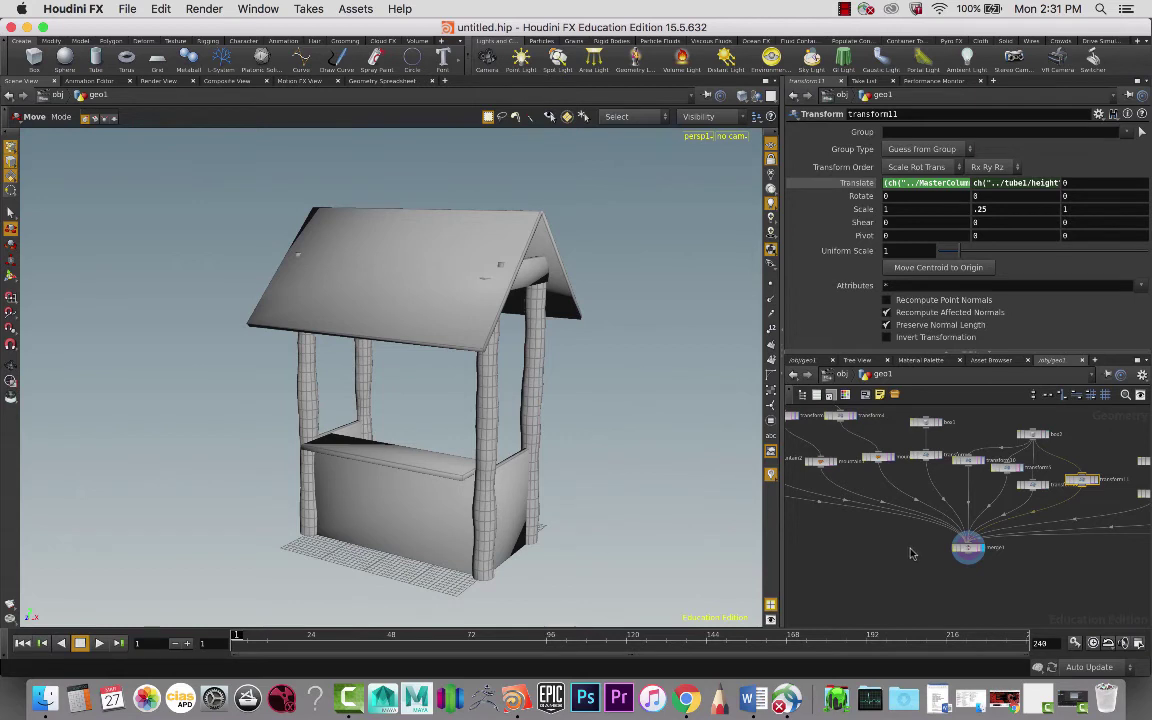
# - Display the box4, transform8 and transform9 nodes one at a time to identify the roof panels
pyautogui.moveTo(914, 561); pyautogui.dragTo(859, 509, button='middle')
pyautogui.scroll(2, 975, 533)
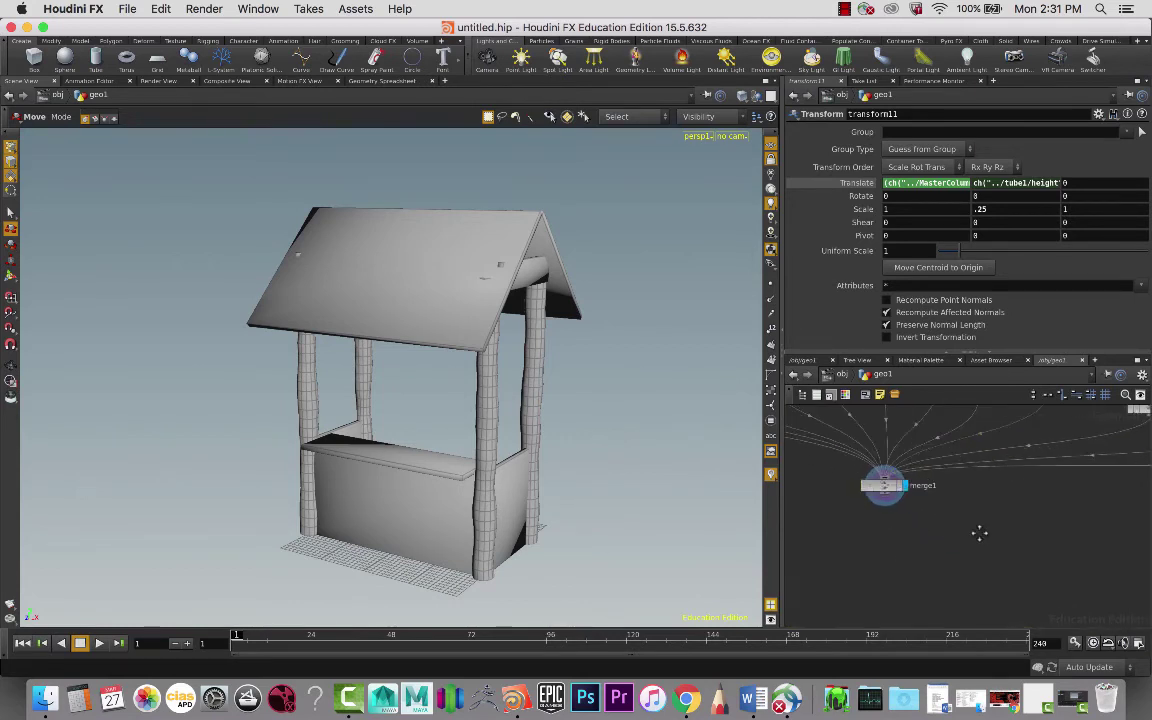
pyautogui.scroll(-1, 970, 596)
pyautogui.moveTo(980, 537); pyautogui.dragTo(887, 540, button='middle')
pyautogui.moveTo(1076, 560); pyautogui.dragTo(984, 542, button='middle')
pyautogui.scroll(2, 1048, 519)
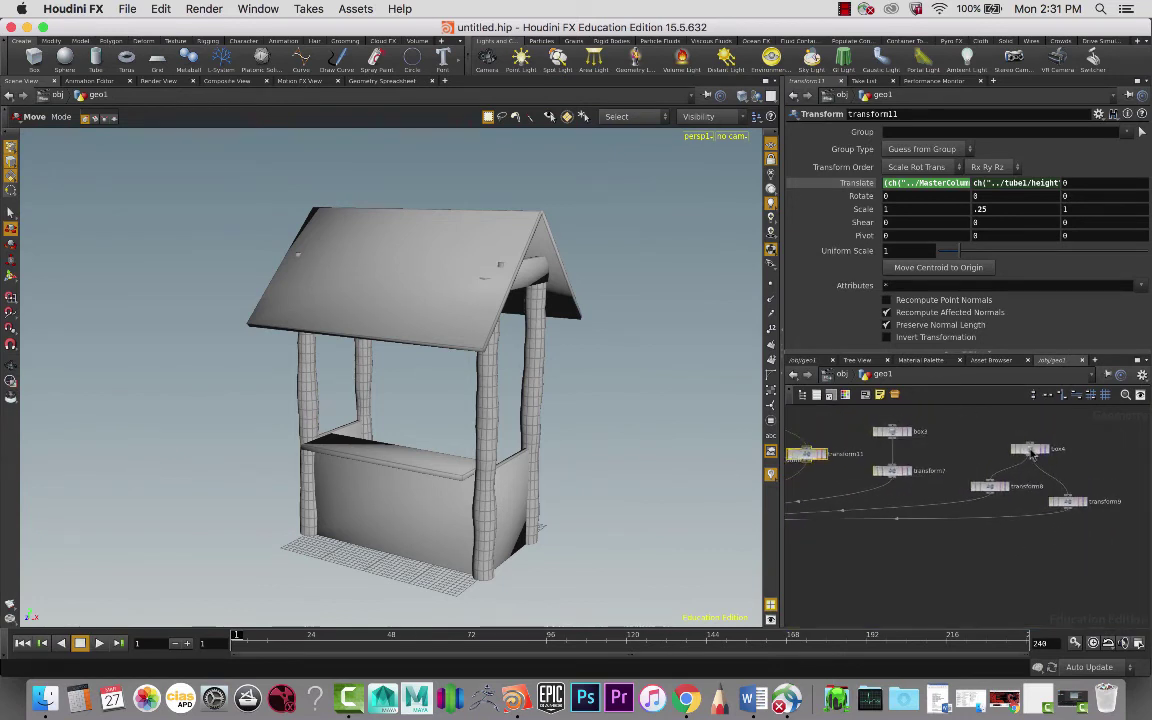
pyautogui.click(1031, 450)
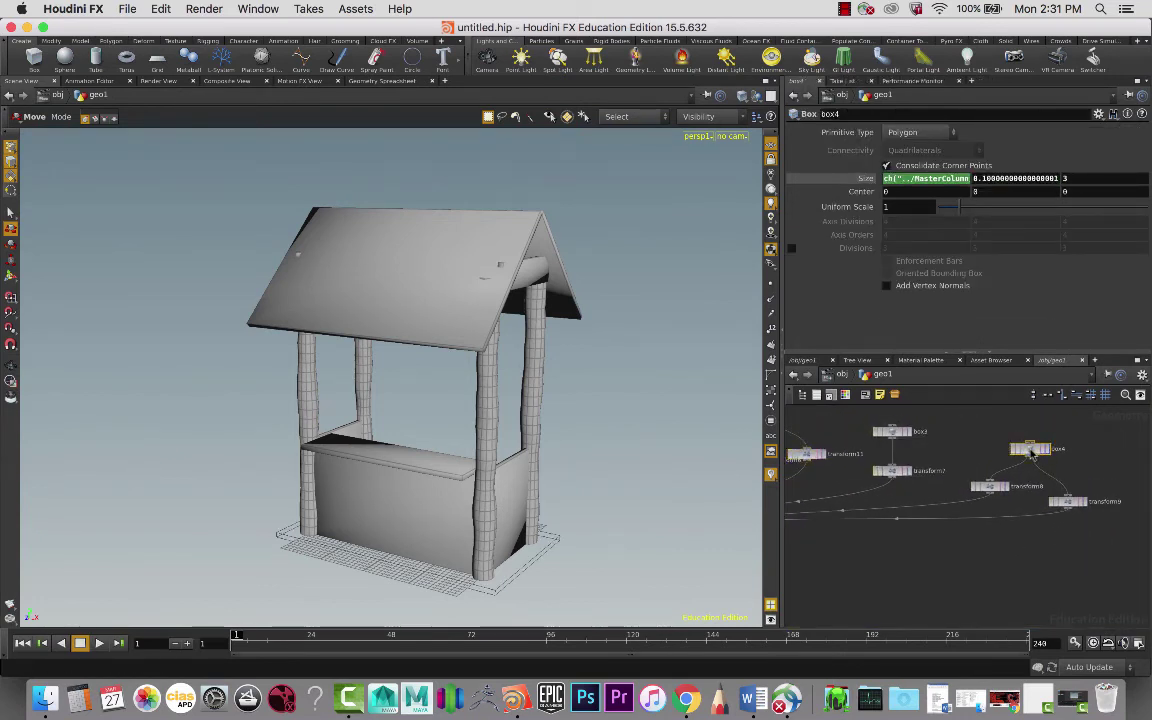
pyautogui.click(1046, 449)
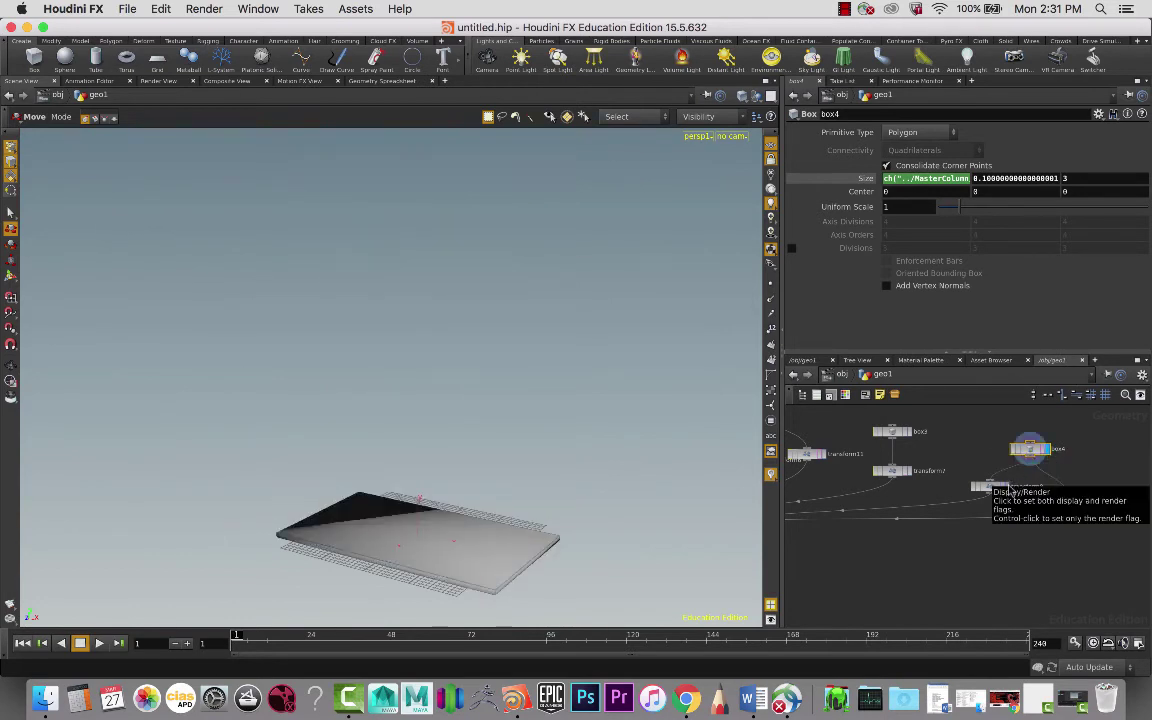
pyautogui.click(1008, 488)
pyautogui.click(1068, 502)
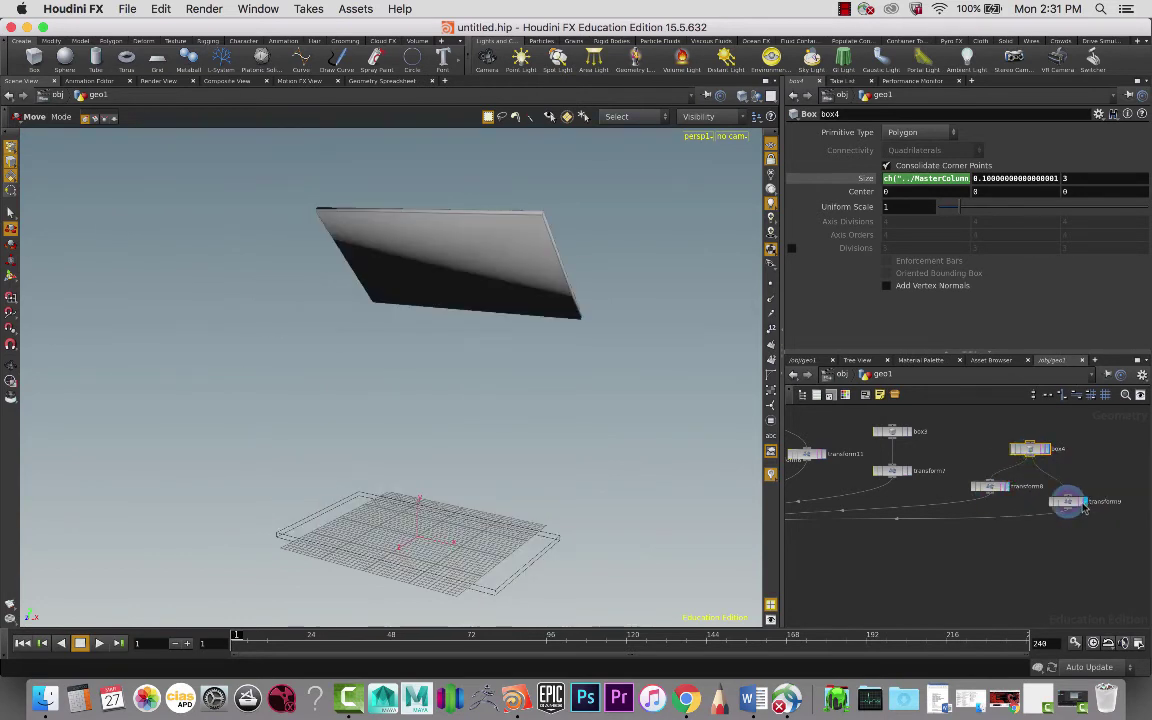
# - Add a Merge node fed by transform8, placing it on the connection leaving that roof panel
pyautogui.press('Tab')
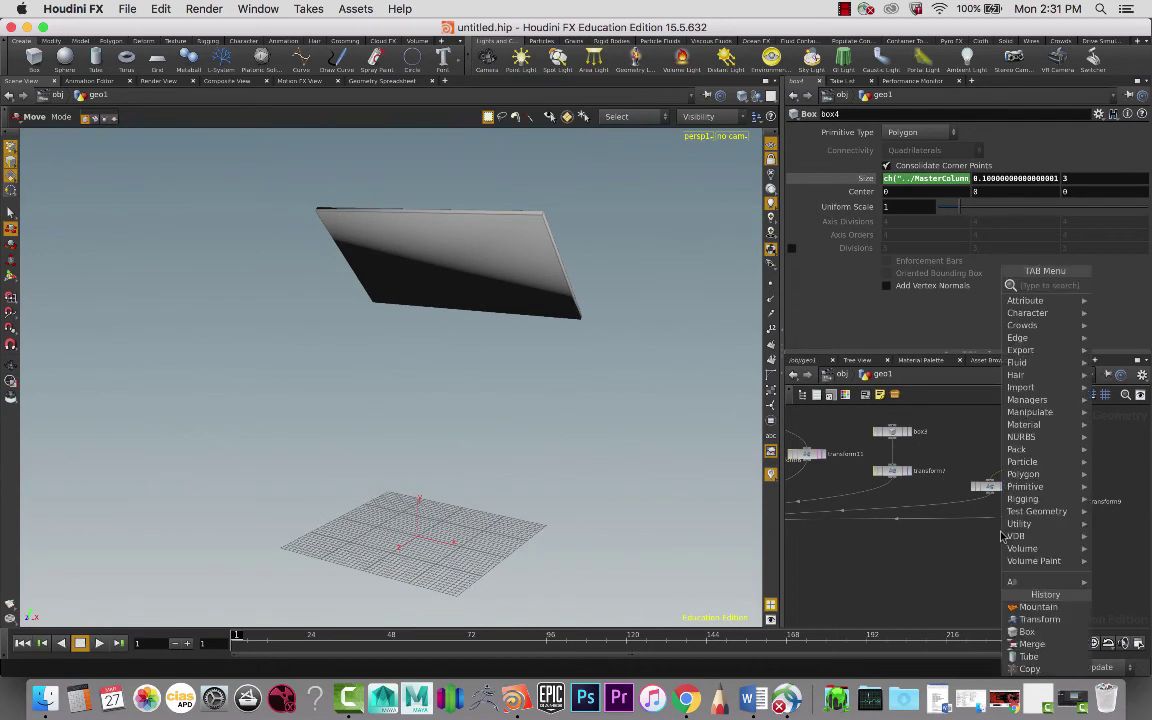
pyautogui.write('mer')
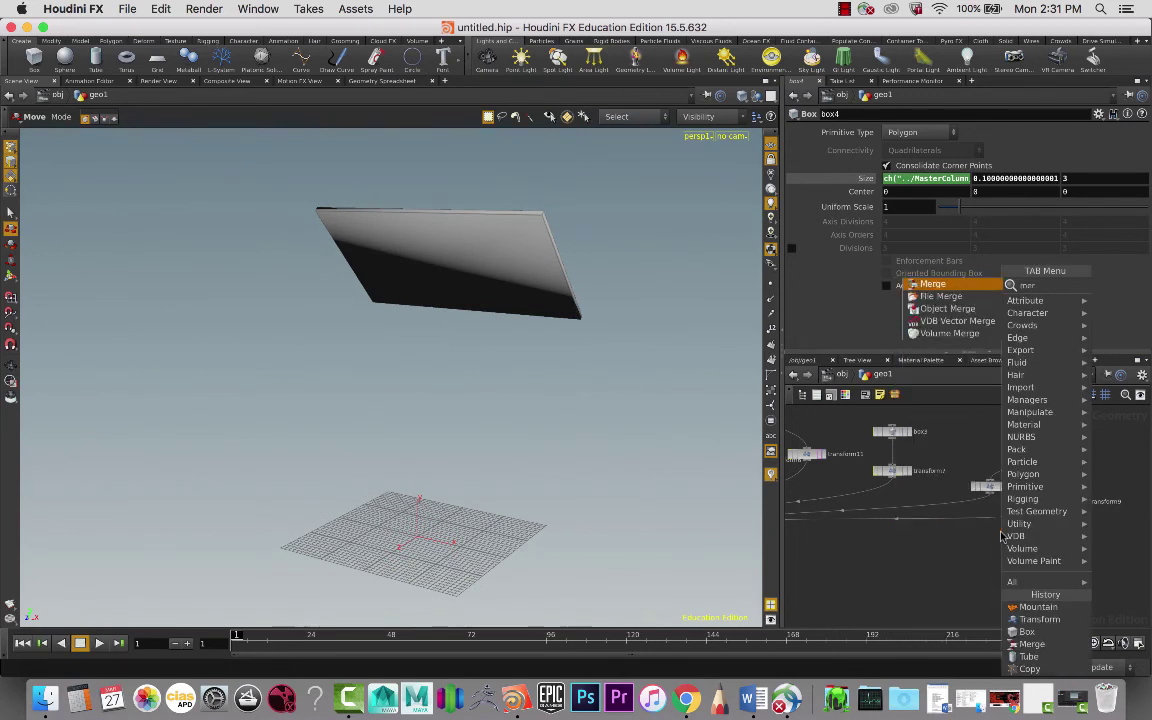
pyautogui.press('Return')
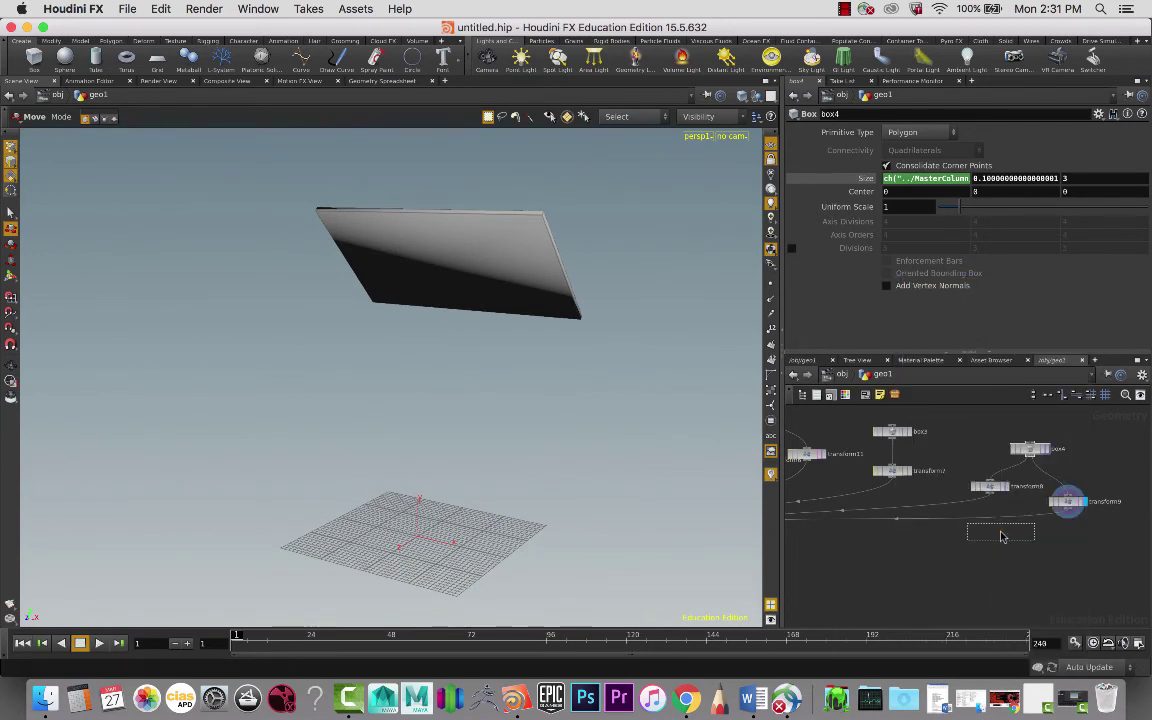
pyautogui.click(946, 503)
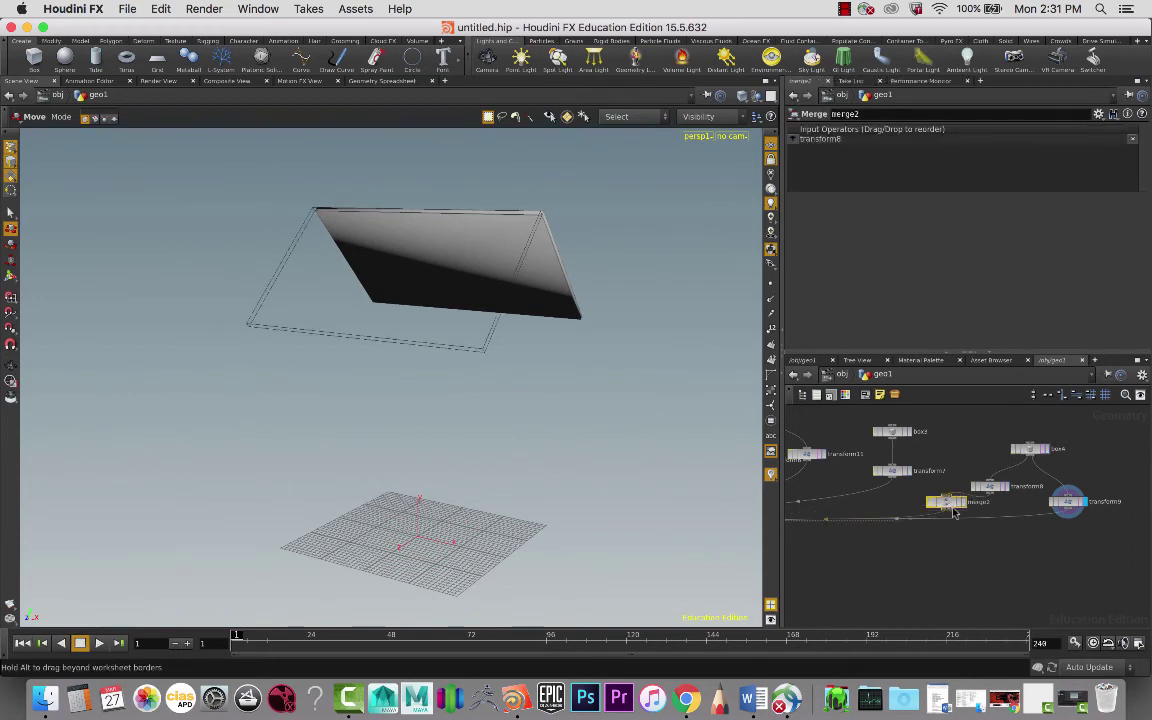
# - Route transform9 into merge2 alongside transform8 and display merge2 to show both roof panels together
pyautogui.moveTo(952, 511); pyautogui.dragTo(975, 527)
pyautogui.click(970, 517)
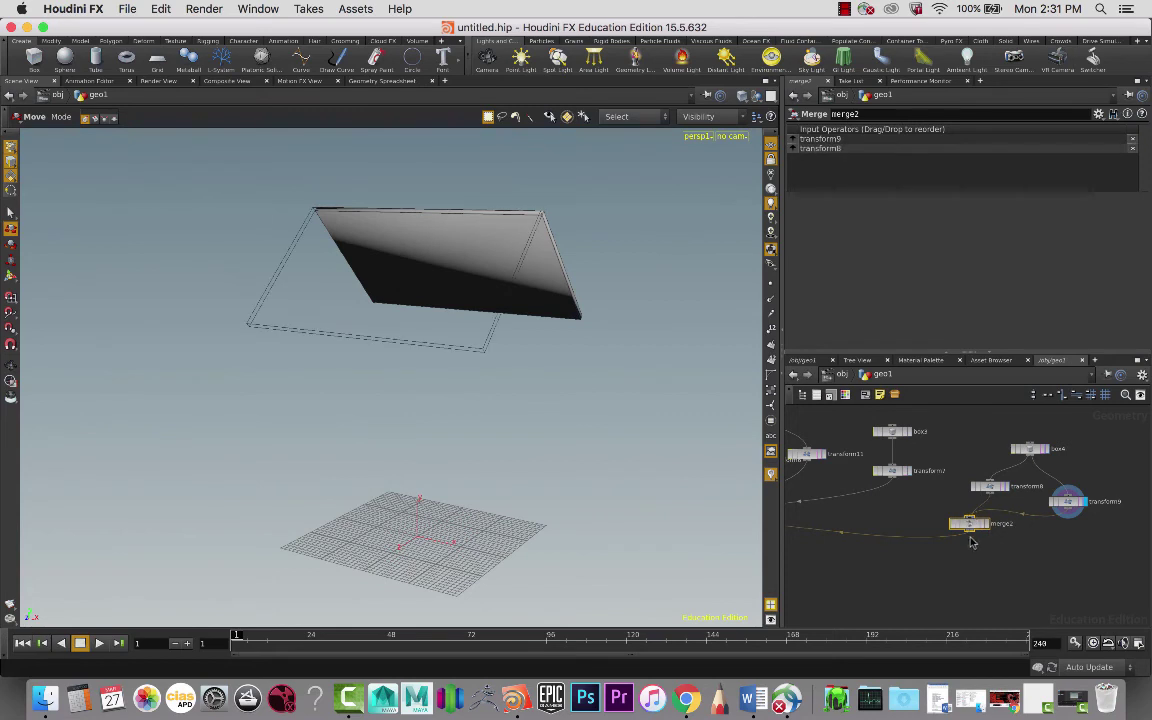
pyautogui.click(985, 524)
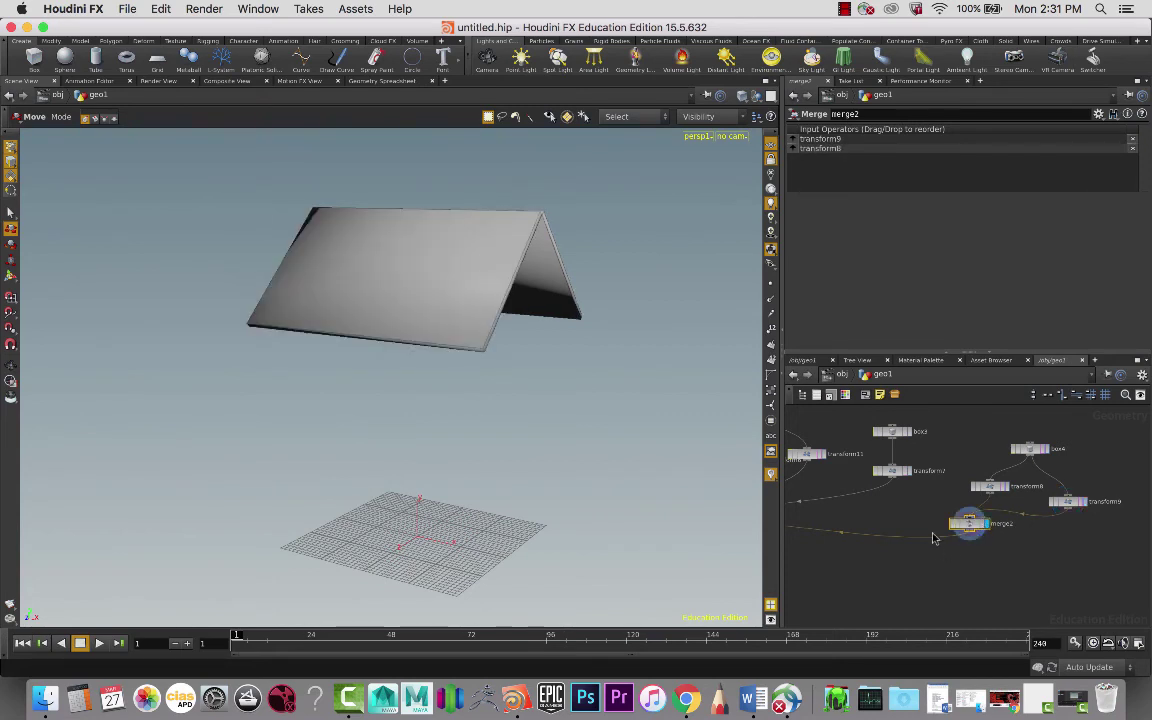
# - Insert a Null node on the connection leaving merge2 and place it just below that wire
pyautogui.press('Tab')
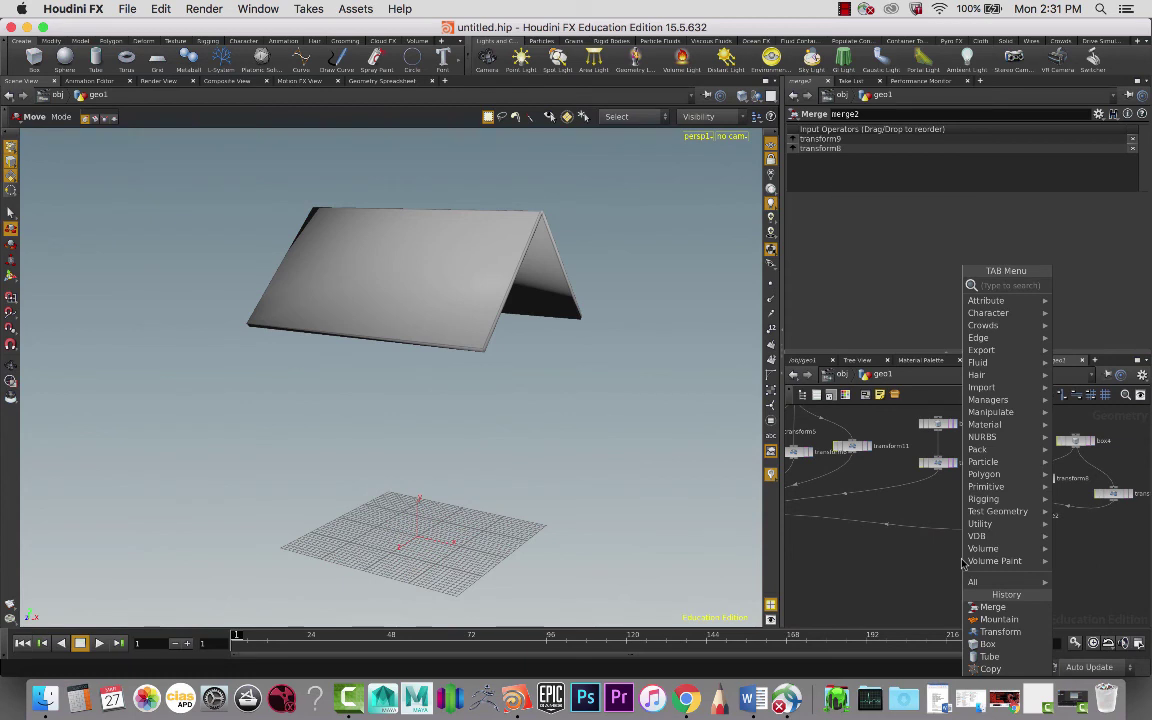
pyautogui.write('null')
pyautogui.press('Return')
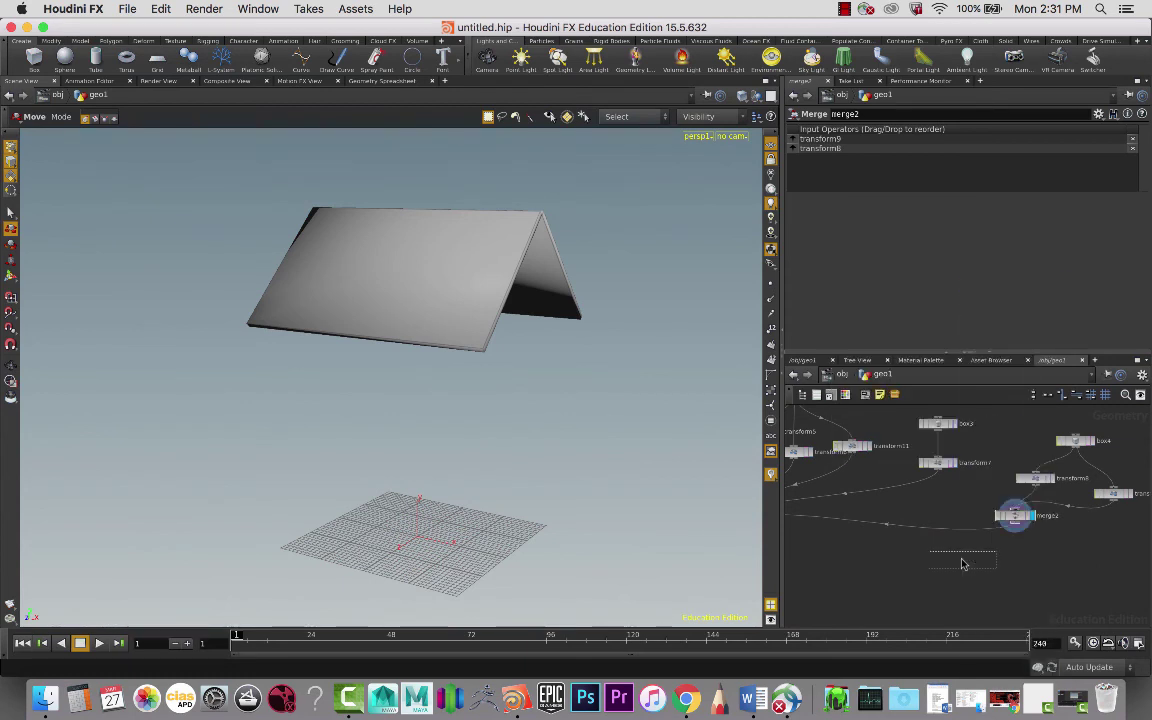
pyautogui.click(936, 532)
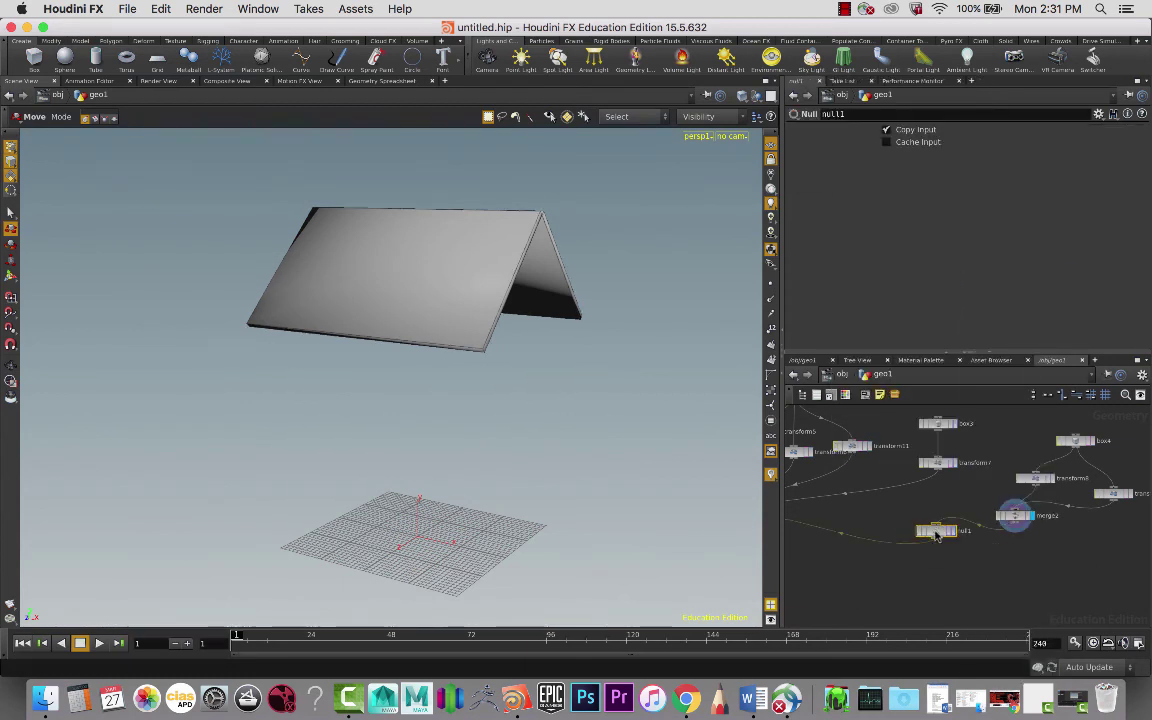
pyautogui.moveTo(935, 532); pyautogui.dragTo(936, 539)
# - Rename the new Null node OUT_ROOF
pyautogui.click(964, 538)
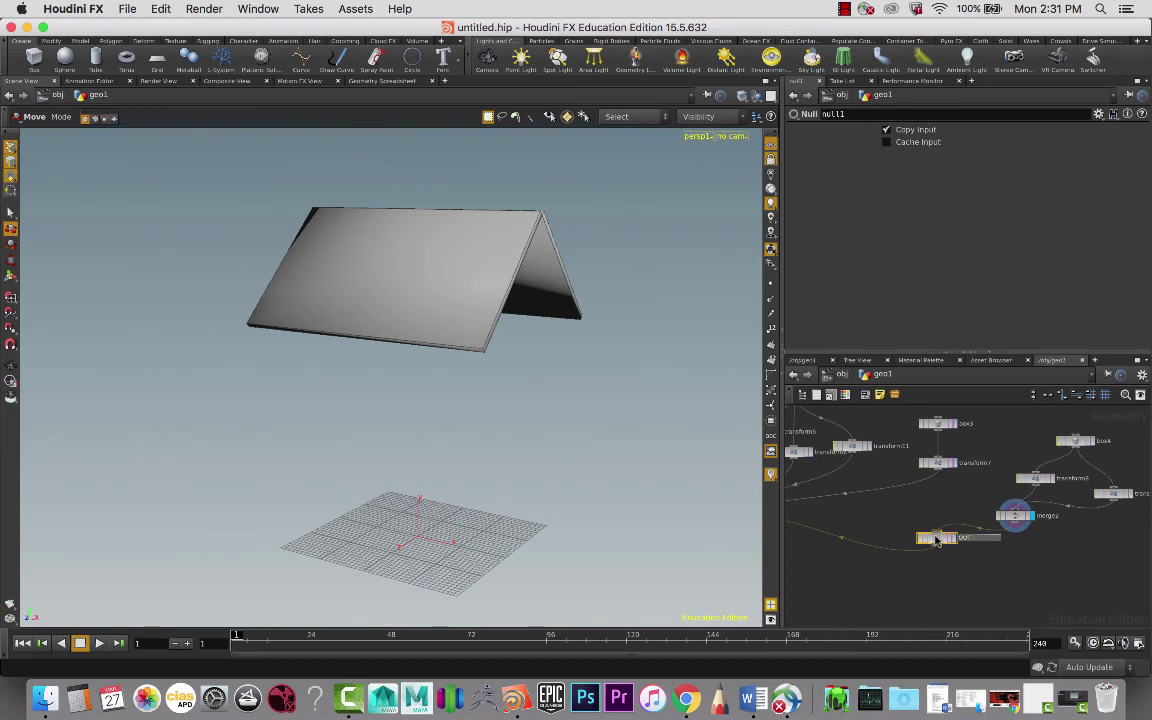
pyautogui.write('_ROOF')
pyautogui.press('Return')
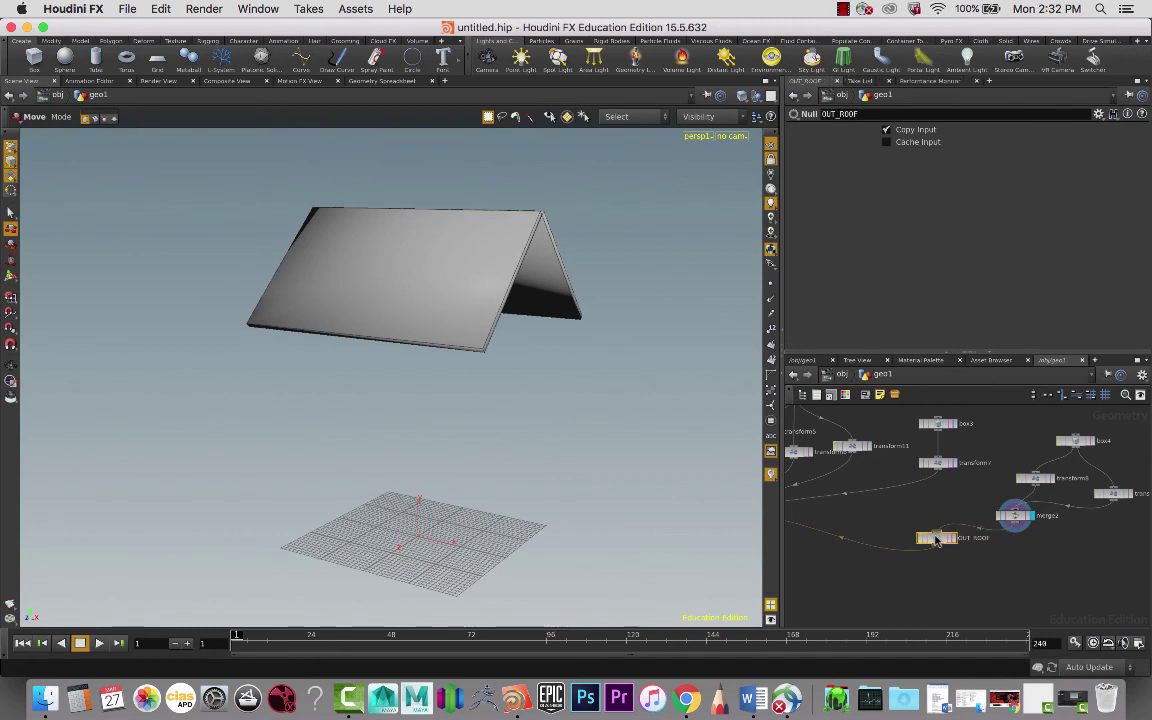
# - Display the final Merge node that collects all branches so the whole stand is shown
pyautogui.middleClick(960, 541)
pyautogui.moveTo(905, 525); pyautogui.dragTo(1012, 514, button='middle')
pyautogui.scroll(-6, 1003, 524)
pyautogui.scroll(4, 1001, 523)
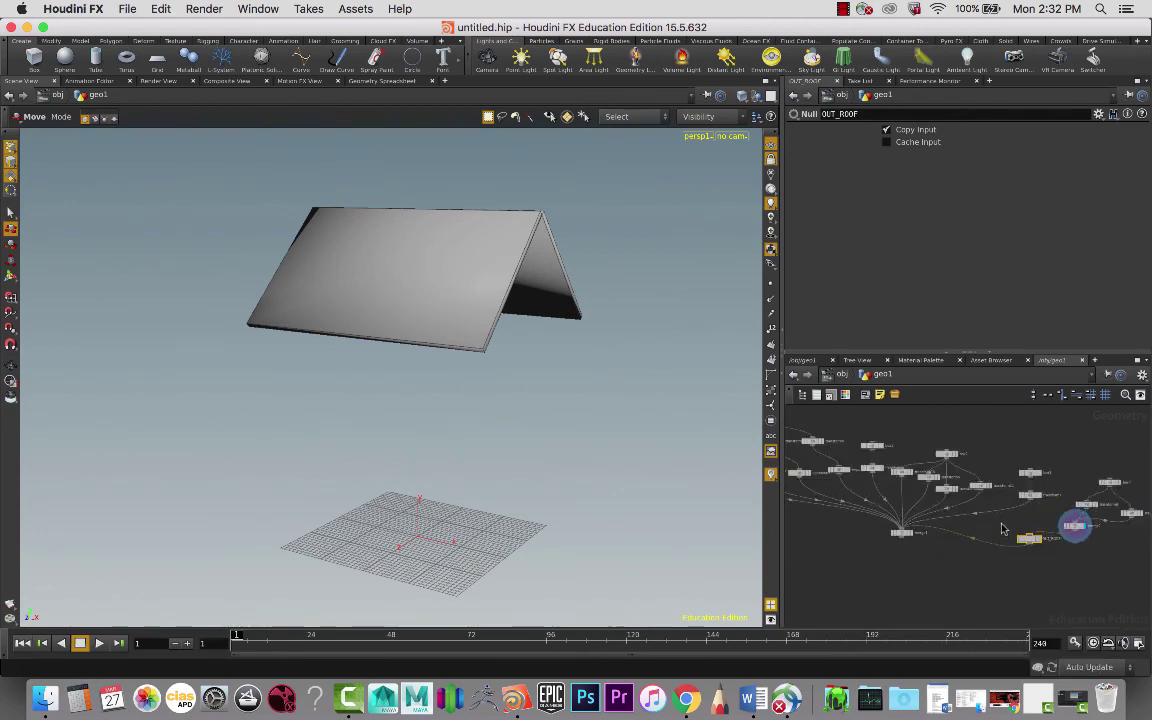
pyautogui.click(893, 535)
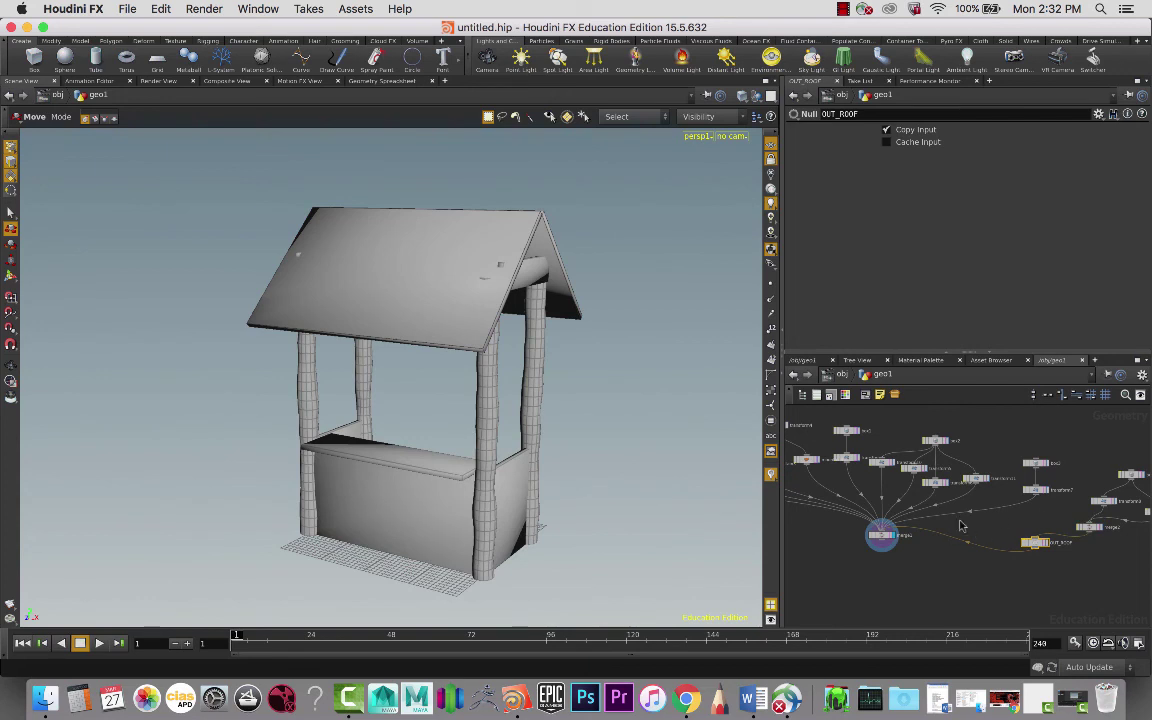
pyautogui.moveTo(1009, 523); pyautogui.dragTo(902, 509, button='middle')
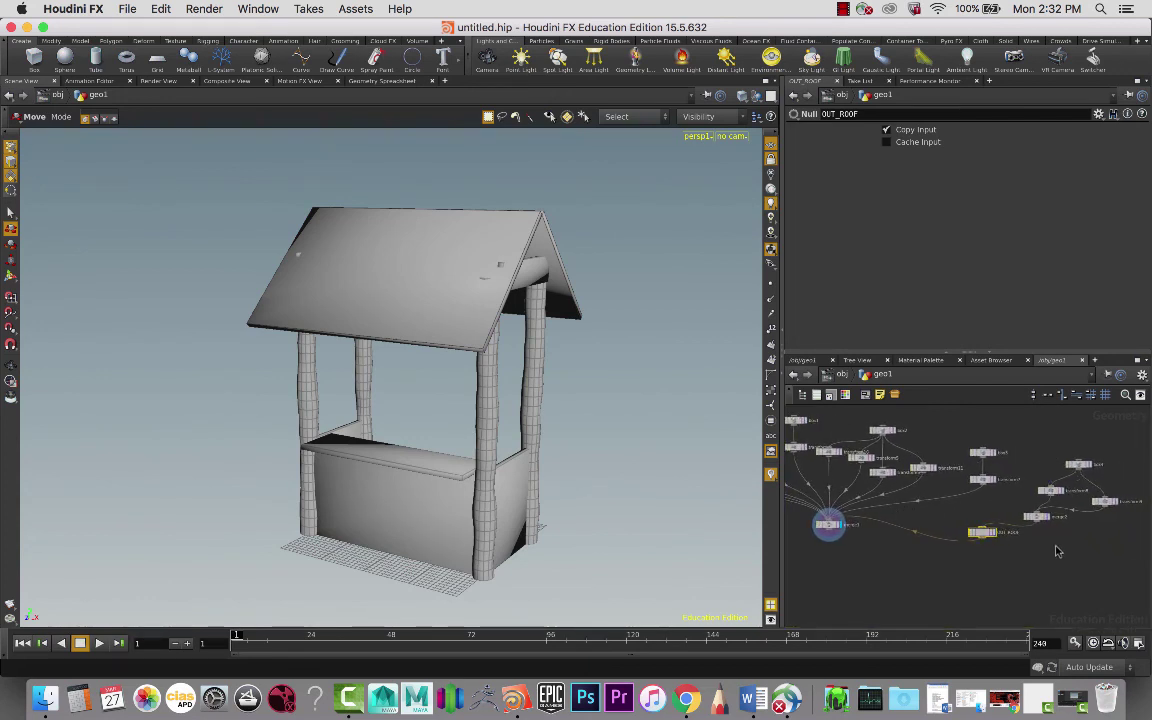